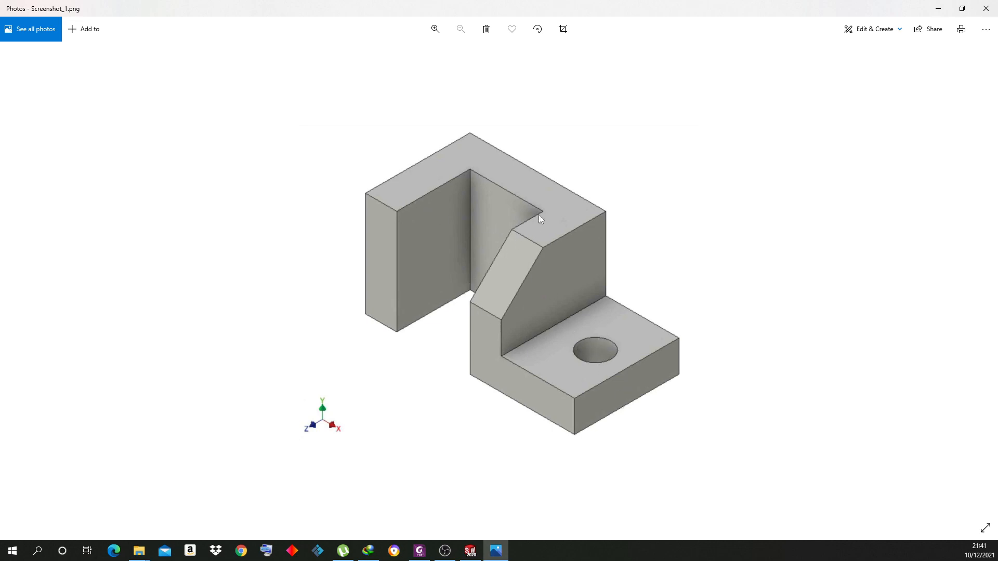
Minimize the Photos window showing the reference bracket so SOLIDWORKS is visible
click(937, 10)
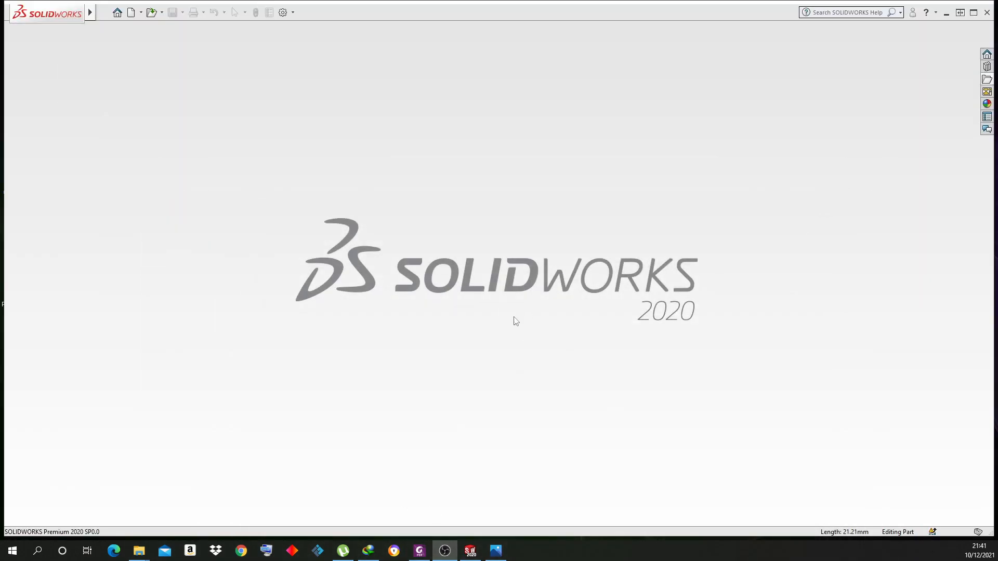
Create a new Part document and begin a sketch on its Front Plane
click(131, 12)
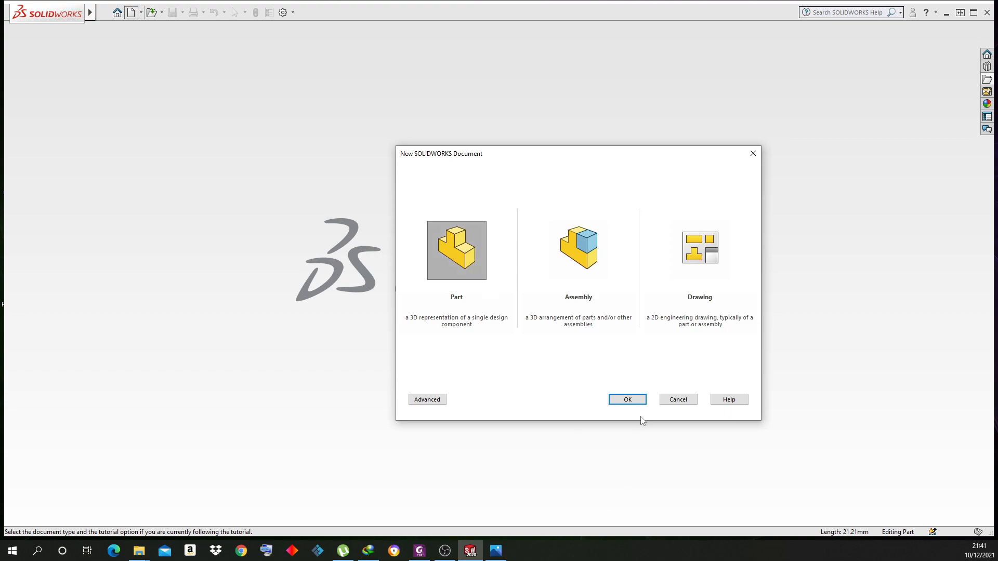
click(629, 399)
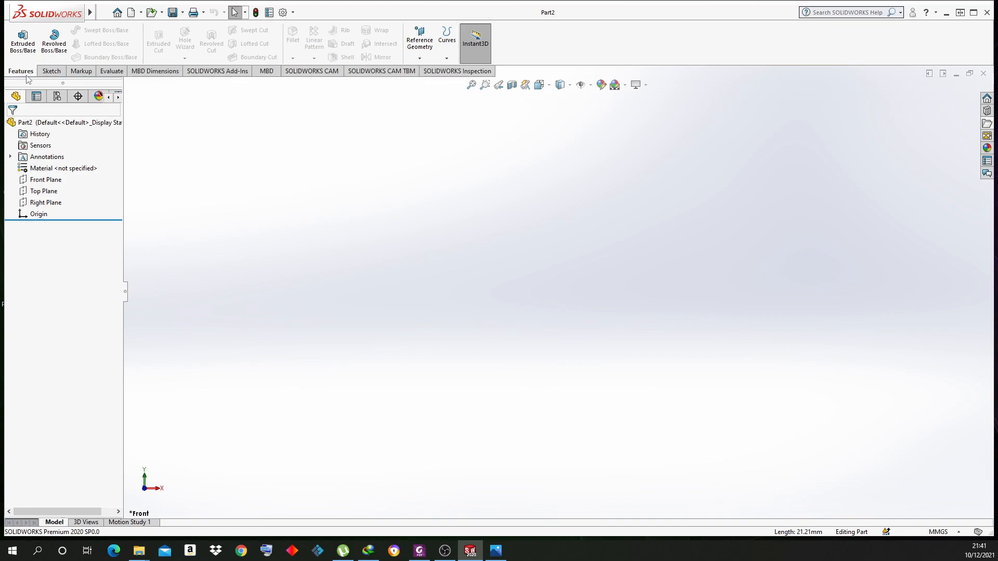
click(51, 71)
click(20, 37)
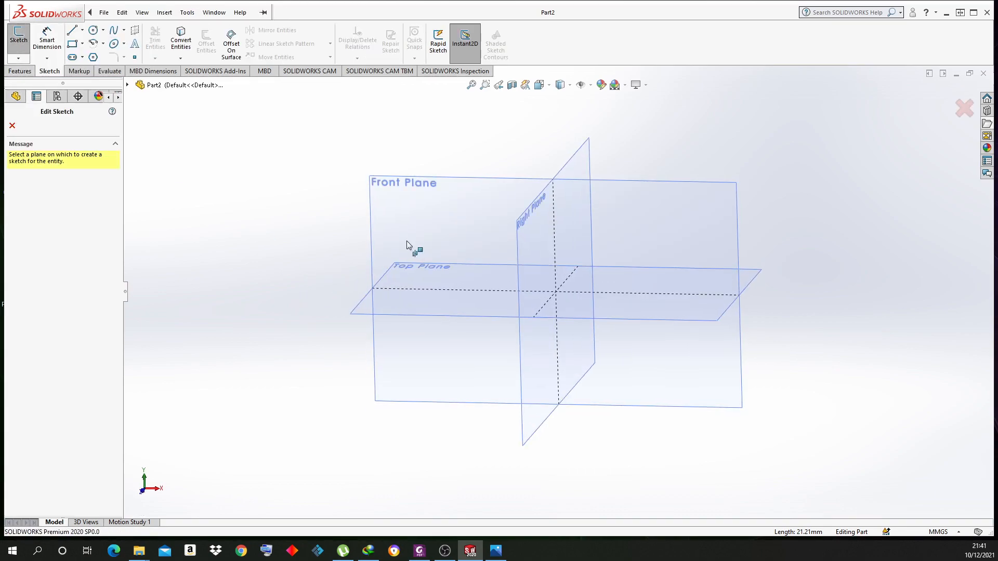
click(416, 230)
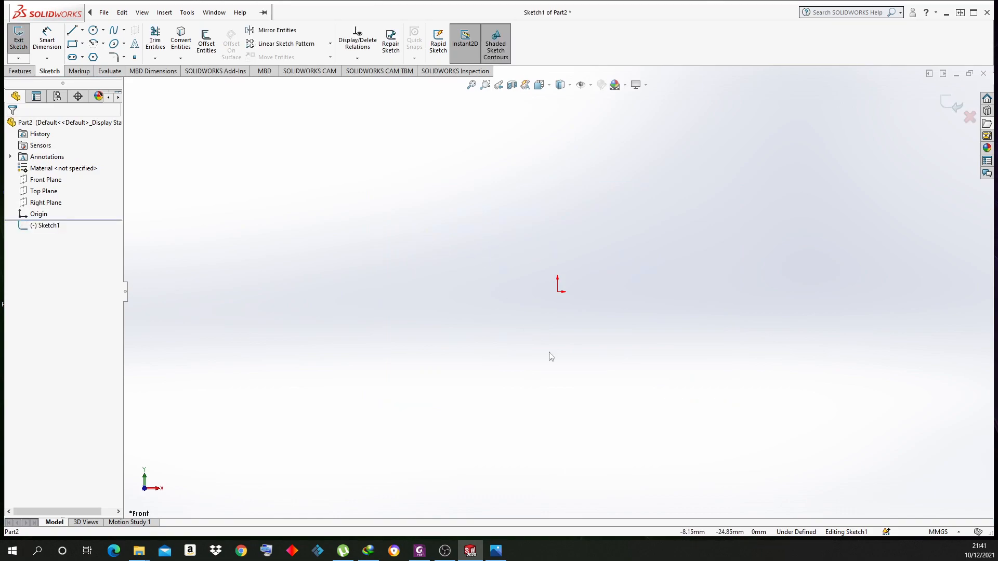
Draw a tall narrow corner rectangle starting at the sketch origin
click(72, 43)
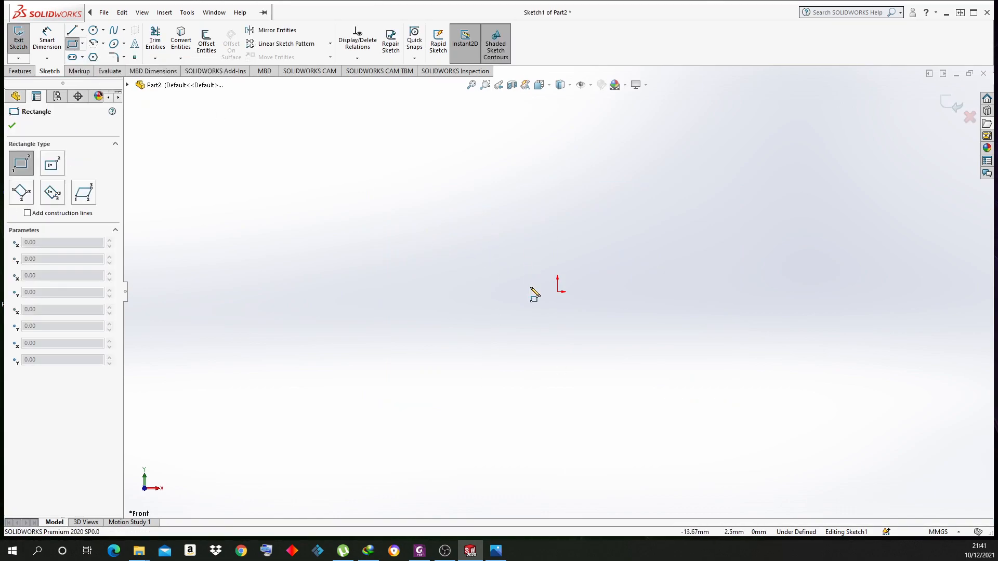
click(495, 551)
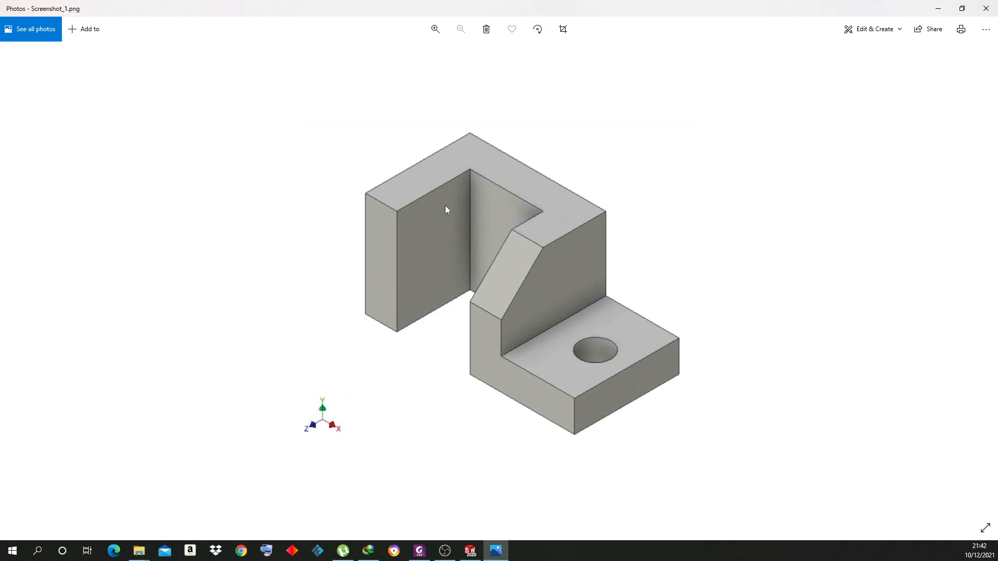
click(509, 556)
click(558, 291)
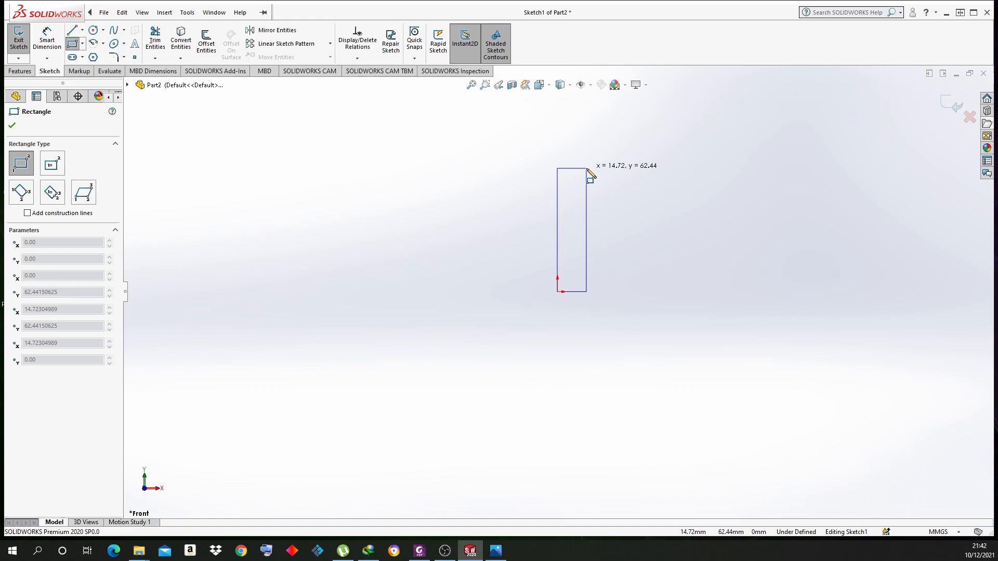
click(585, 165)
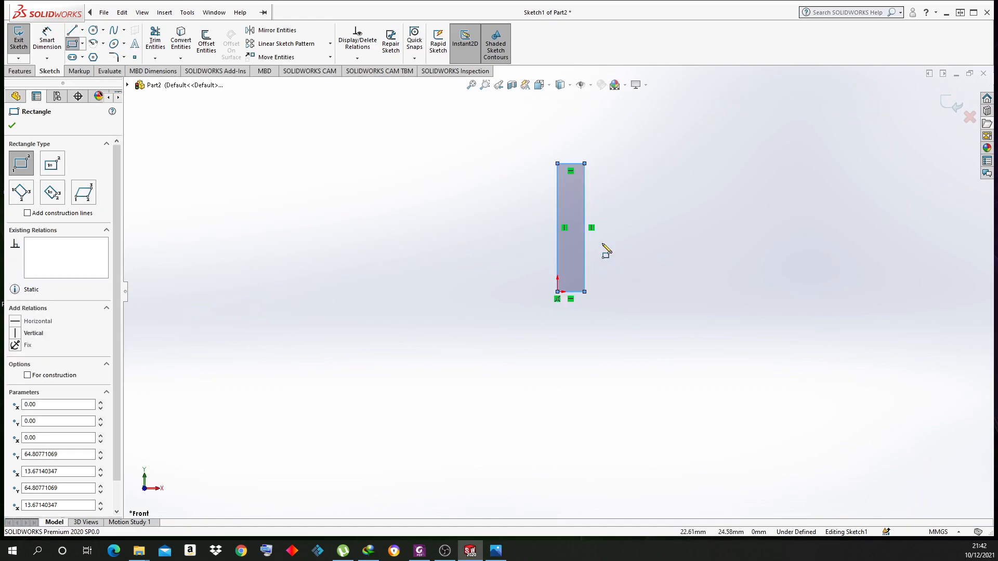
Dimension the rectangle's left edge to 65 mm and top edge to 15 mm
click(48, 41)
click(556, 198)
click(506, 206)
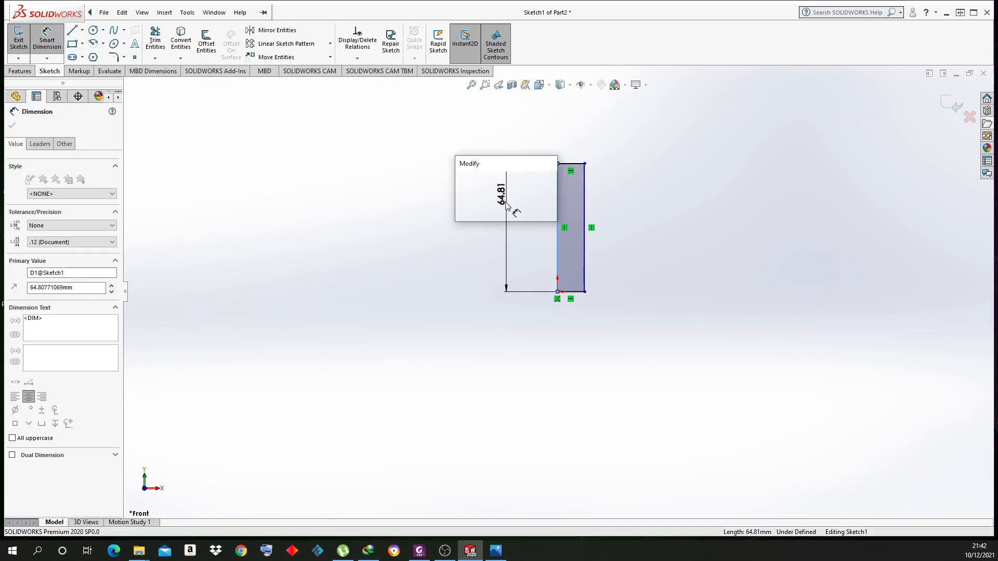
text(65)
key(Return)
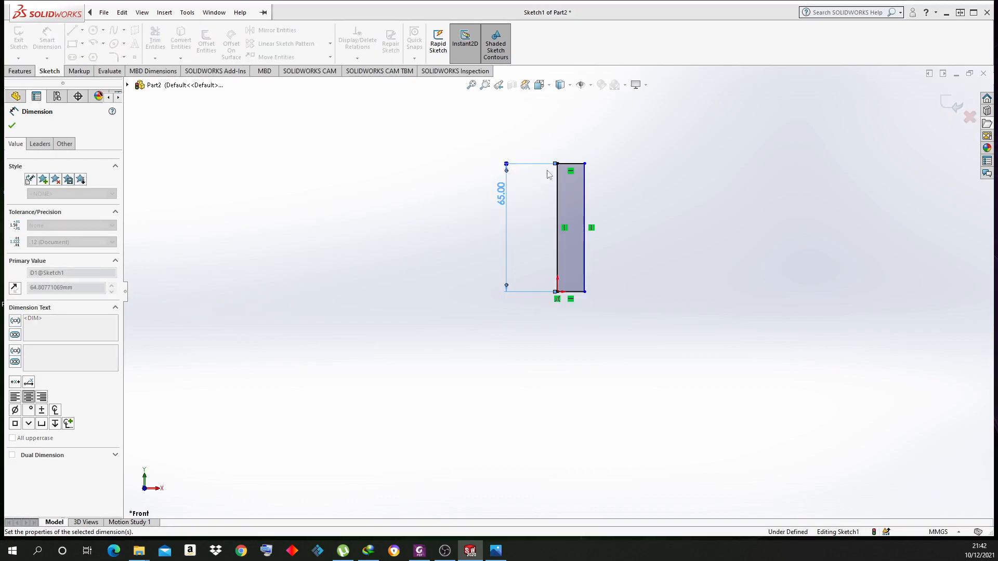
click(571, 163)
click(572, 148)
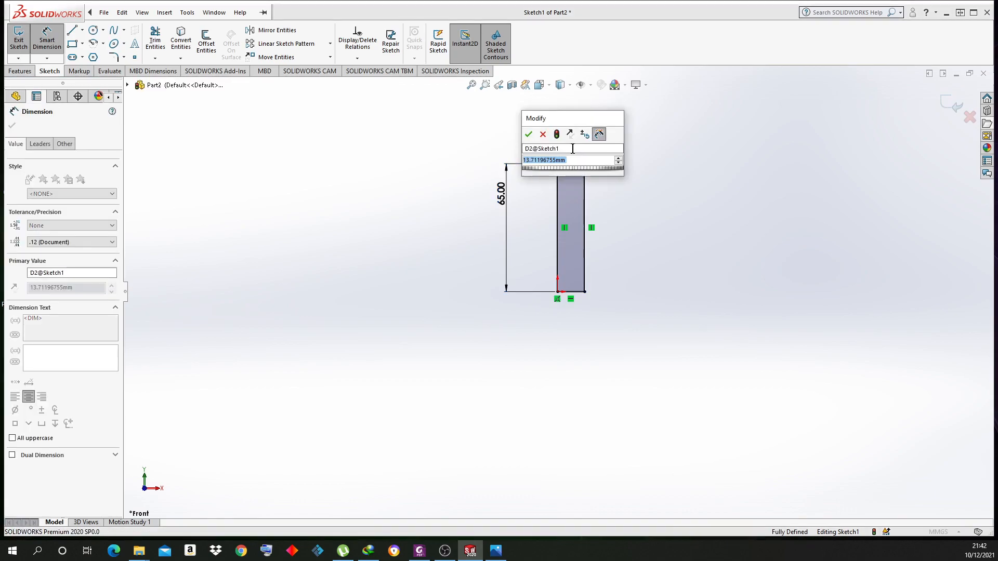
text(15)
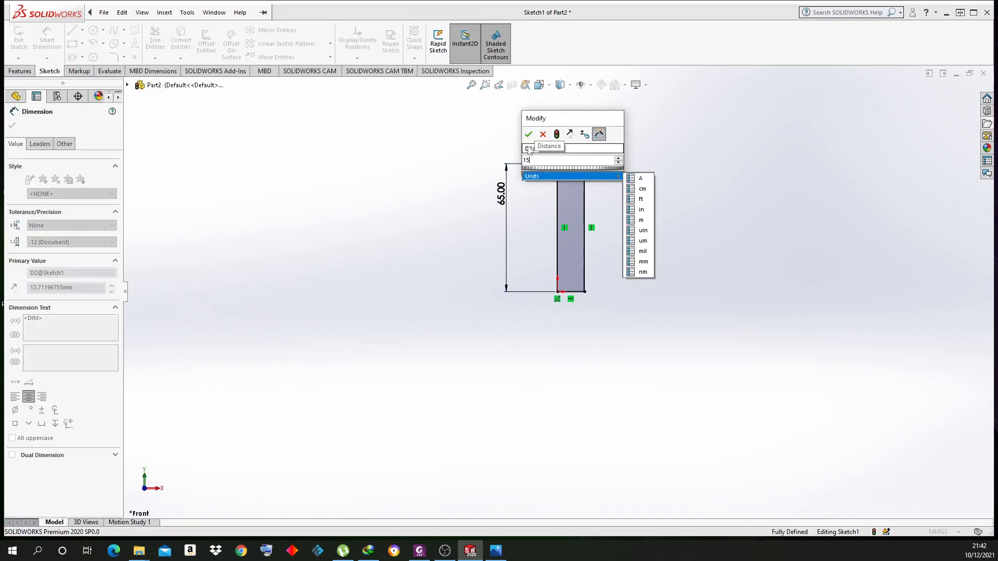
key(Return)
right_click(459, 155)
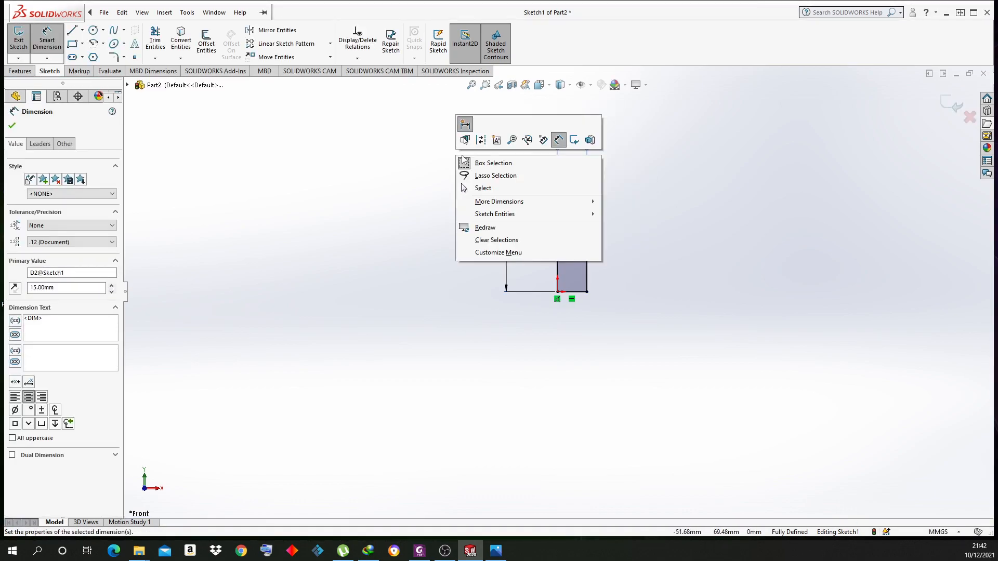
click(483, 188)
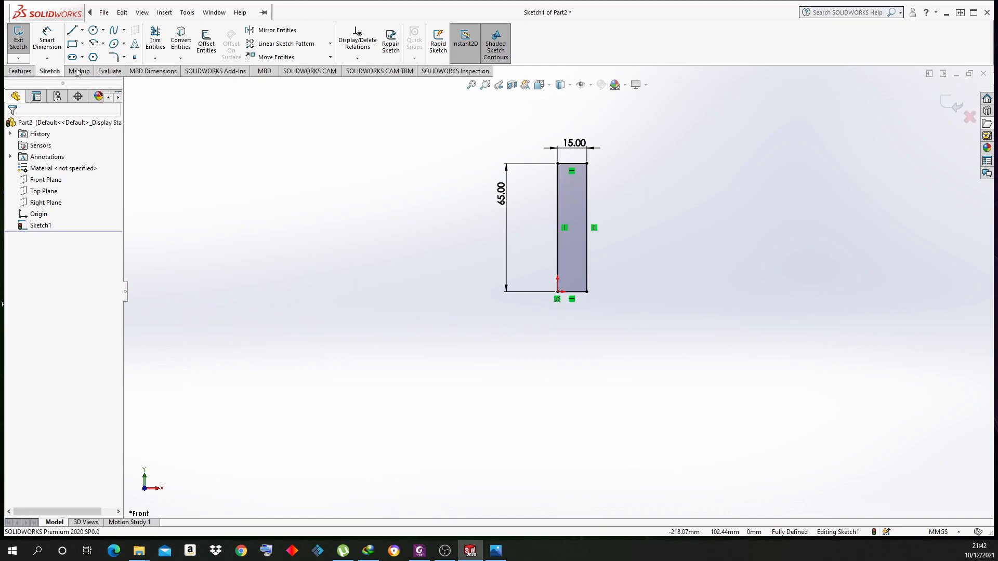
Exit the sketch and start a reversed Extruded Boss/Base at 70 mm depth
click(952, 107)
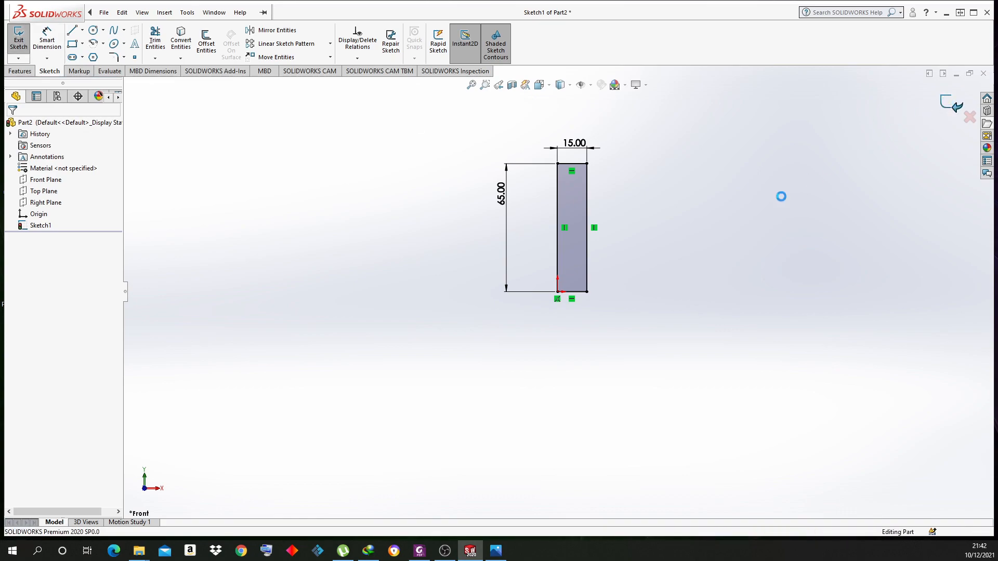
mouse_move(678, 271)
middle_down()
mouse_move(666, 315)
mouse_move(649, 287)
middle_up()
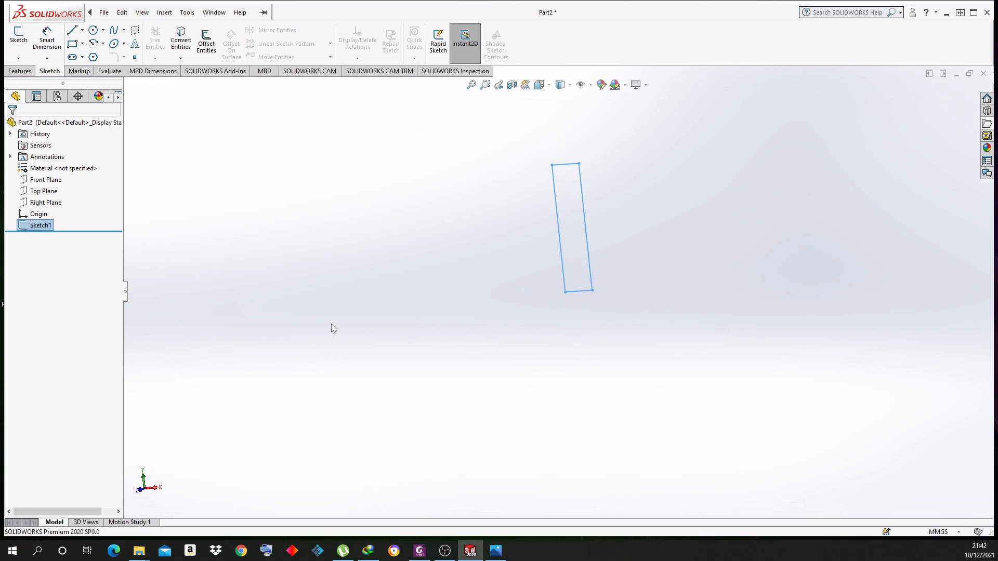
click(20, 70)
click(22, 39)
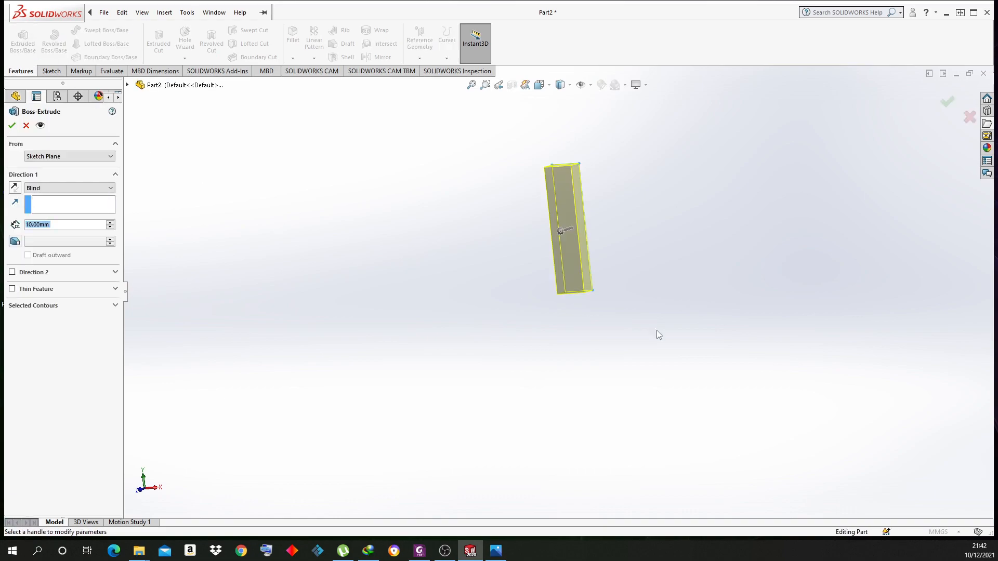
middle_drag(597, 156, 556, 336)
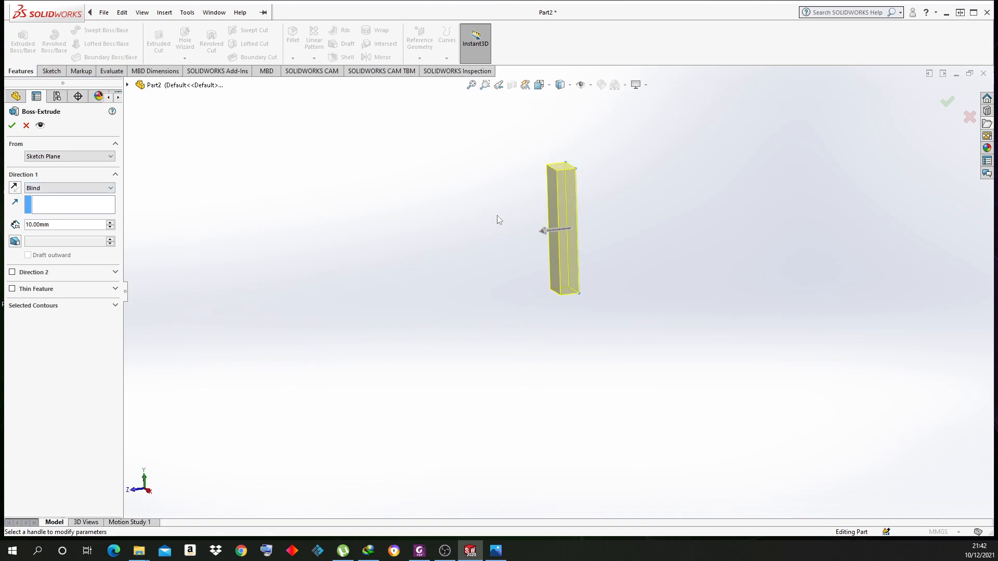
click(16, 191)
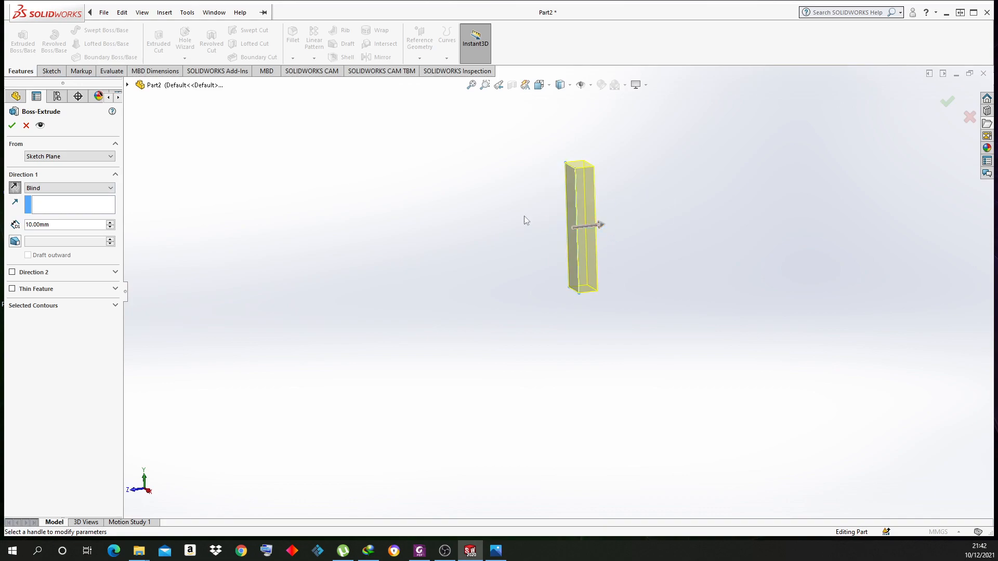
click(109, 222)
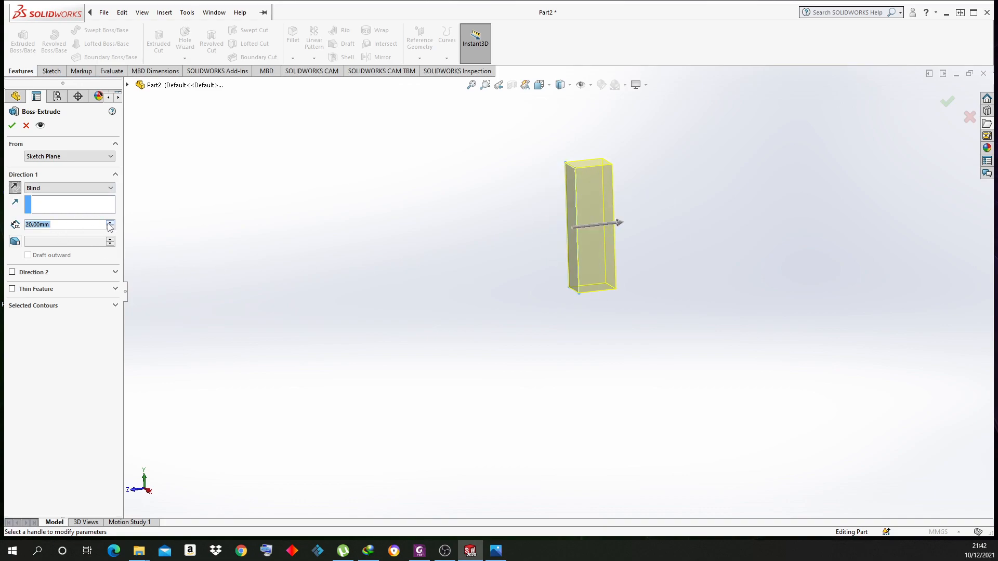
click(110, 222)
click(110, 223)
click(110, 223)
click(110, 222)
click(110, 222)
click(109, 222)
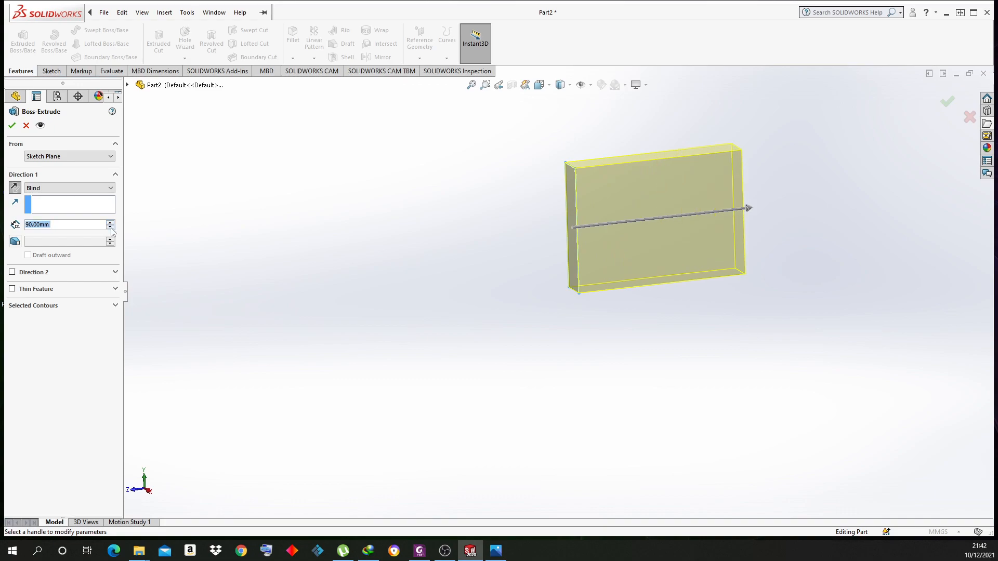
click(110, 228)
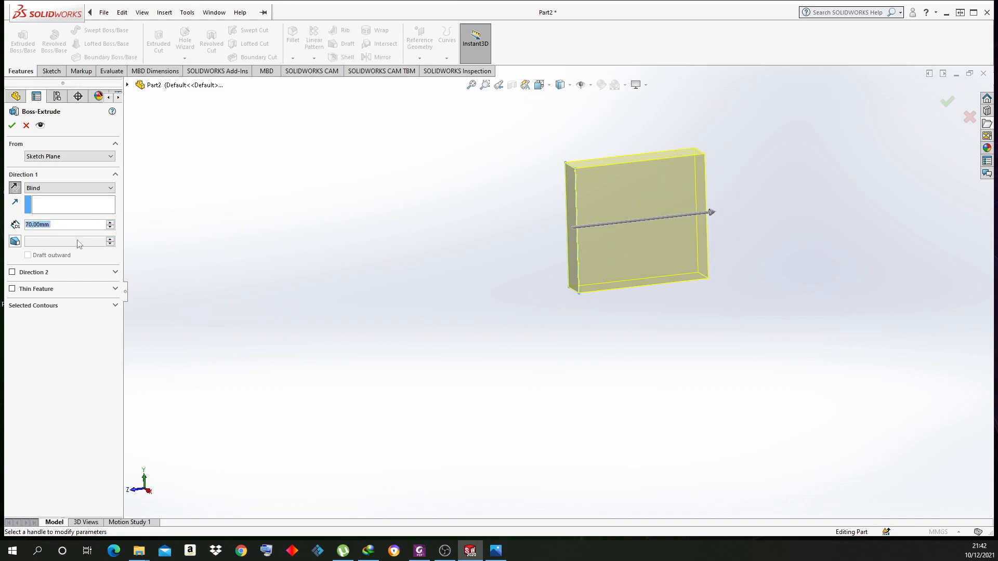
middle_drag(635, 403, 647, 459)
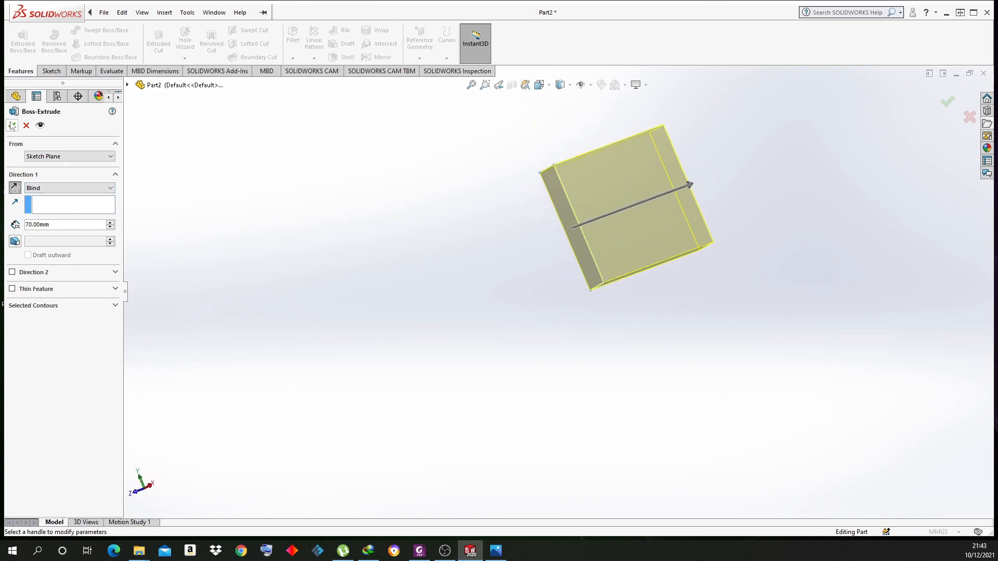
Keep the Blind end condition at 70 mm and accept Boss-Extrude1
click(66, 191)
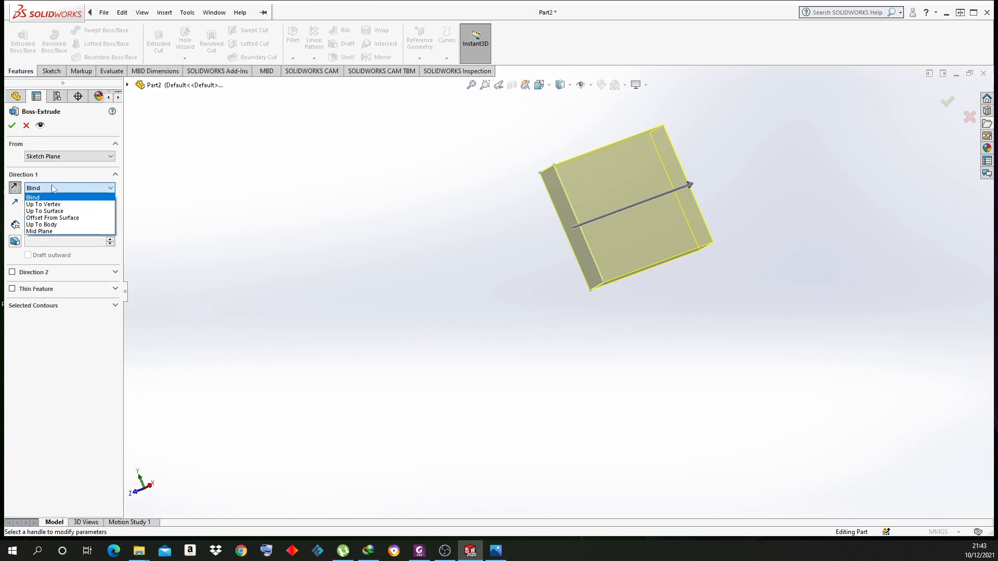
click(57, 187)
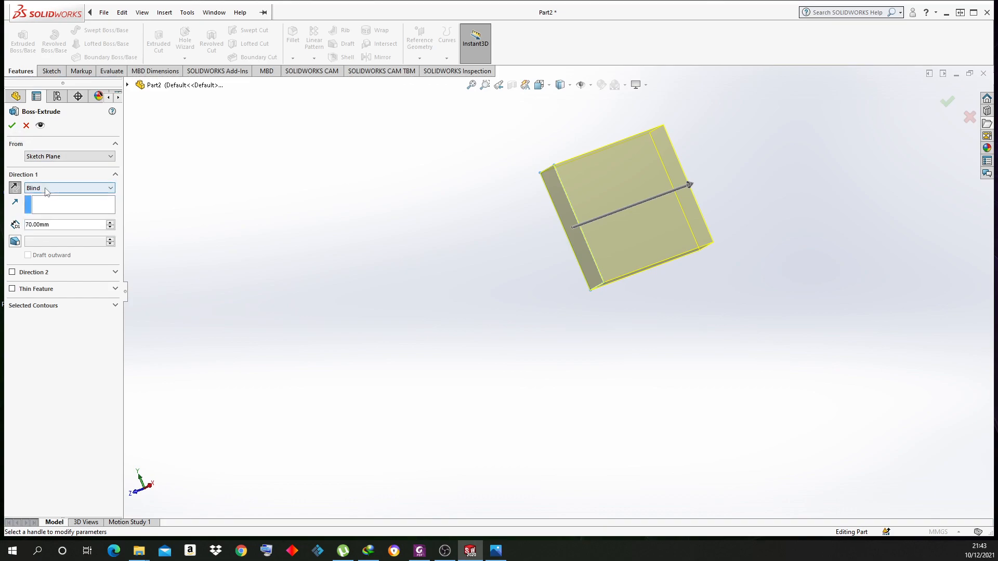
click(47, 190)
click(49, 185)
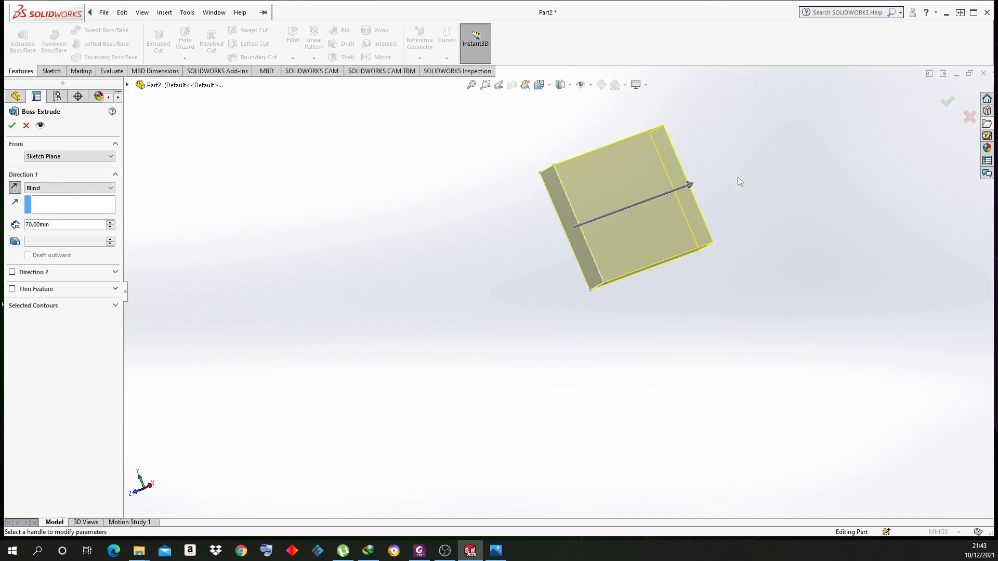
click(111, 223)
click(110, 228)
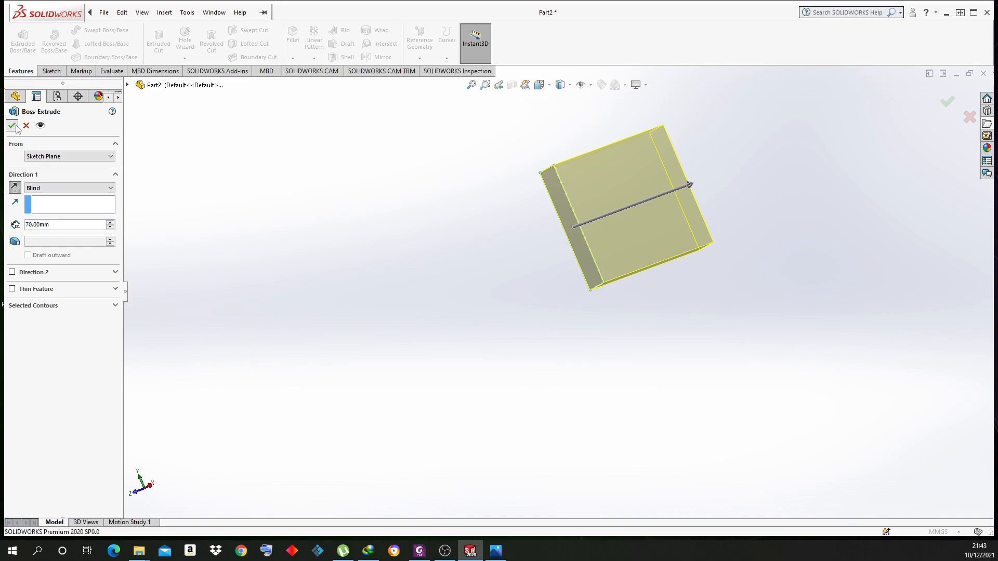
click(15, 126)
Start Sketch2 on the block's large front face
click(669, 202)
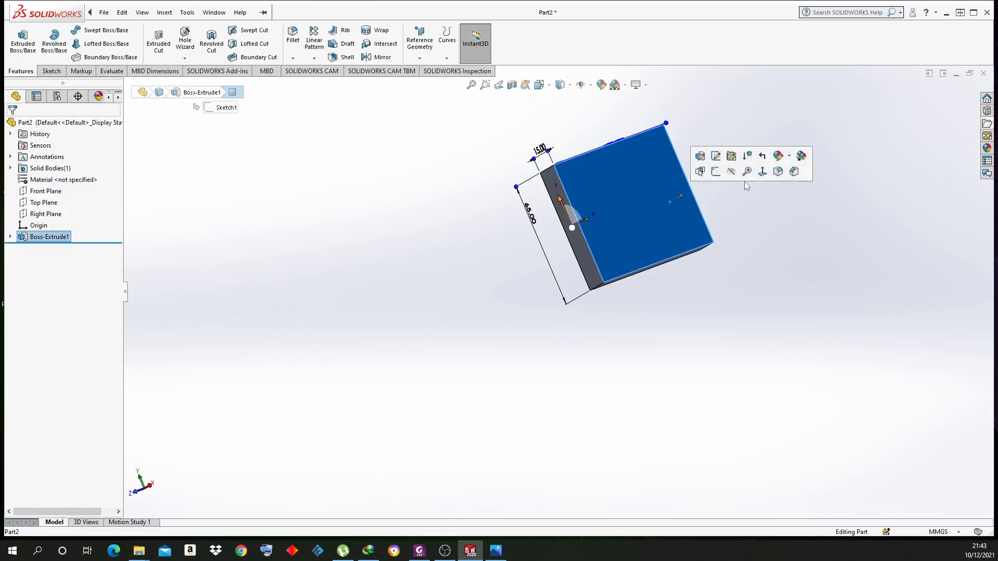
click(746, 302)
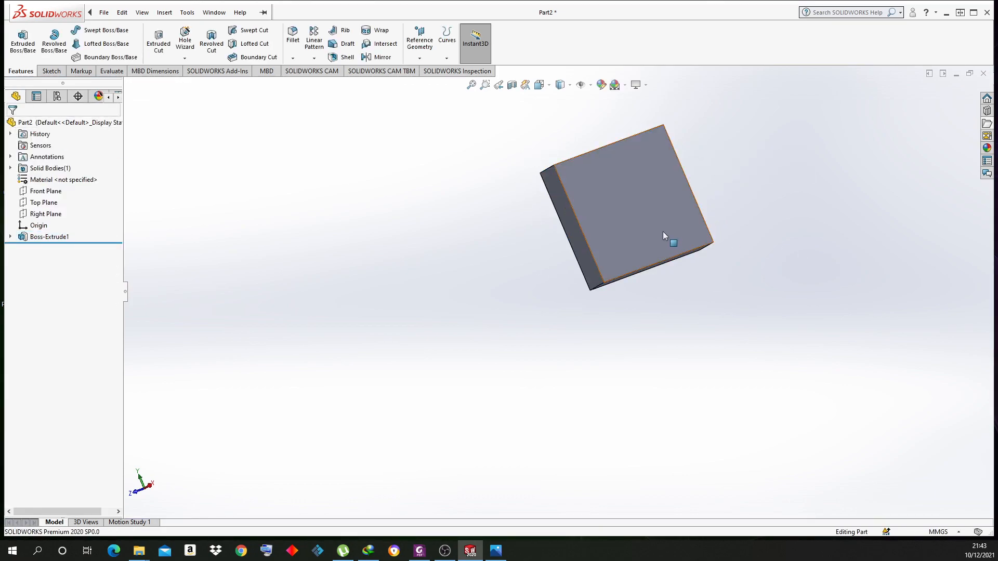
middle_drag(663, 230, 693, 265)
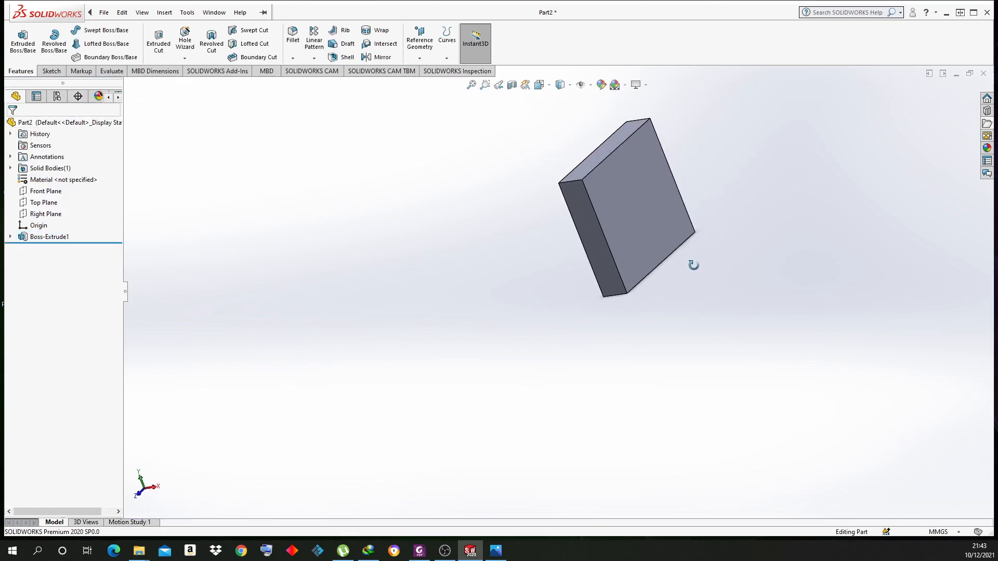
click(658, 171)
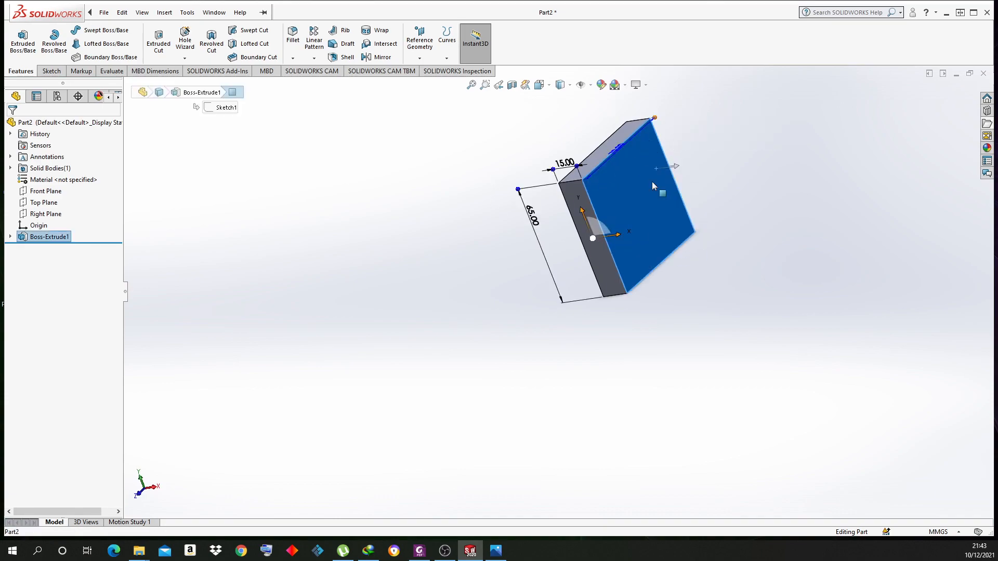
middle_drag(704, 367, 652, 278)
right_click(672, 205)
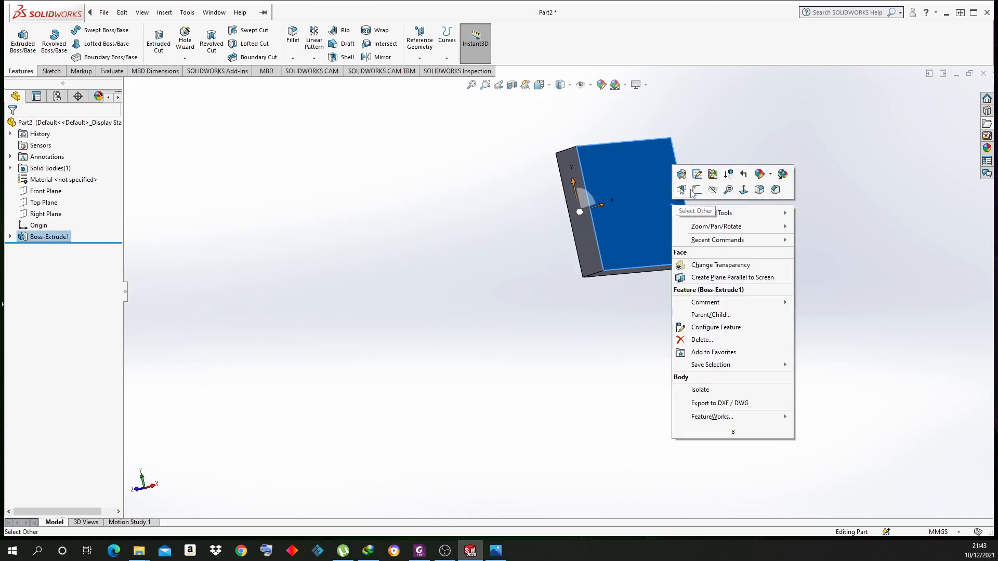
click(706, 154)
right_click(664, 185)
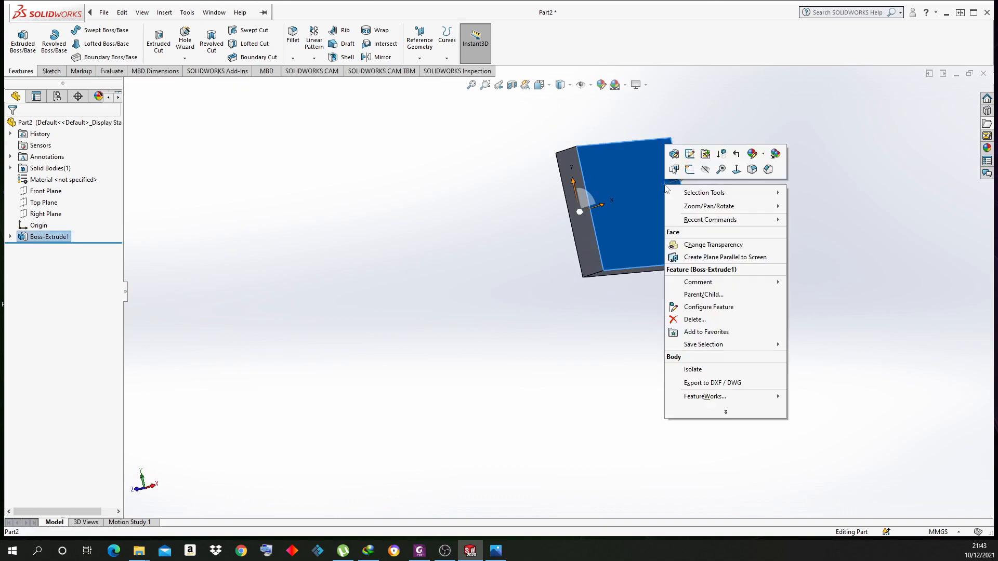
click(690, 169)
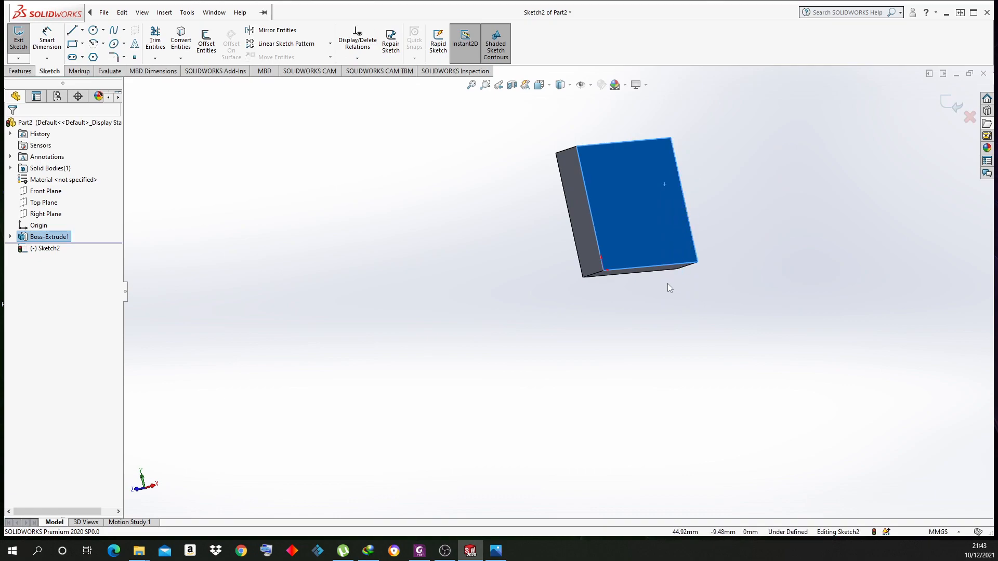
mouse_move(535, 105)
middle_down()
mouse_move(526, 162)
mouse_move(497, 182)
mouse_move(514, 218)
mouse_move(499, 208)
middle_up()
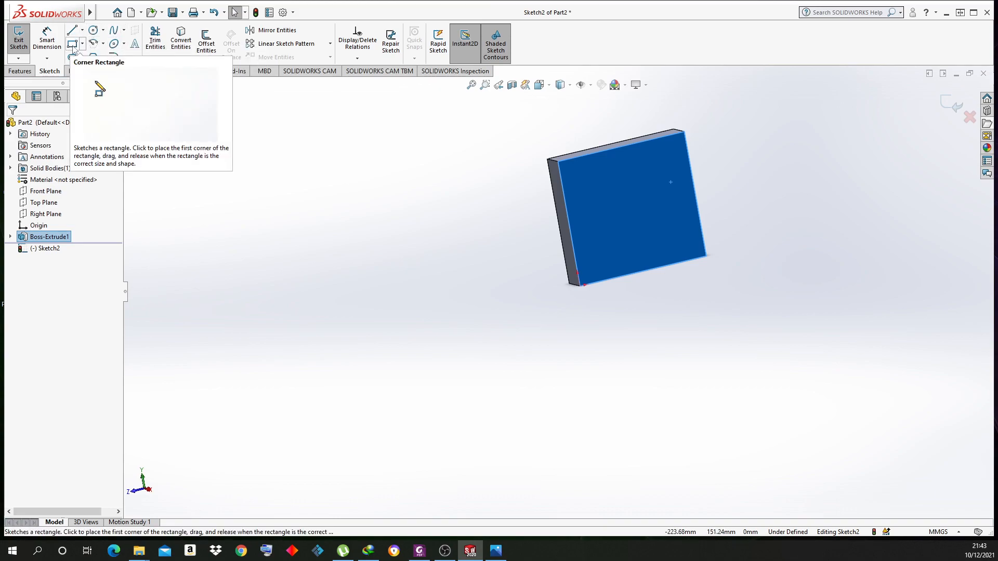
Browse the rectangle, arc, ellipse/conic and fillet/chamfer sketch tool flyouts
click(82, 44)
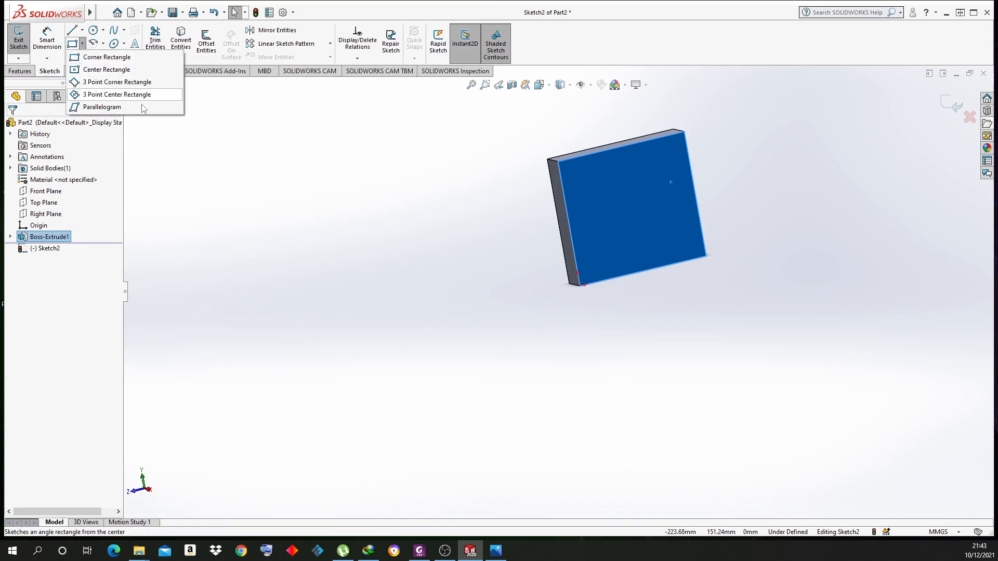
click(94, 46)
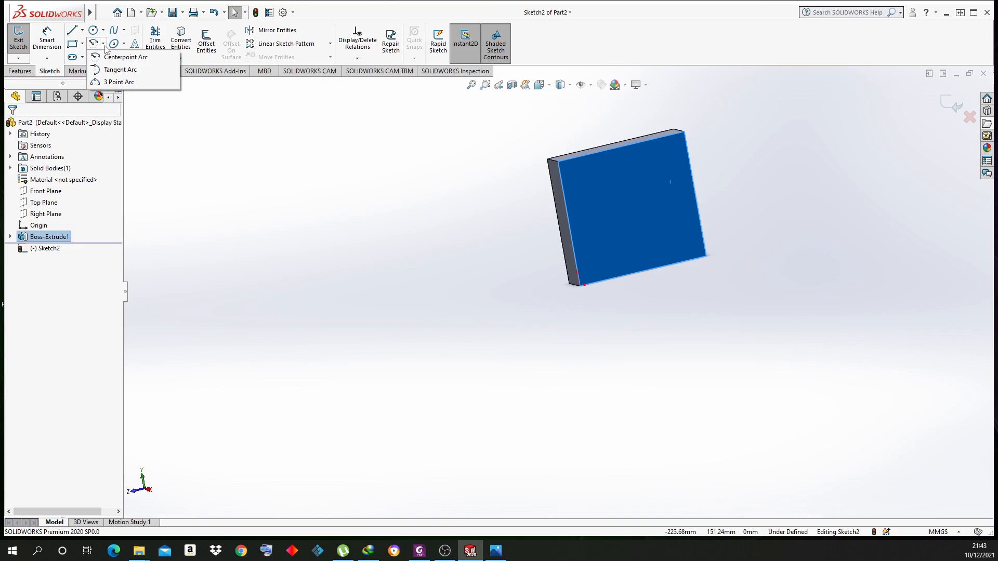
click(122, 46)
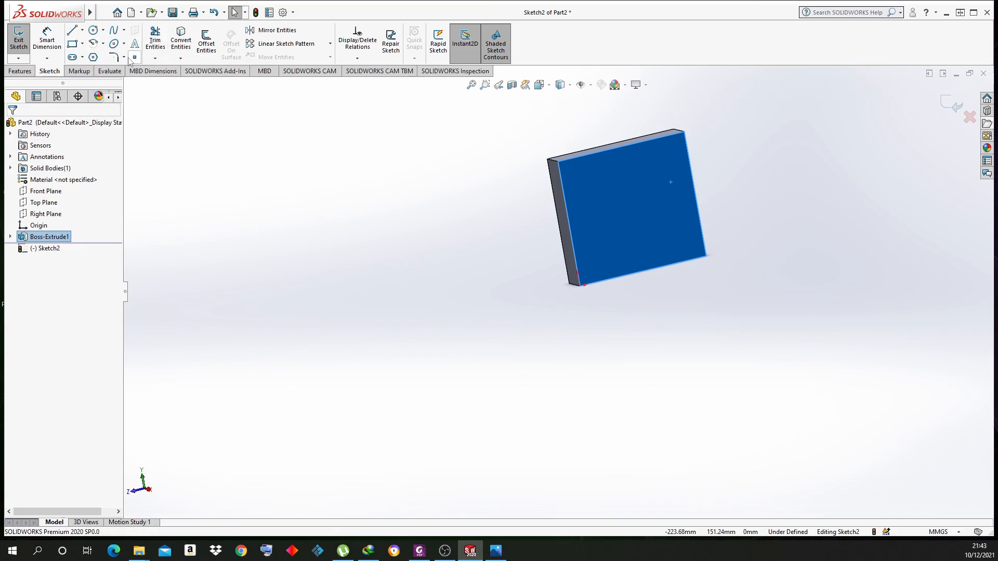
click(124, 57)
click(82, 43)
Draw a corner rectangle from the face's top-right corner to its bottom edge, redrawing it once
click(495, 552)
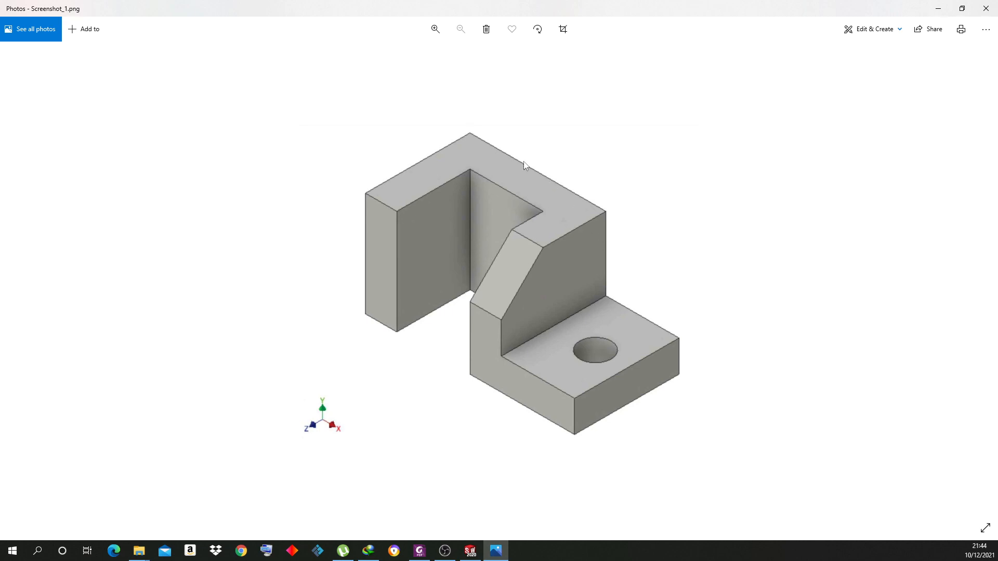
click(938, 8)
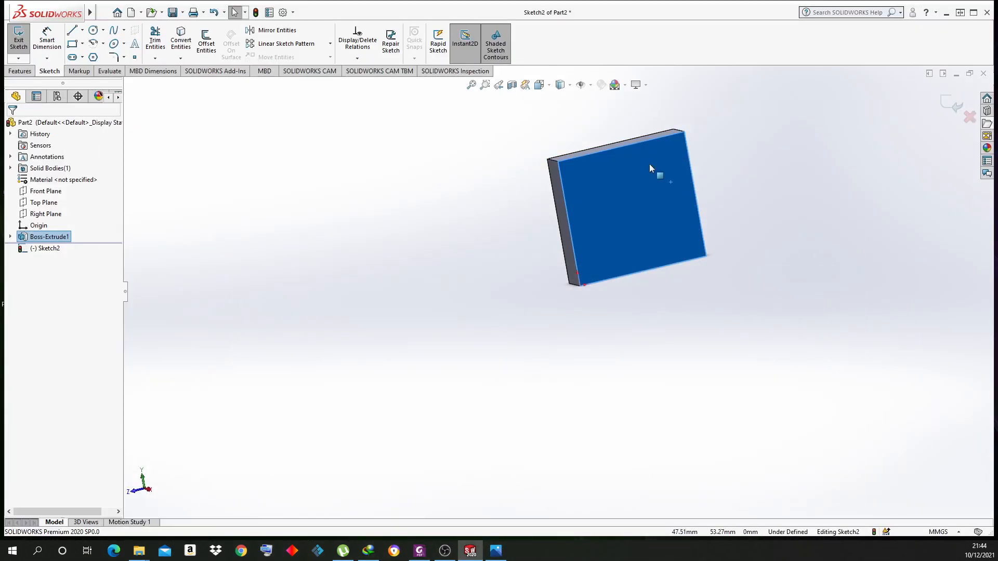
click(73, 44)
click(684, 131)
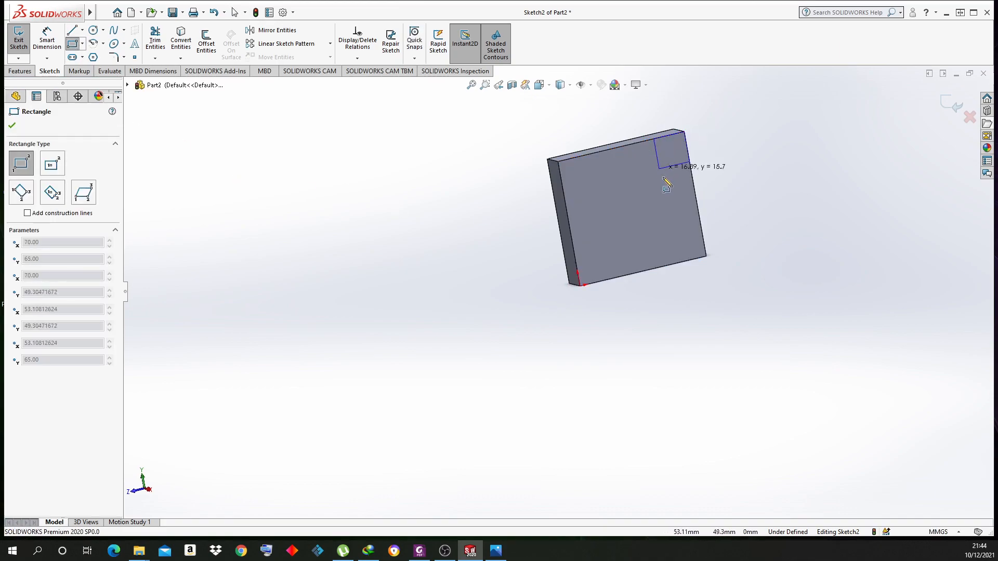
click(680, 262)
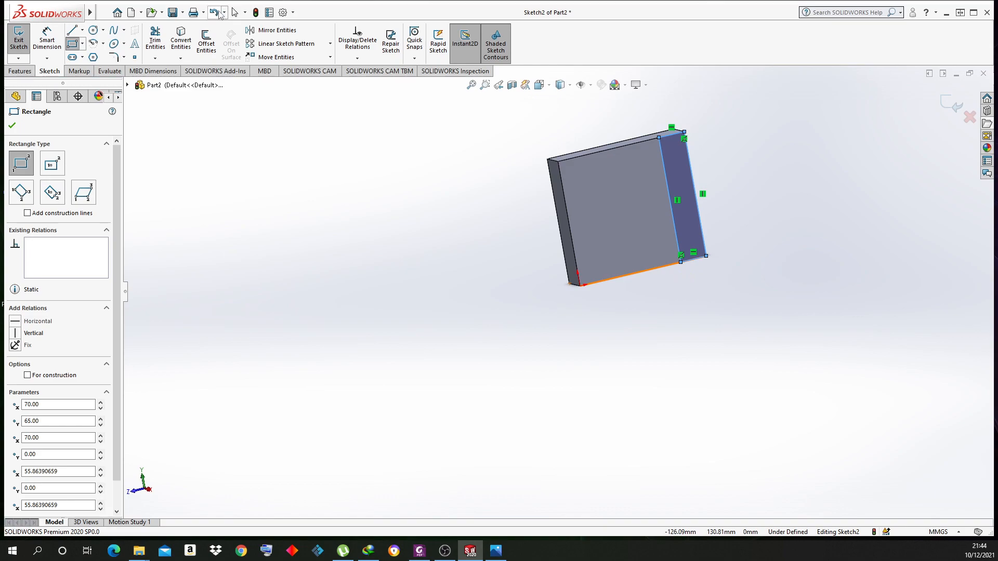
click(219, 13)
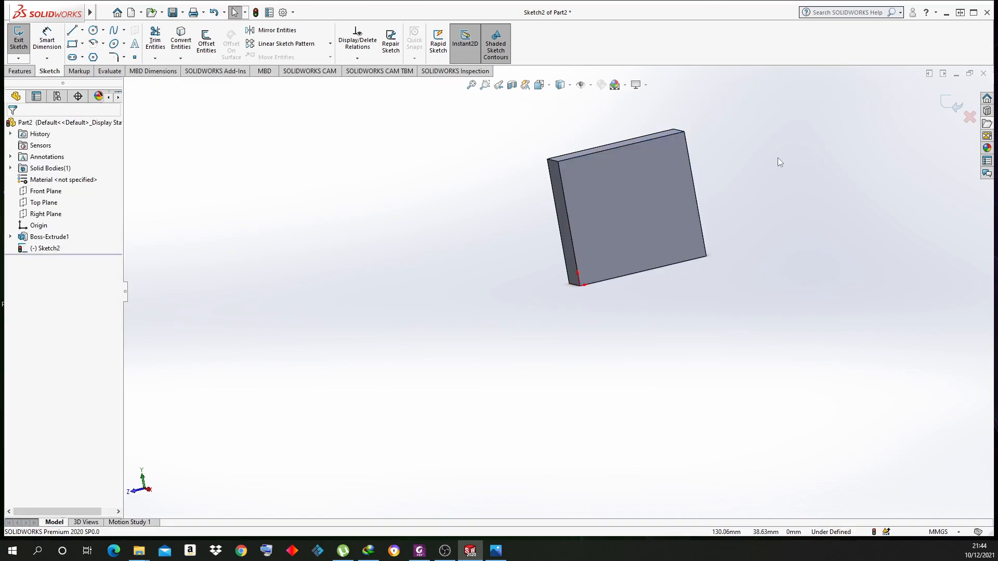
click(72, 44)
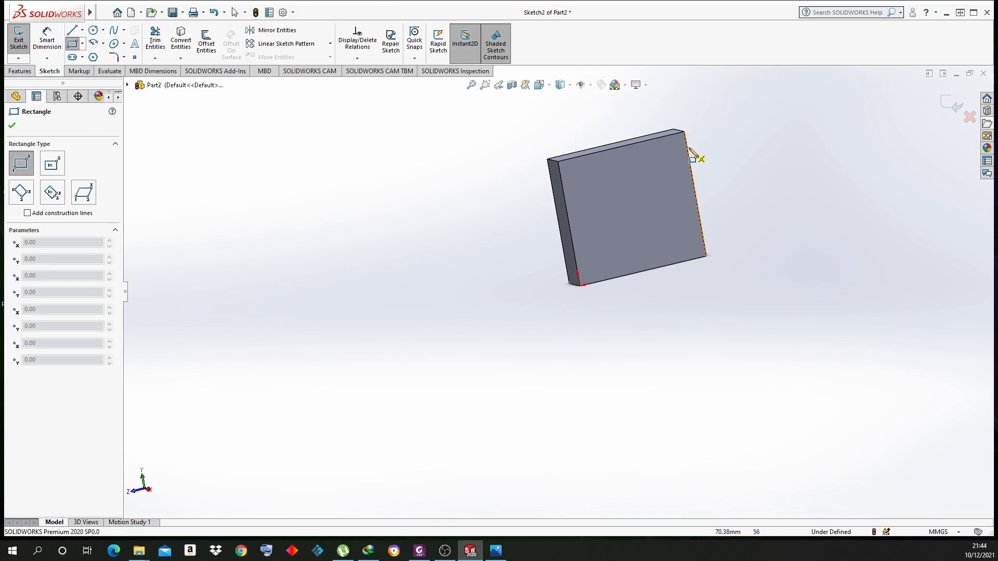
click(684, 131)
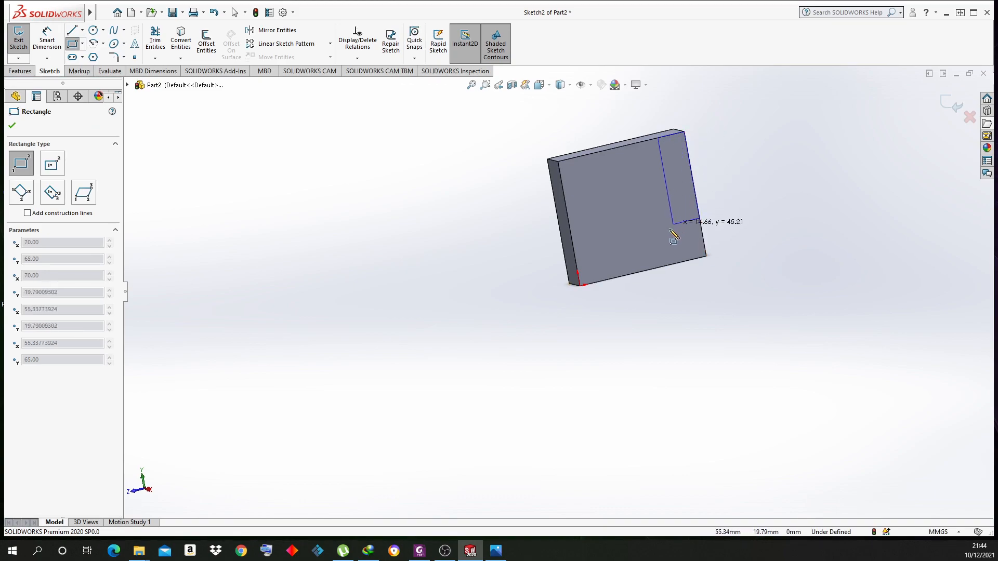
click(682, 262)
right_click(786, 128)
click(808, 134)
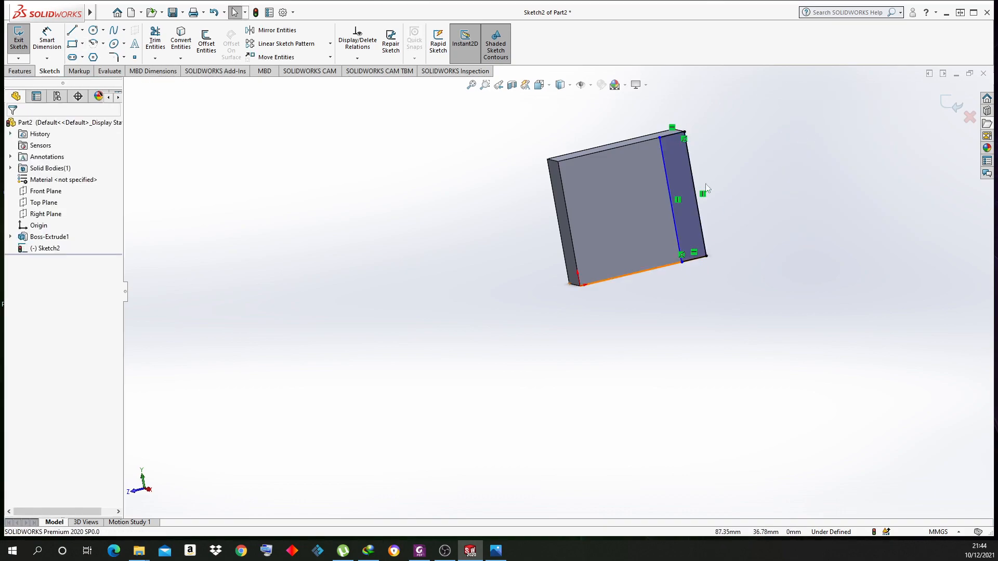
Dimension the strip's width to 15 mm
click(47, 40)
click(666, 172)
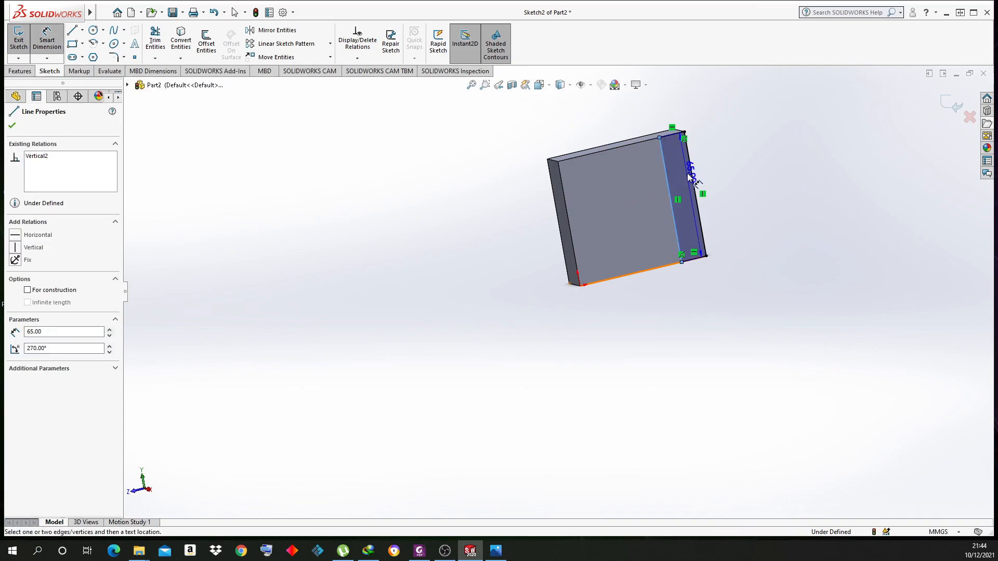
click(661, 109)
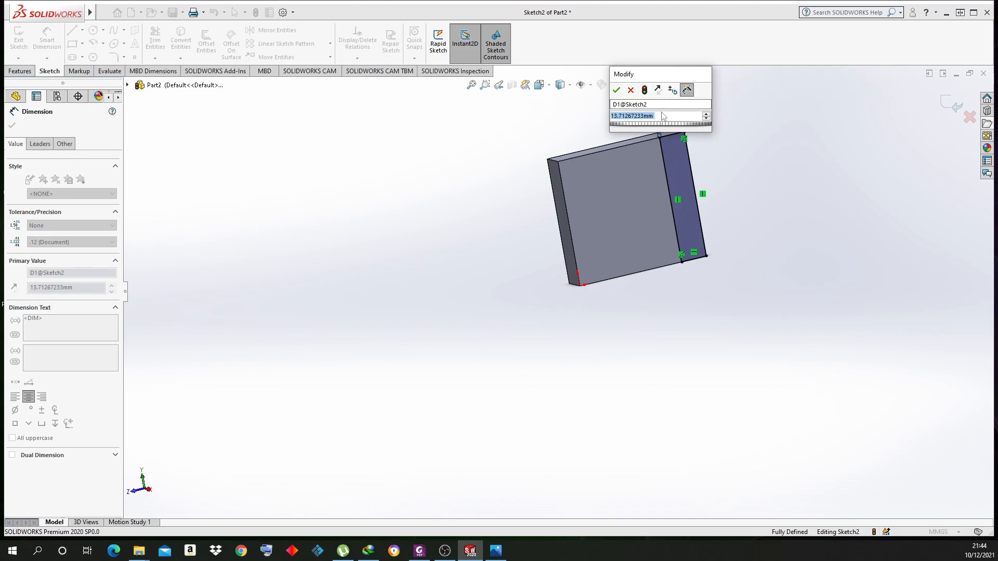
text(15)
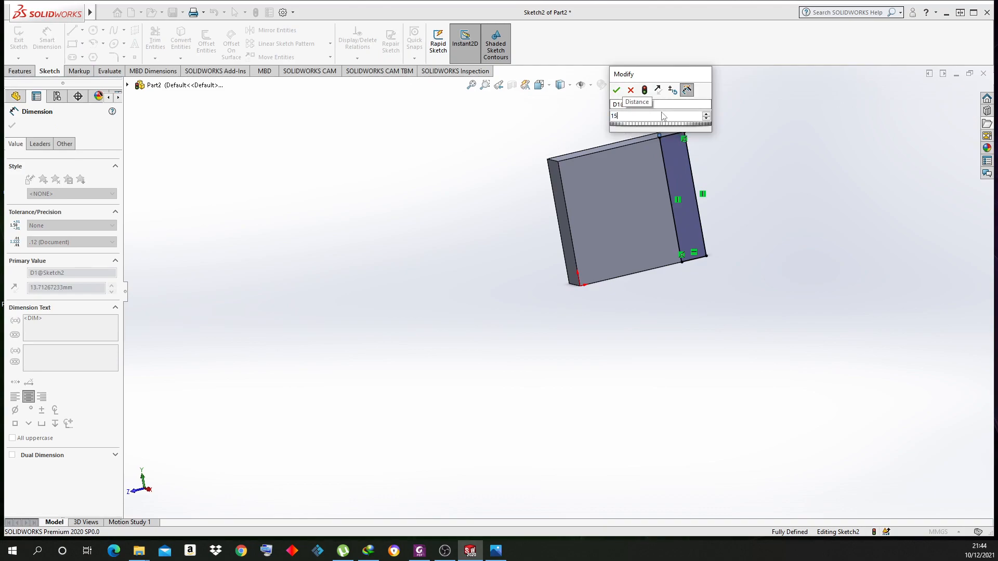
key(Return)
right_click(727, 105)
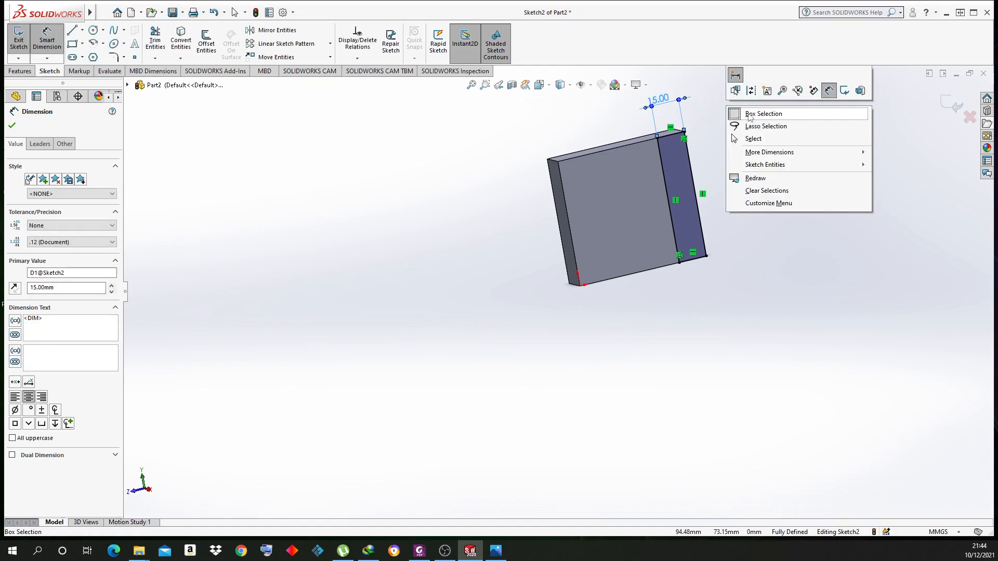
click(753, 144)
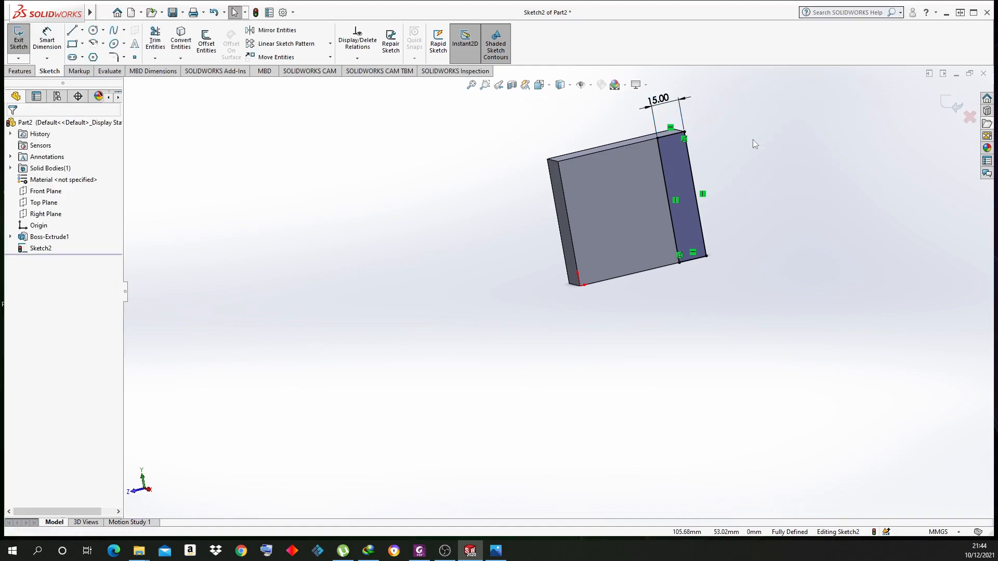
Extrude the strip sketch Blind 40 mm and accept Boss-Extrude2
click(19, 70)
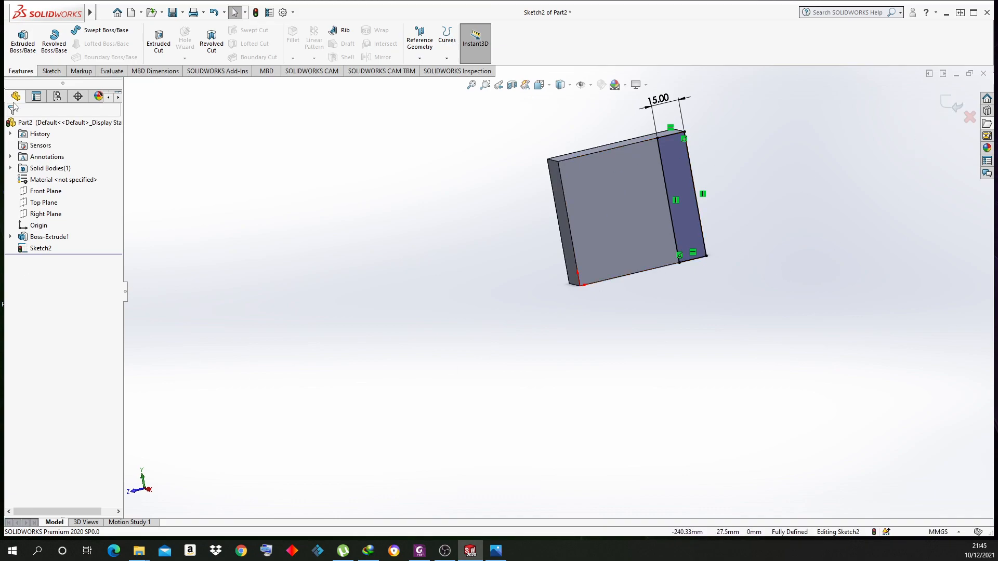
click(17, 52)
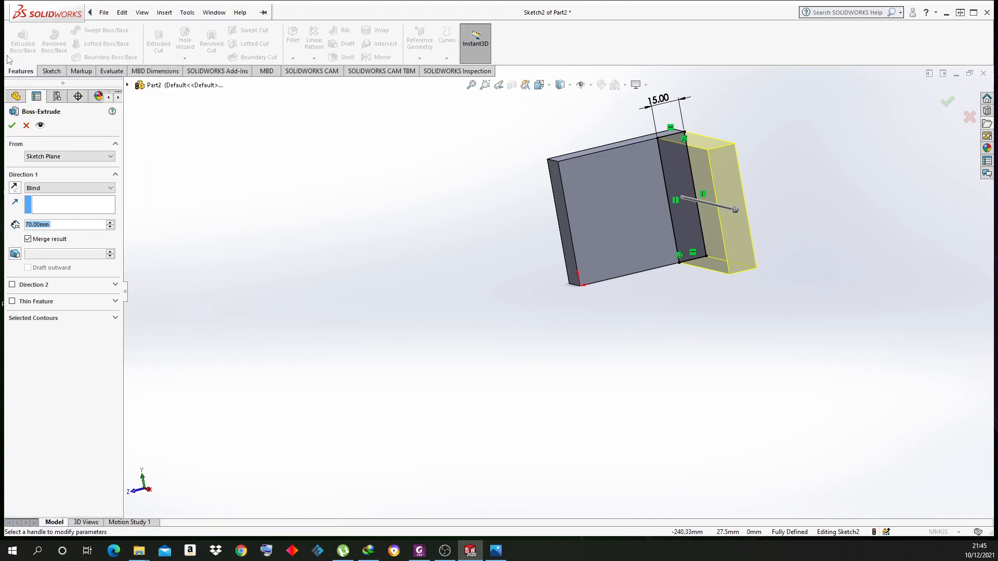
middle_drag(463, 347, 477, 365)
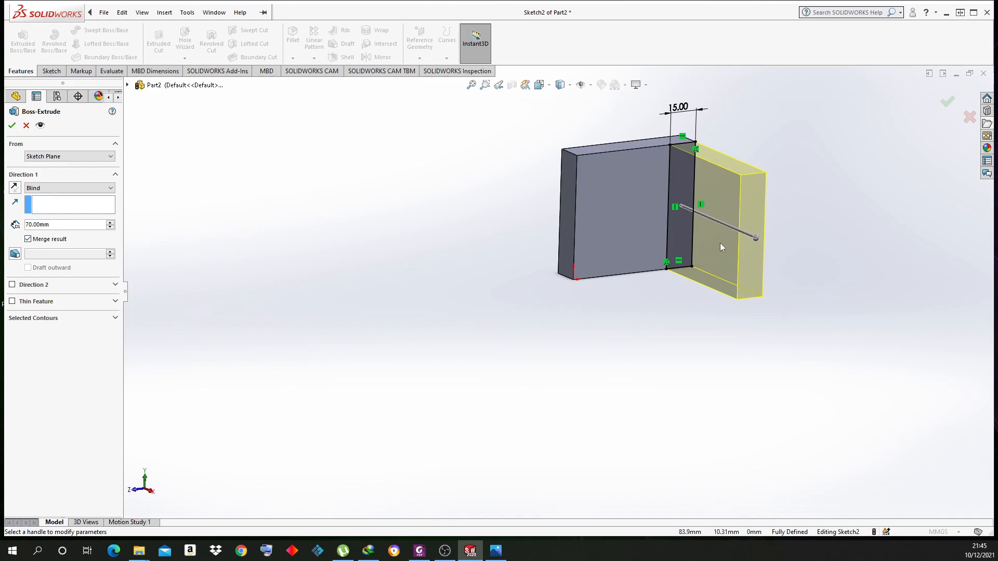
right_click(29, 225)
key(Delete)
text(4)
click(37, 435)
middle_drag(437, 306, 442, 332)
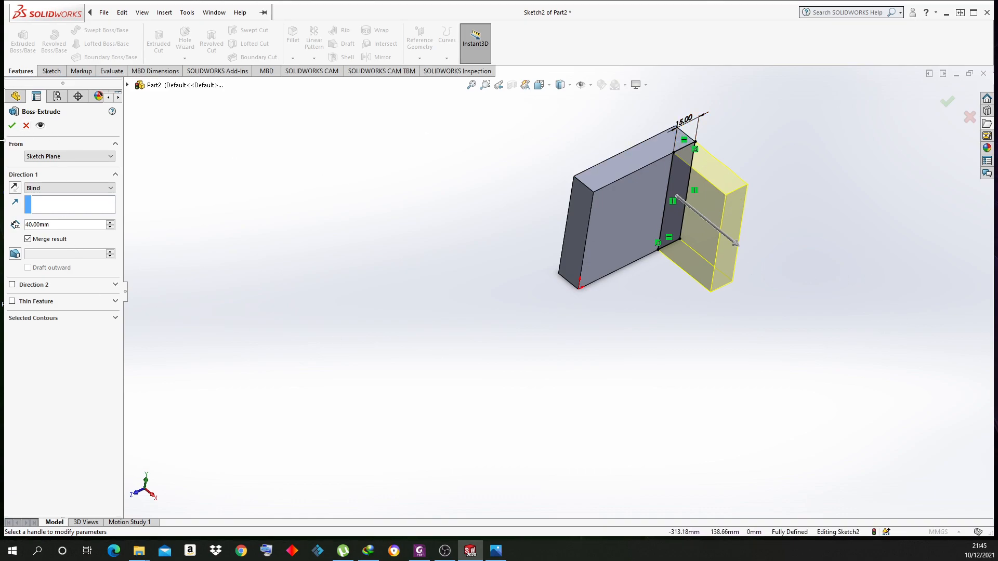
click(12, 125)
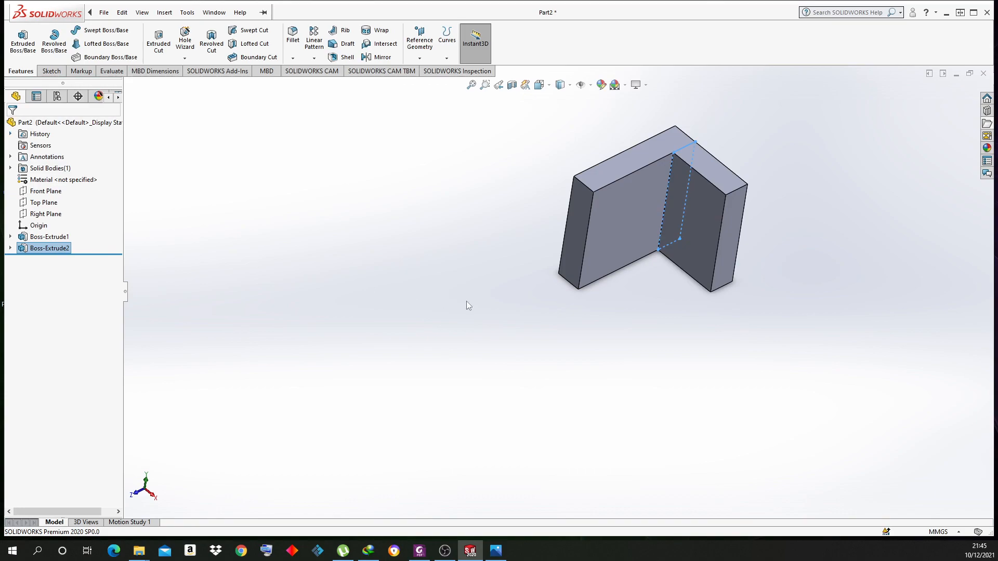
Compare with the reference image and select the new extrusion's front face
click(498, 551)
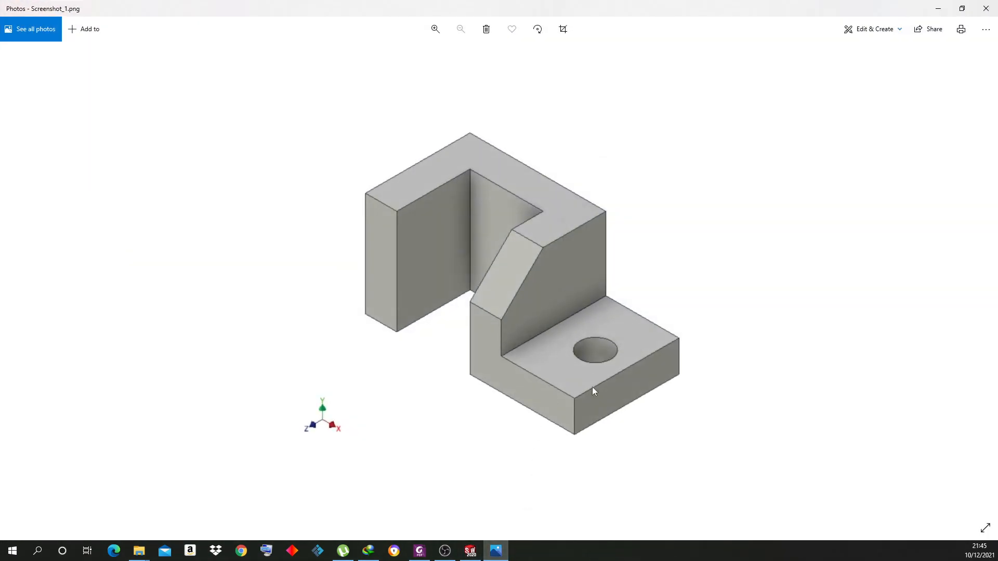
click(498, 552)
click(714, 204)
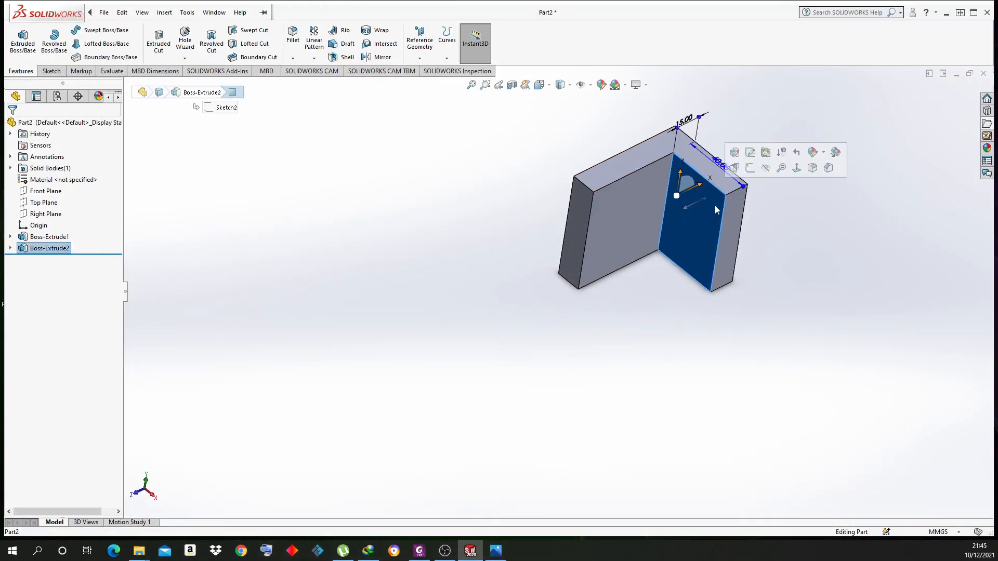
Start Sketch3 on the selected face and draw a full-height rectangle beside its right edge
click(749, 168)
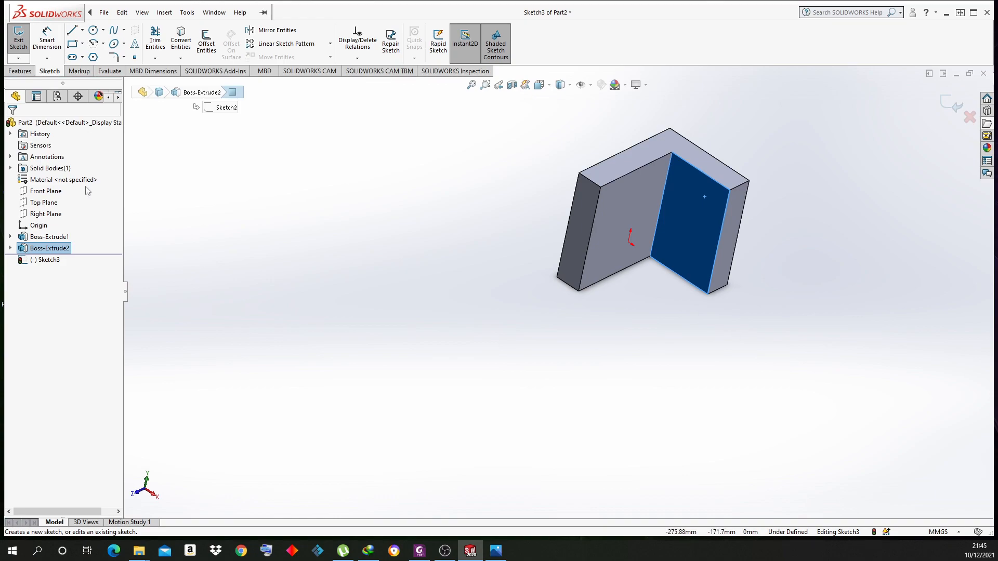
click(72, 44)
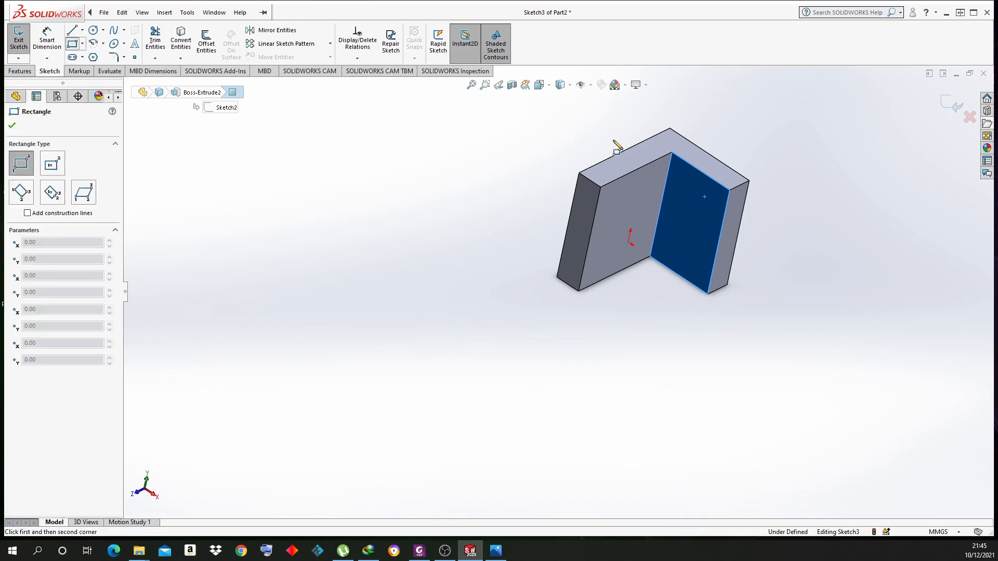
click(730, 190)
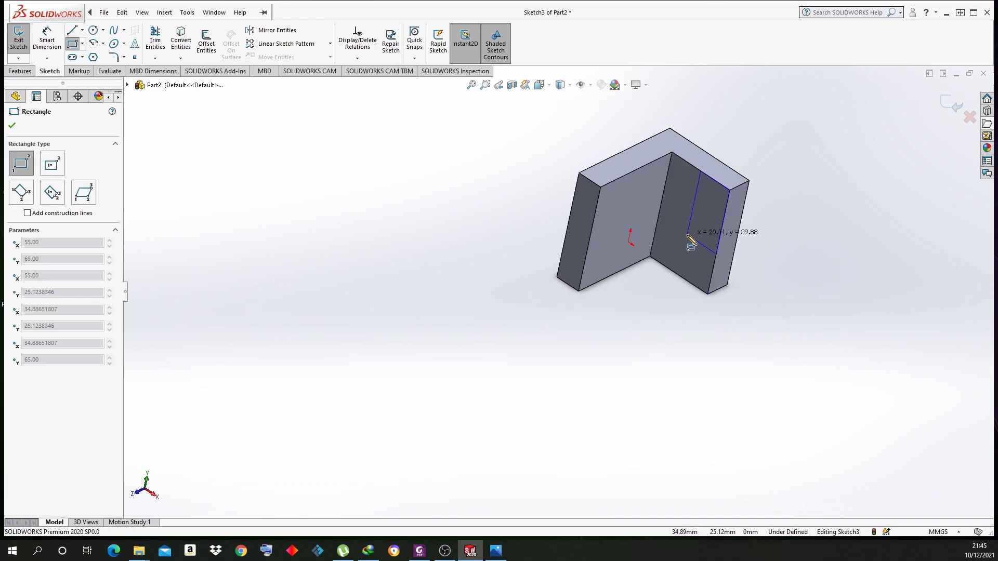
click(685, 280)
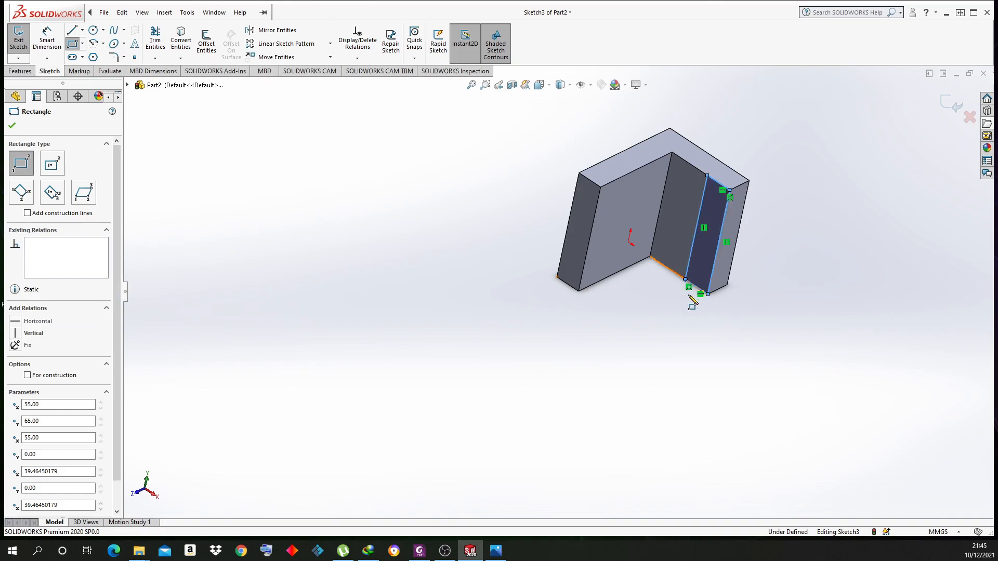
Dimension the rectangle's width to 10 mm
click(47, 40)
click(698, 220)
click(723, 222)
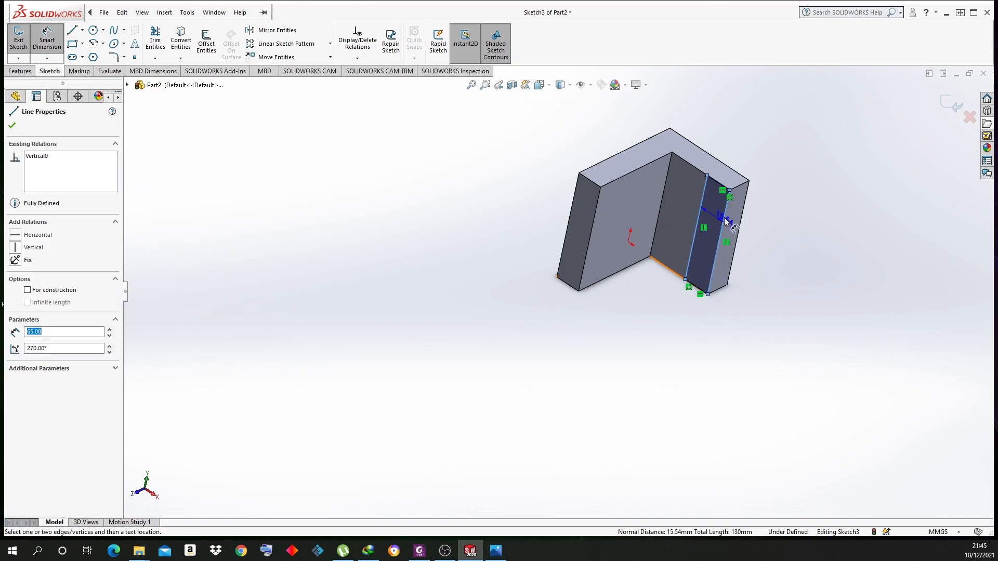
click(745, 143)
click(755, 151)
drag(756, 151, 691, 151)
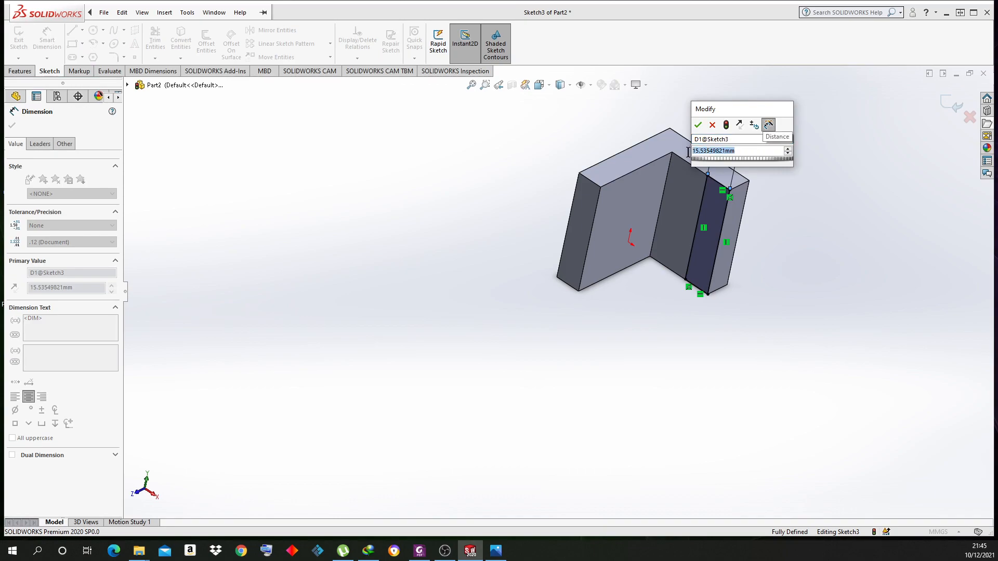
text(10)
key(Return)
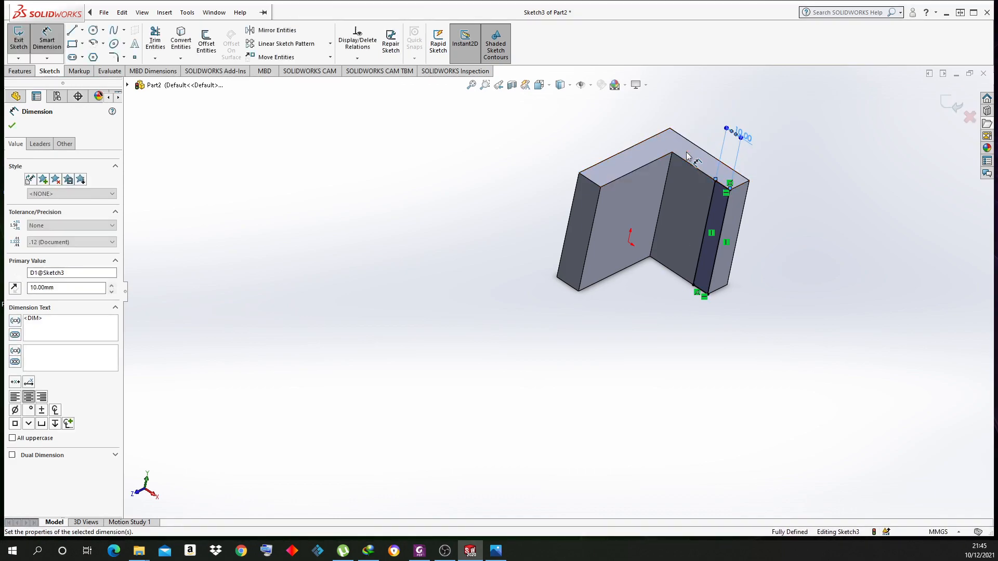
right_click(735, 127)
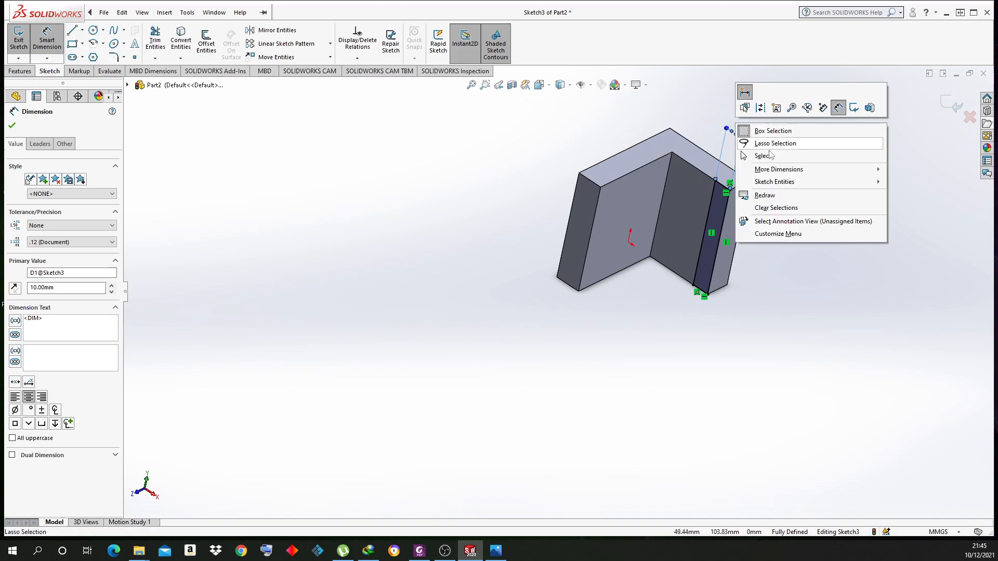
click(770, 158)
Orbit the model to inspect the sketch and compare it with the reference image
mouse_move(780, 181)
middle_down()
mouse_move(816, 145)
mouse_move(816, 225)
mouse_move(786, 231)
middle_up()
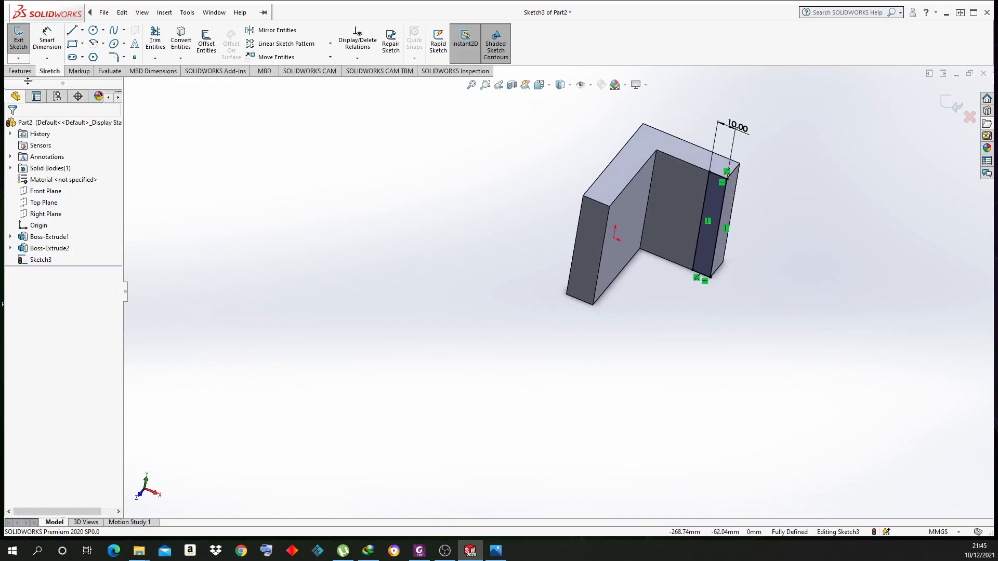
click(496, 551)
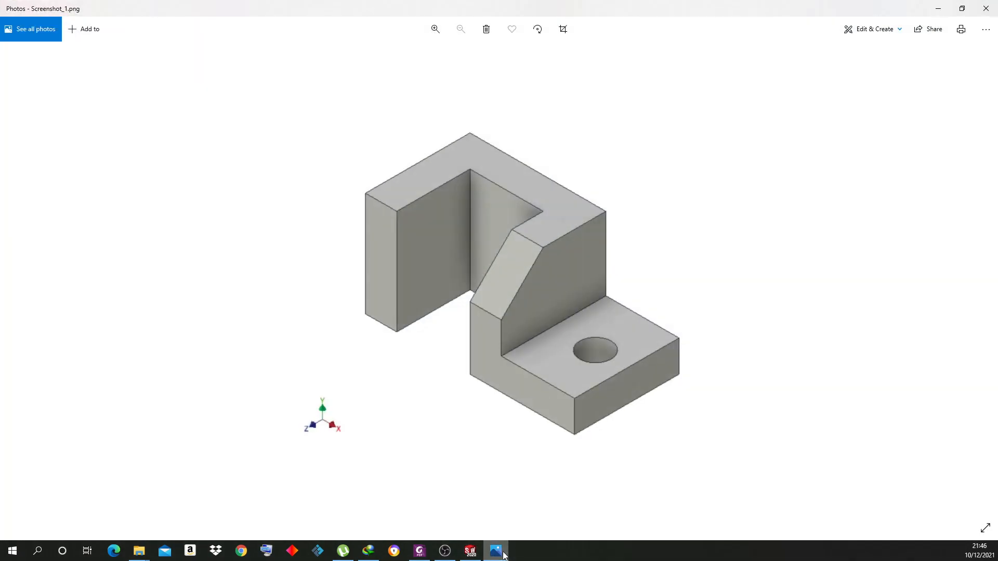
click(503, 554)
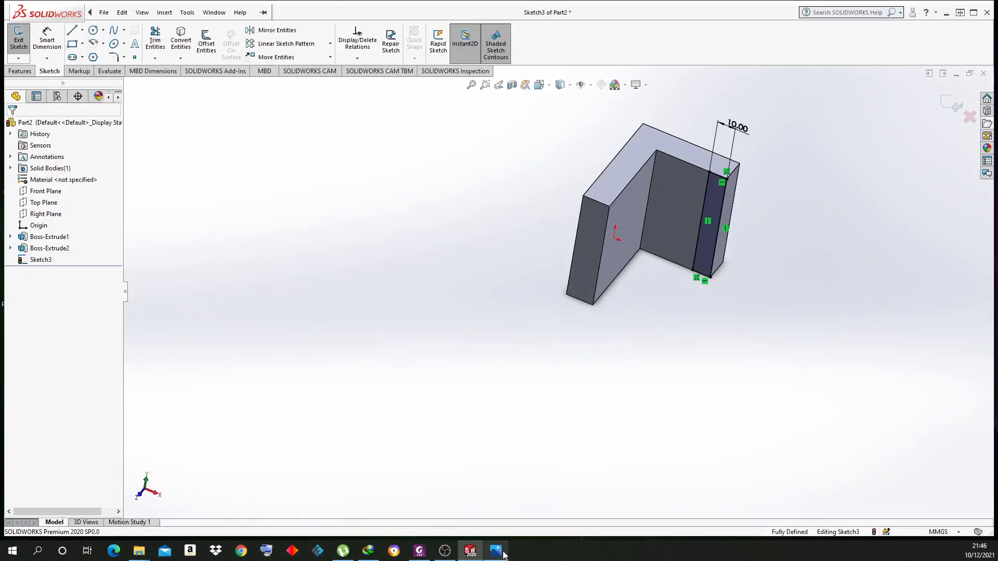
click(26, 72)
Extrude the 10 mm strip Blind to 30 mm depth and accept it
click(23, 42)
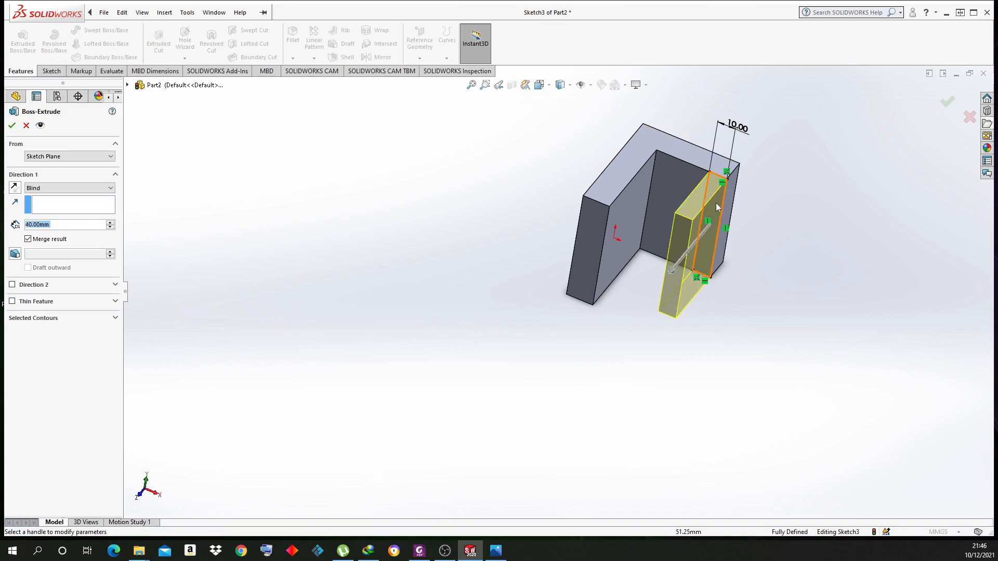
mouse_move(719, 261)
middle_down()
mouse_move(697, 252)
mouse_move(725, 235)
mouse_move(685, 214)
mouse_move(695, 221)
middle_up()
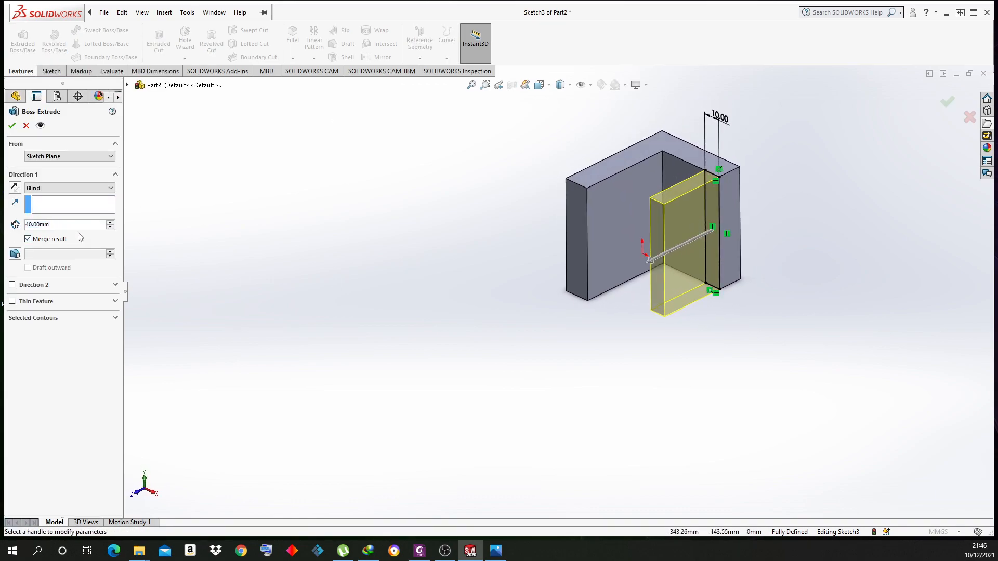
click(111, 227)
click(110, 227)
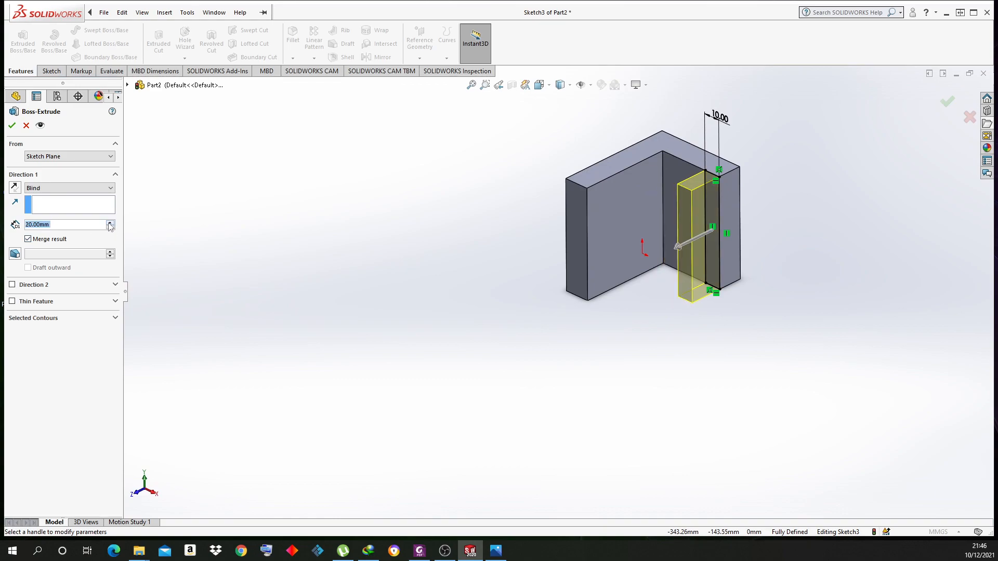
click(110, 222)
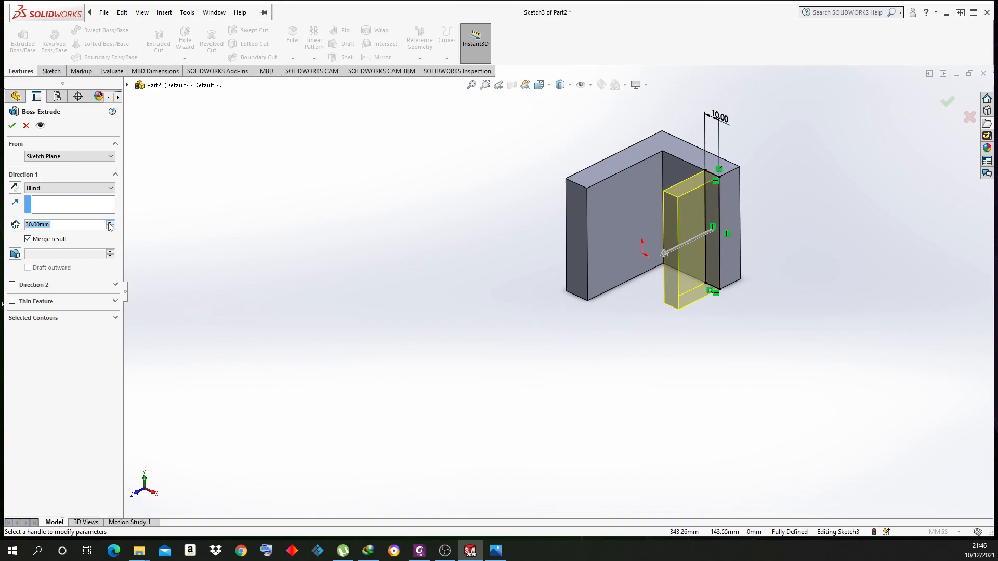
click(16, 124)
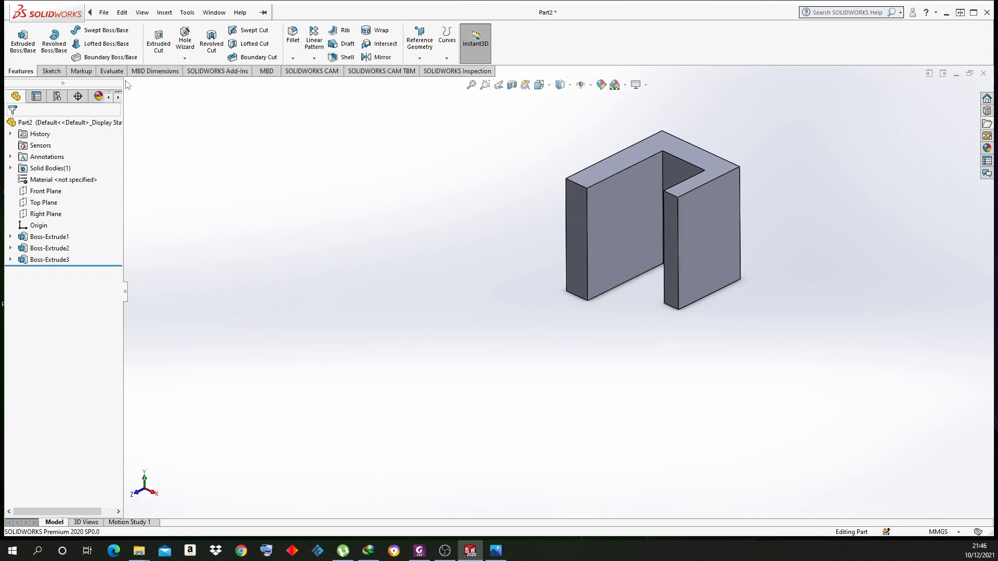
Measure the left wall's edges, then expand Boss-Extrude3 and select Sketch3
click(111, 71)
click(84, 40)
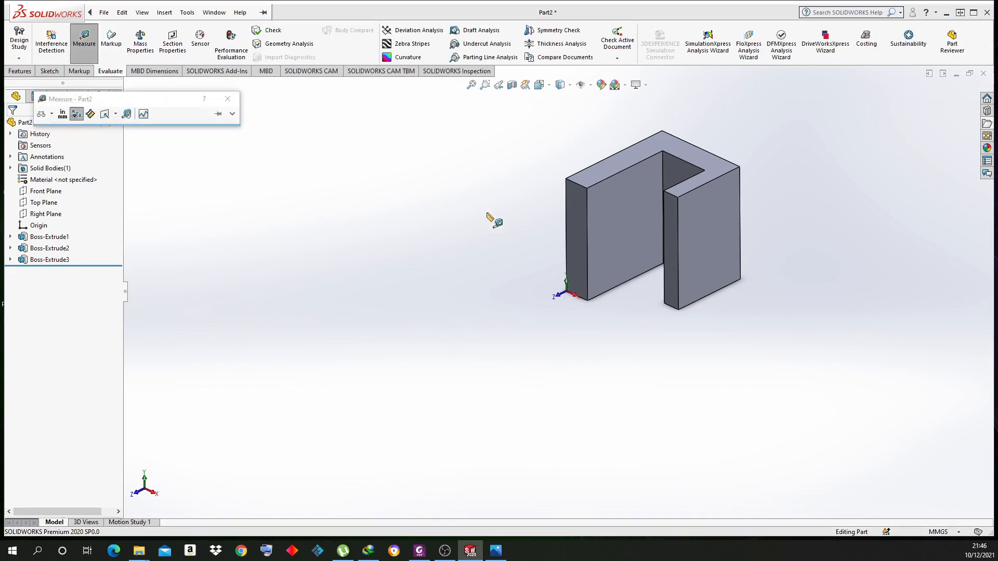
click(566, 229)
click(588, 259)
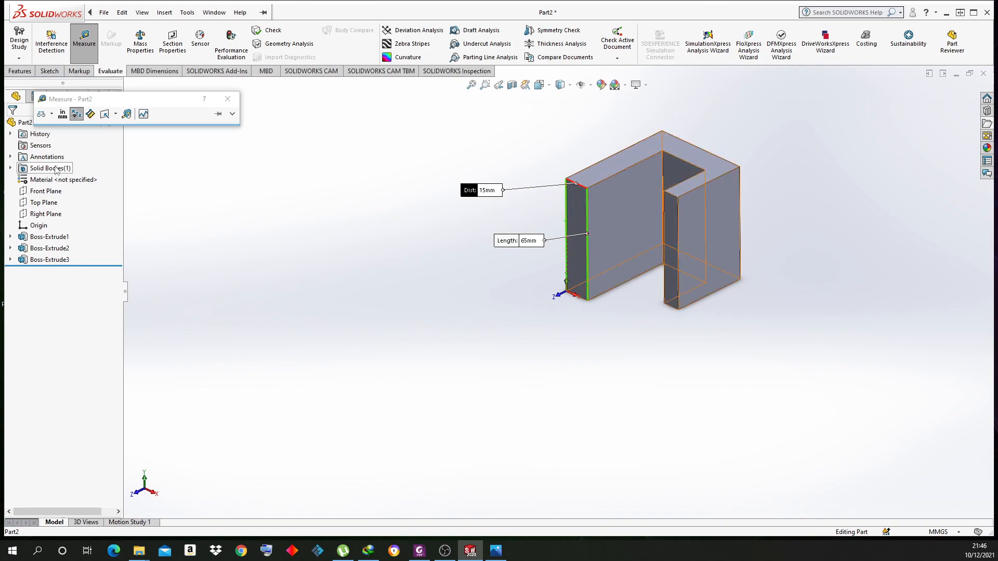
click(228, 99)
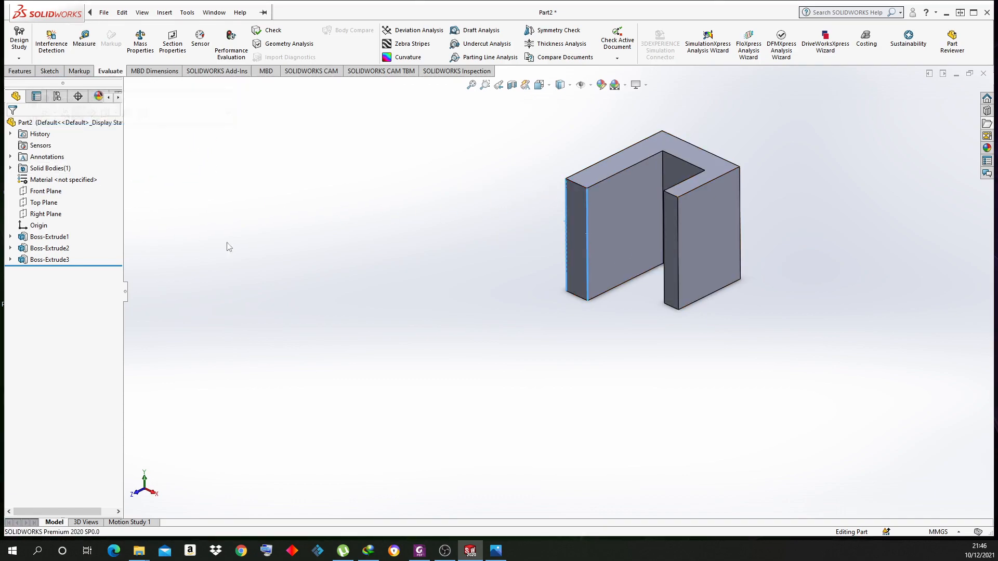
click(10, 259)
click(41, 272)
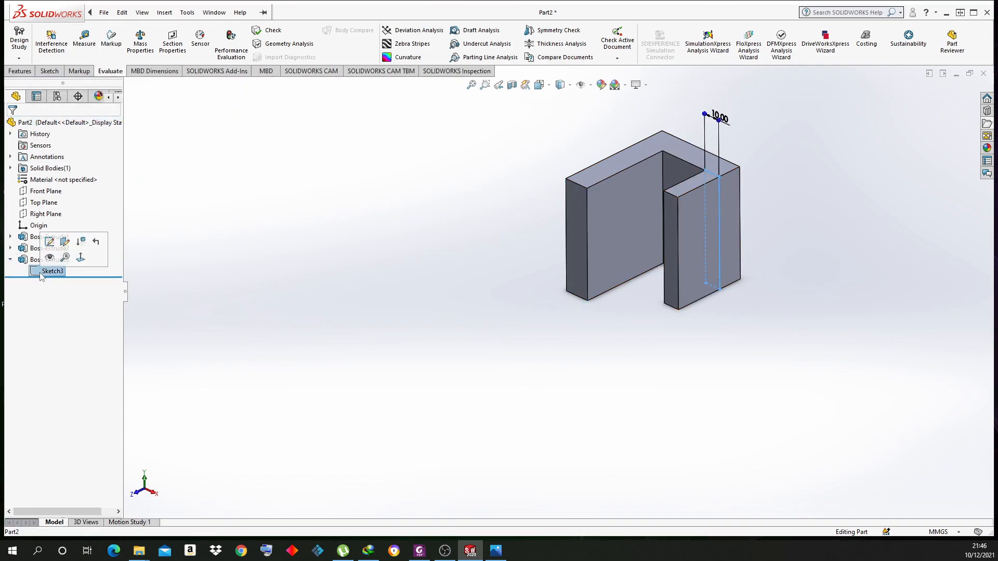
Change Sketch3's 10 mm wall dimension to 15 mm and rebuild the part
click(50, 242)
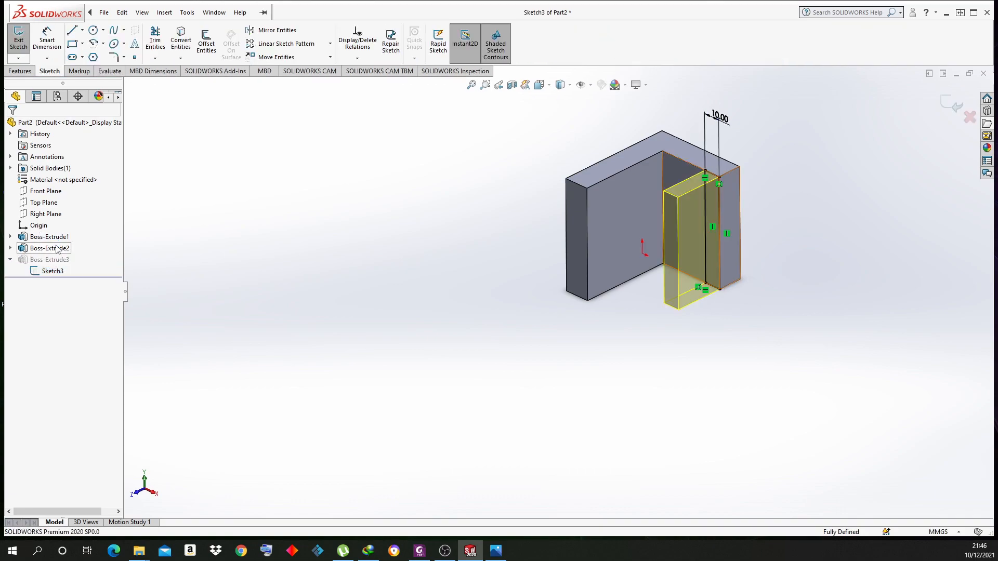
double_click(719, 117)
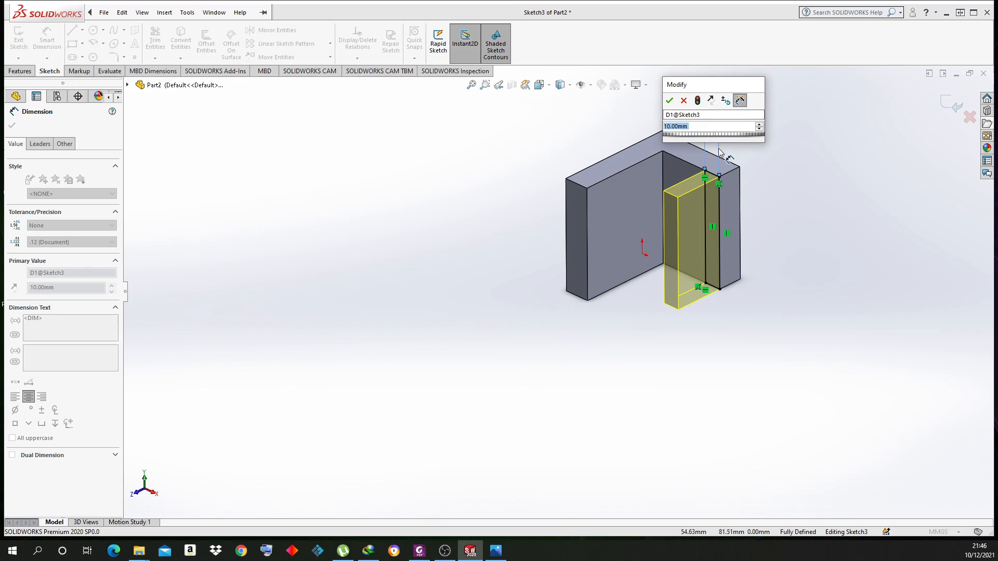
text(15)
key(Return)
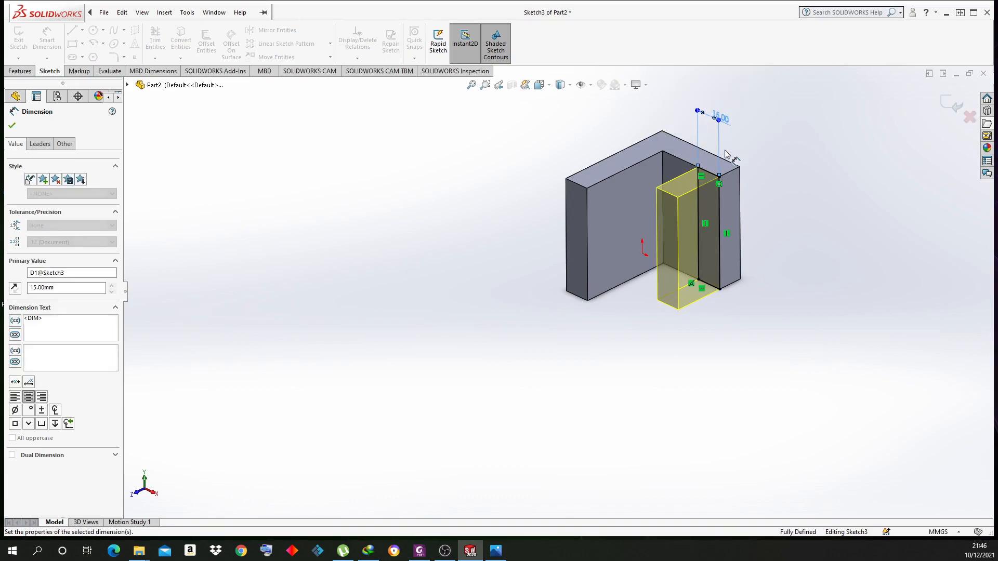
right_click(836, 95)
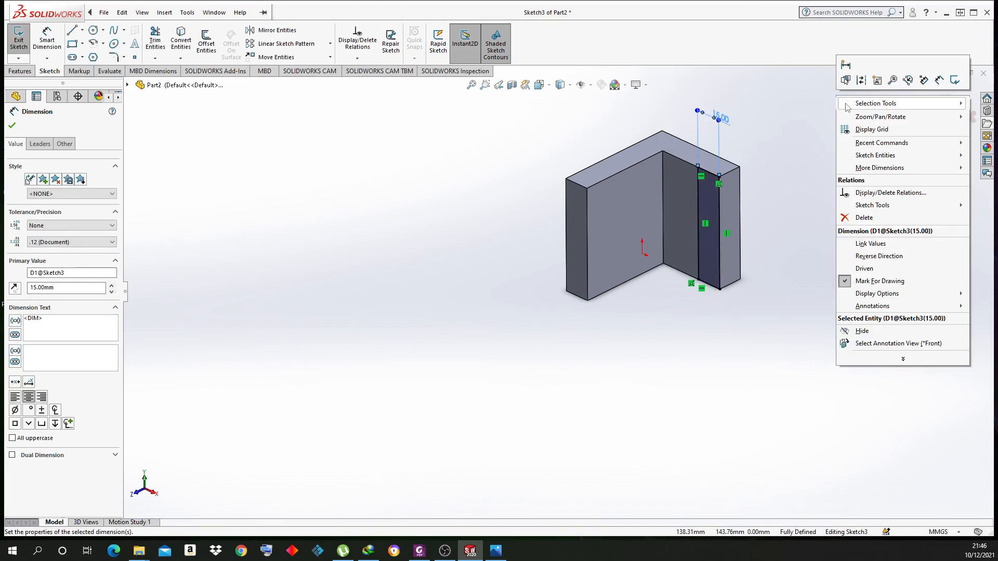
click(812, 125)
click(950, 105)
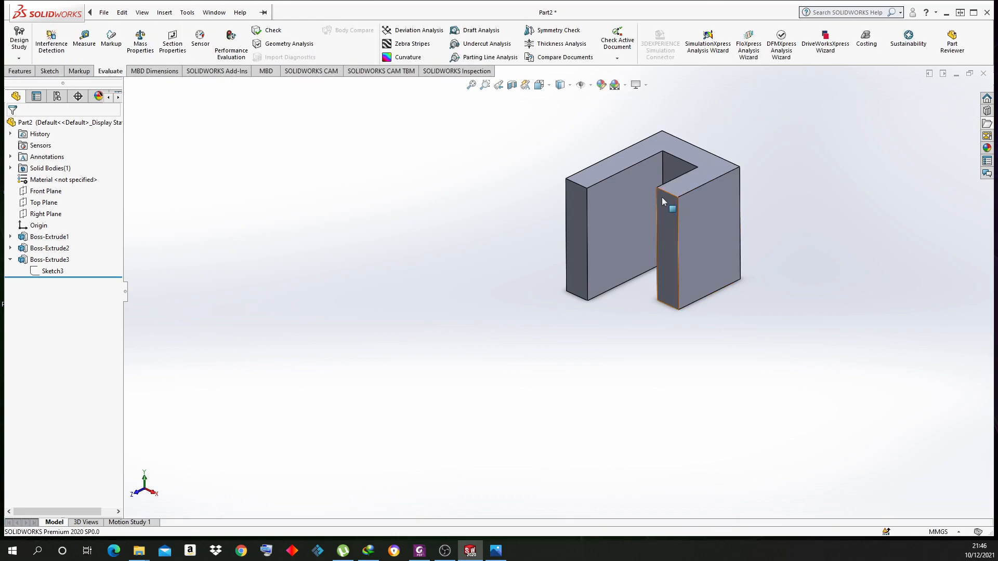
Edit Boss-Extrude3 to a 40 mm depth and bring up the reference bracket image
middle_drag(677, 232, 648, 209)
click(46, 260)
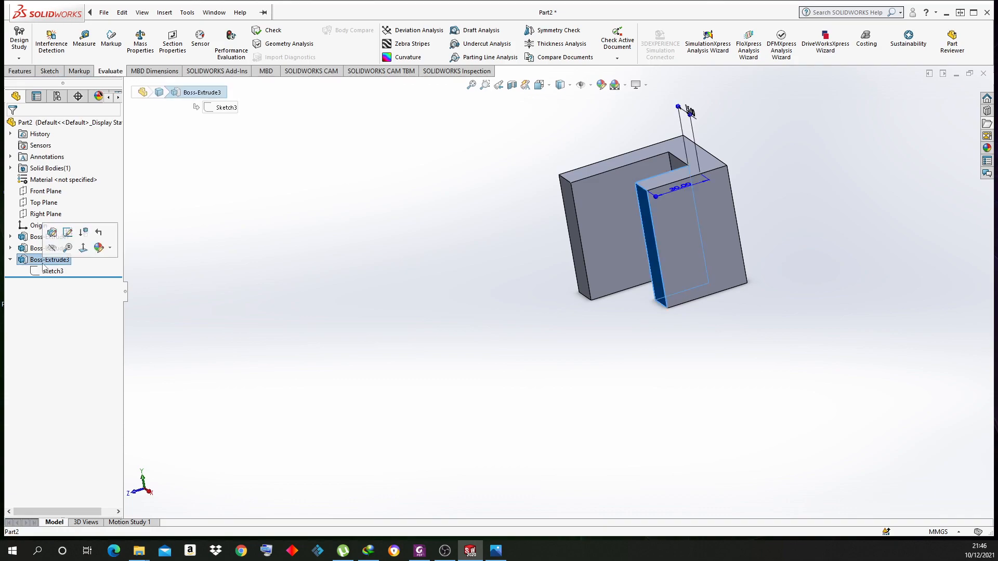
click(53, 233)
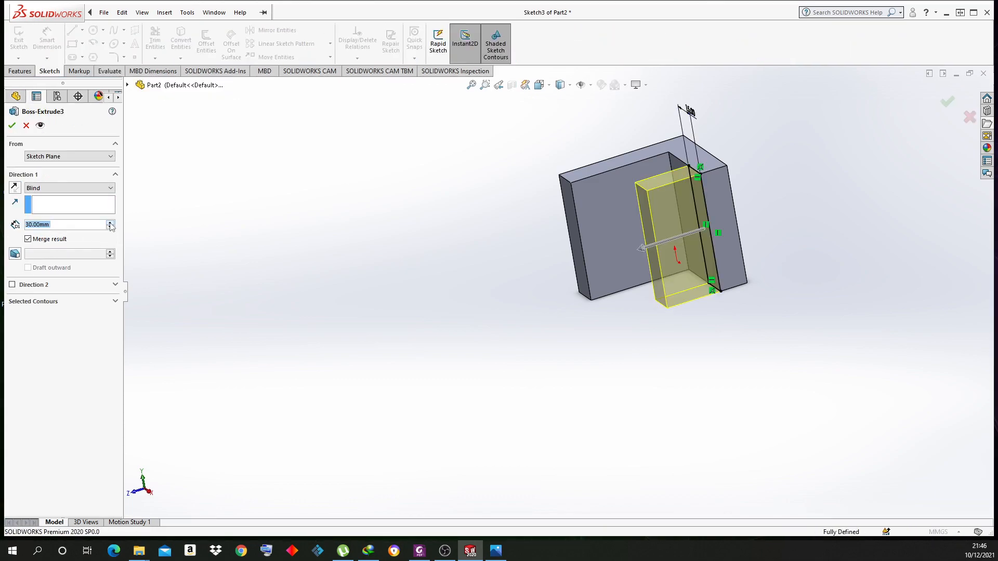
click(110, 223)
click(12, 126)
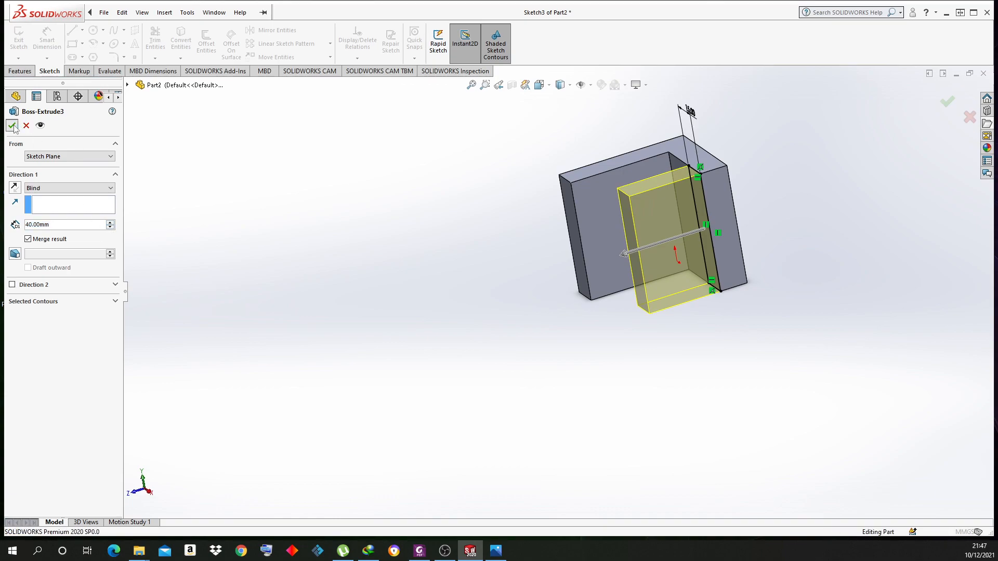
click(496, 549)
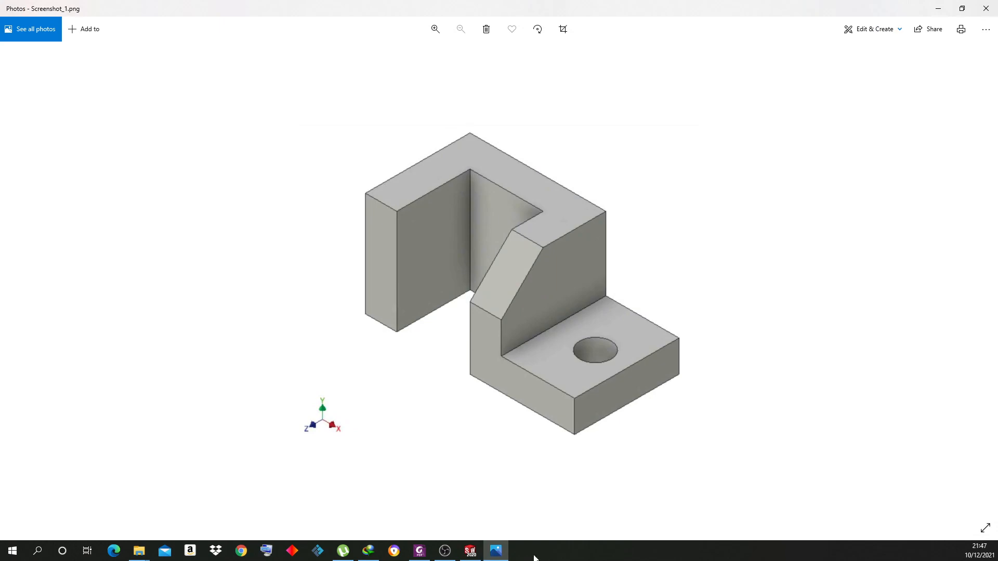
Start a sketch on the new wall's outer face and draw a corner rectangle along its bottom
click(470, 550)
click(721, 267)
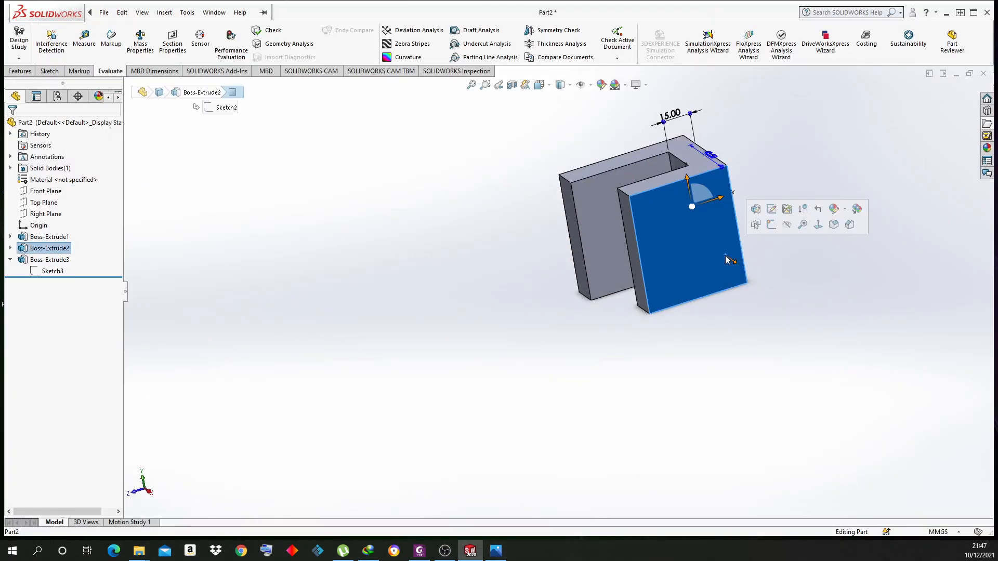
click(769, 225)
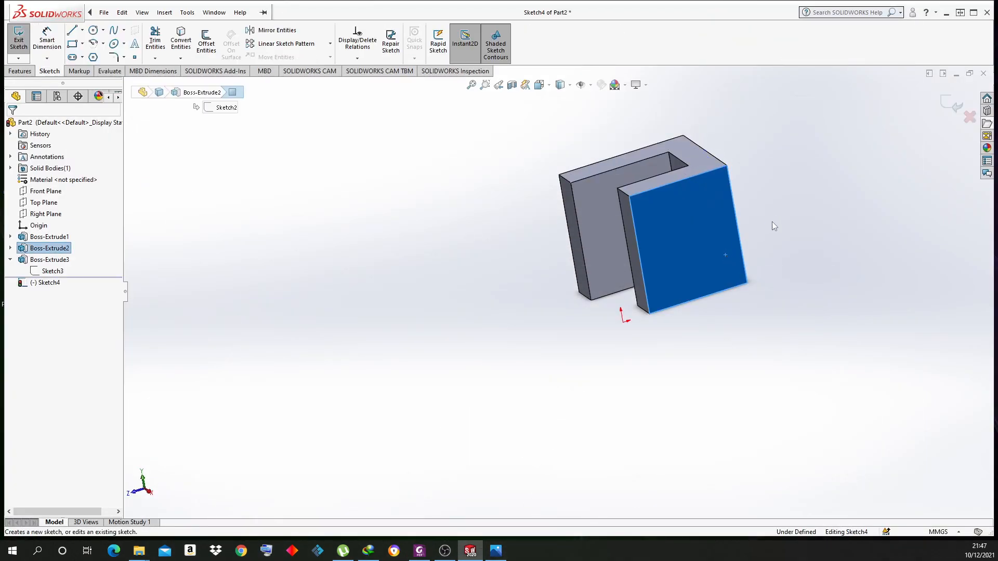
click(75, 46)
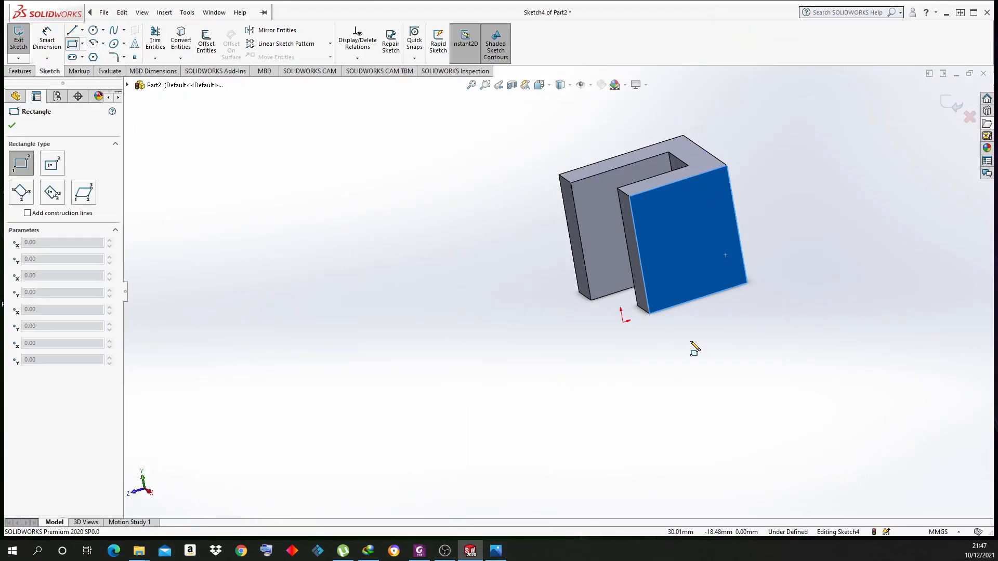
click(648, 313)
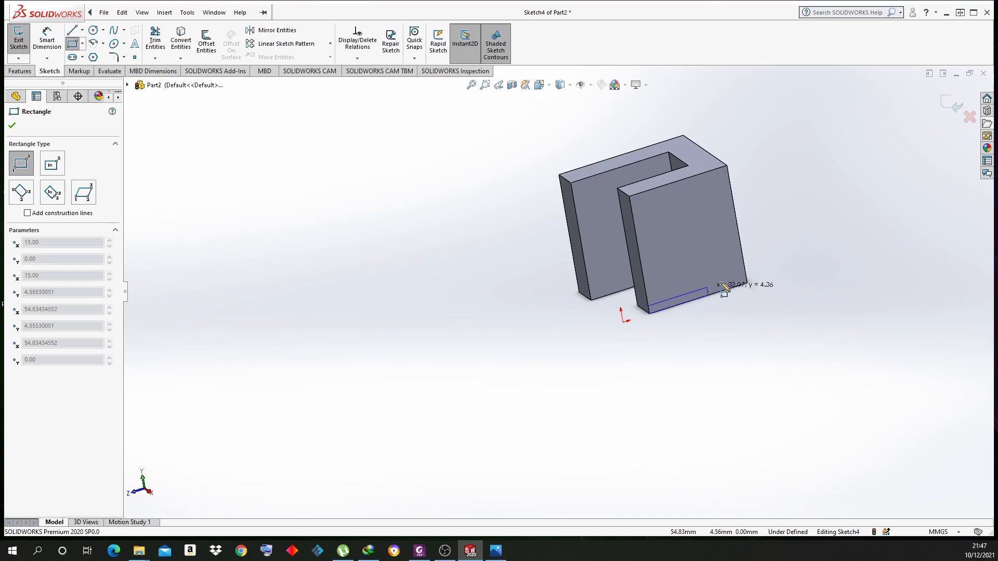
click(743, 265)
Dimension the strip's left edge to 15 mm tall
click(49, 38)
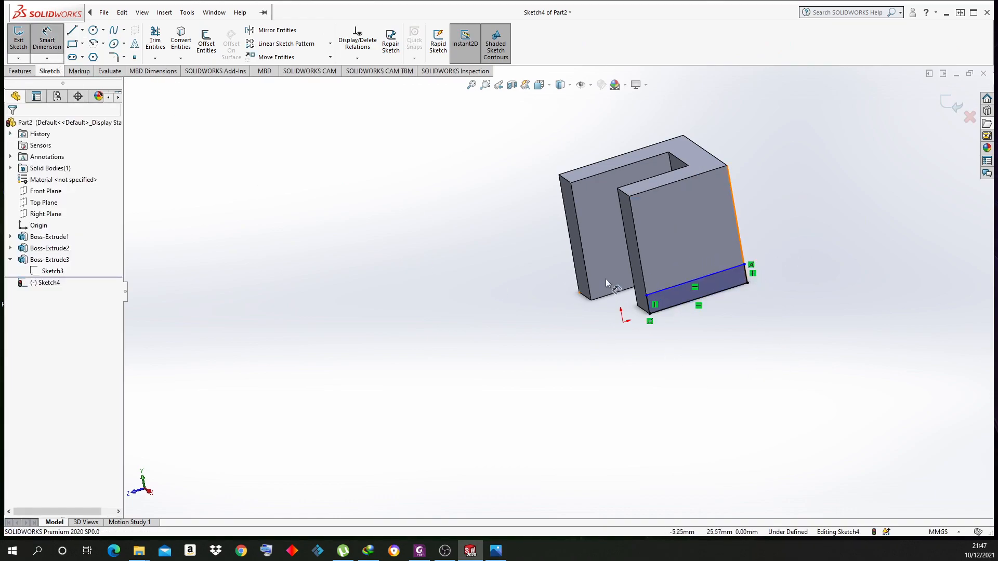
click(650, 310)
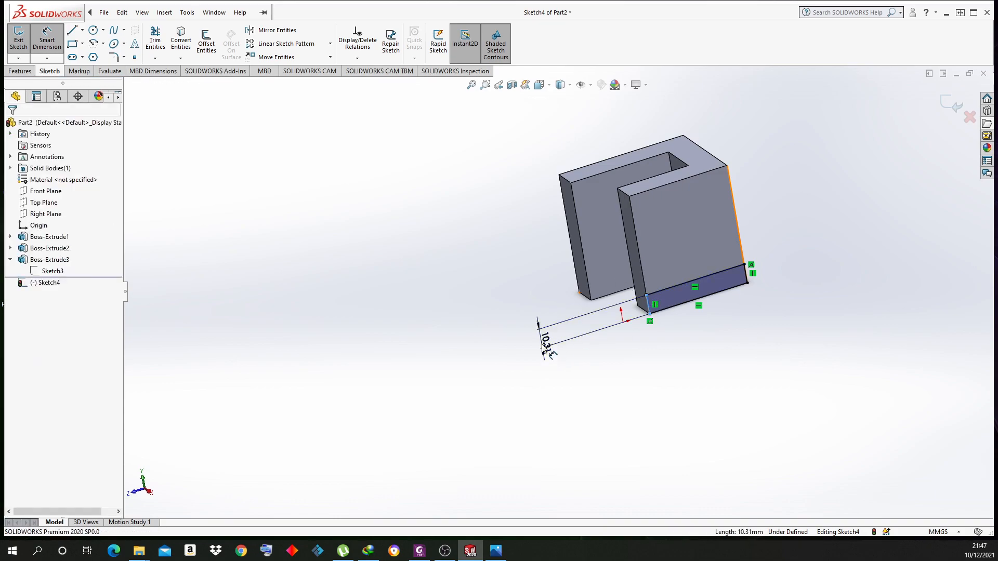
click(546, 345)
drag(547, 357, 279, 377)
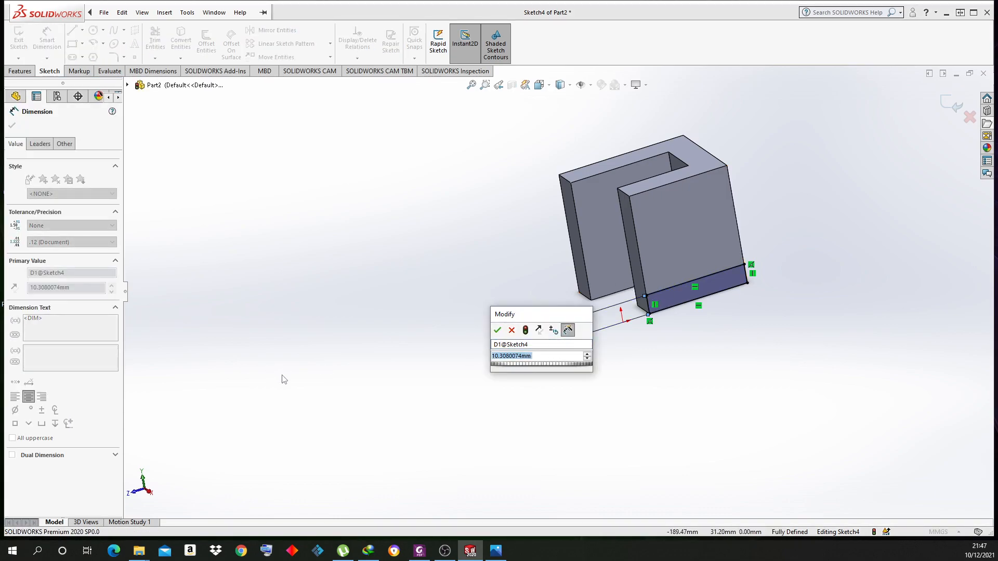
text(15)
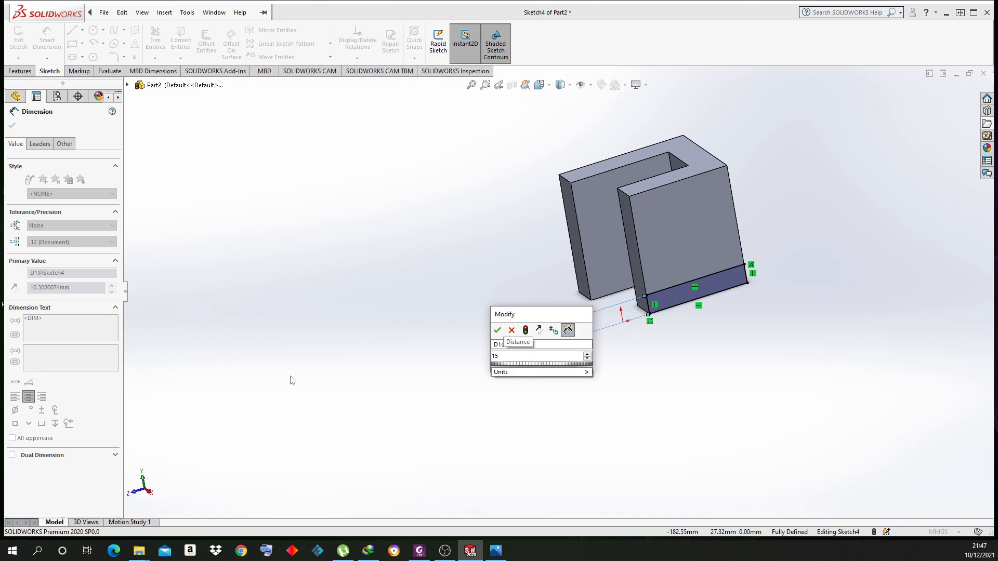
key(Return)
right_click(303, 282)
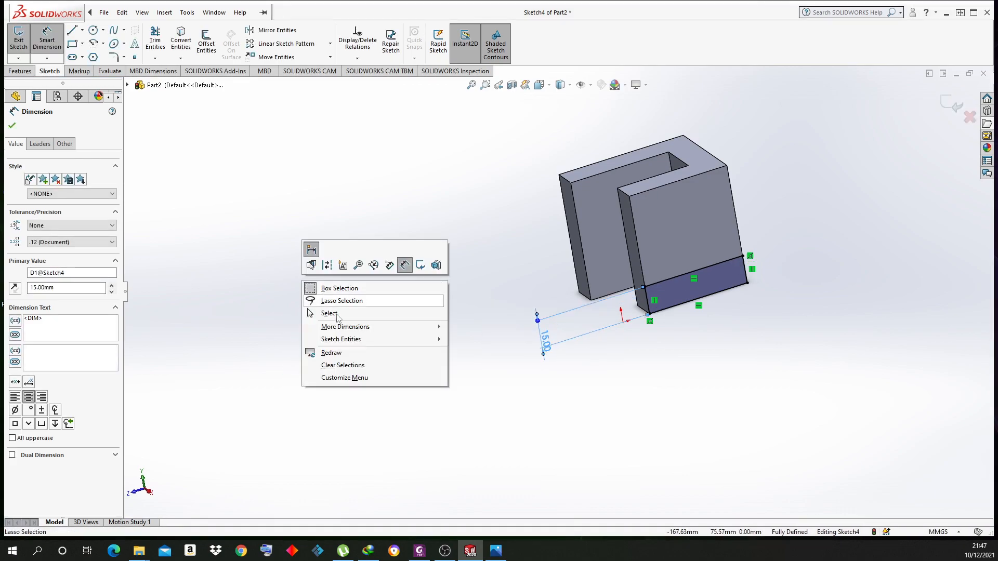
click(332, 314)
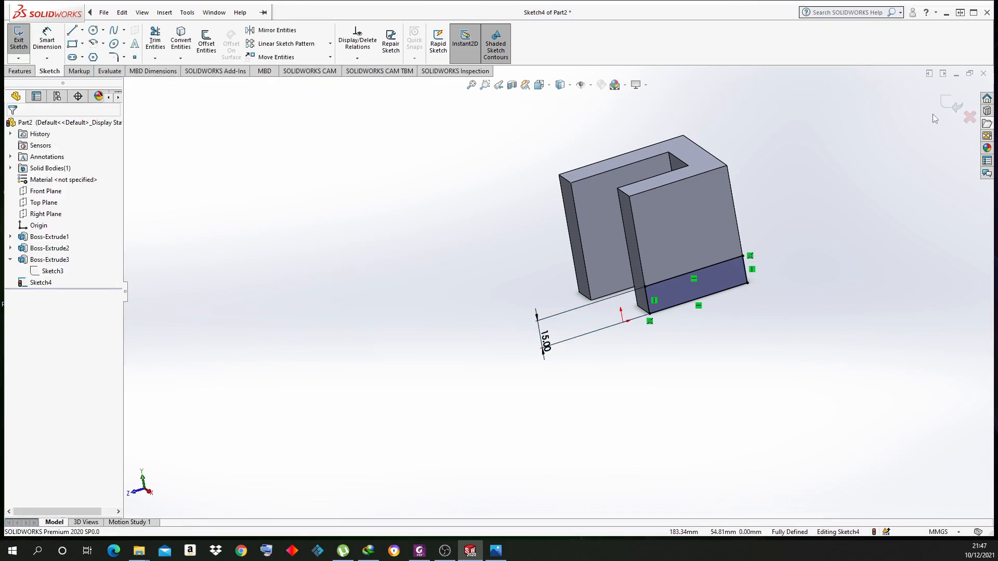
click(20, 71)
Extrude the strip 60 mm outward as Boss-Extrude4 and select the plate's top face
click(23, 42)
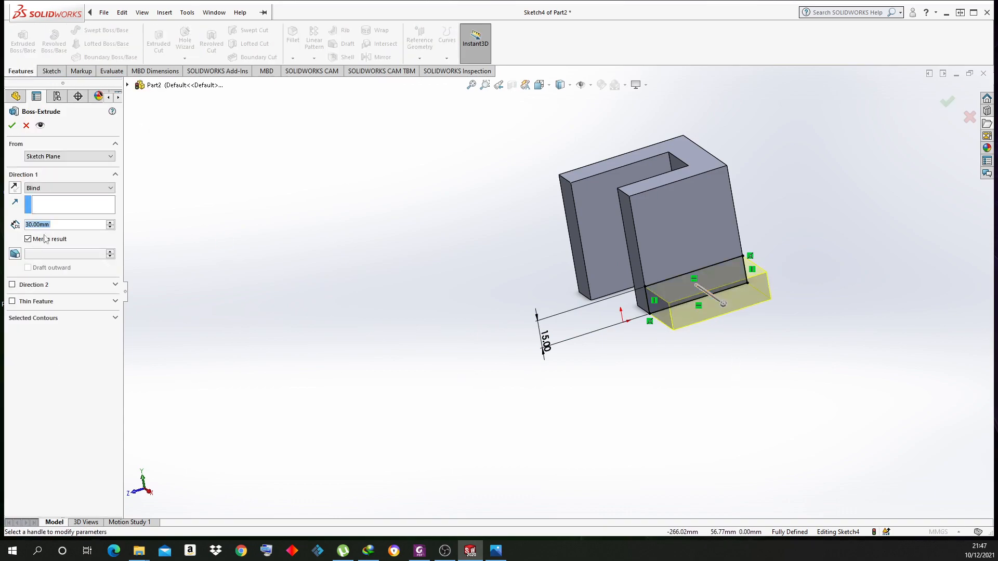
click(110, 222)
click(110, 222)
click(110, 223)
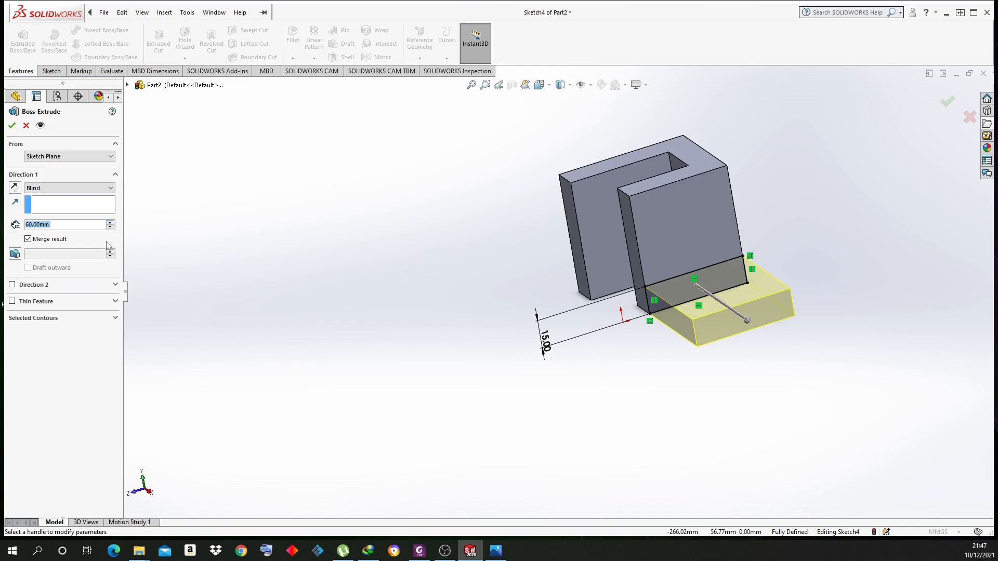
click(11, 128)
middle_drag(379, 367, 377, 419)
middle_drag(784, 240, 825, 366)
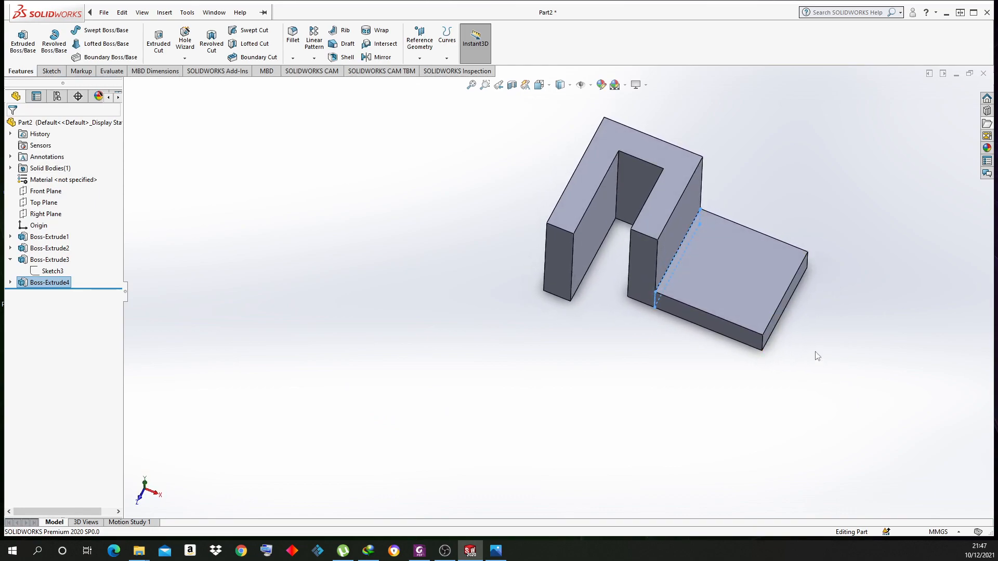
click(749, 273)
Start a sketch on the plate's top face and draw a circle for the hole
click(798, 245)
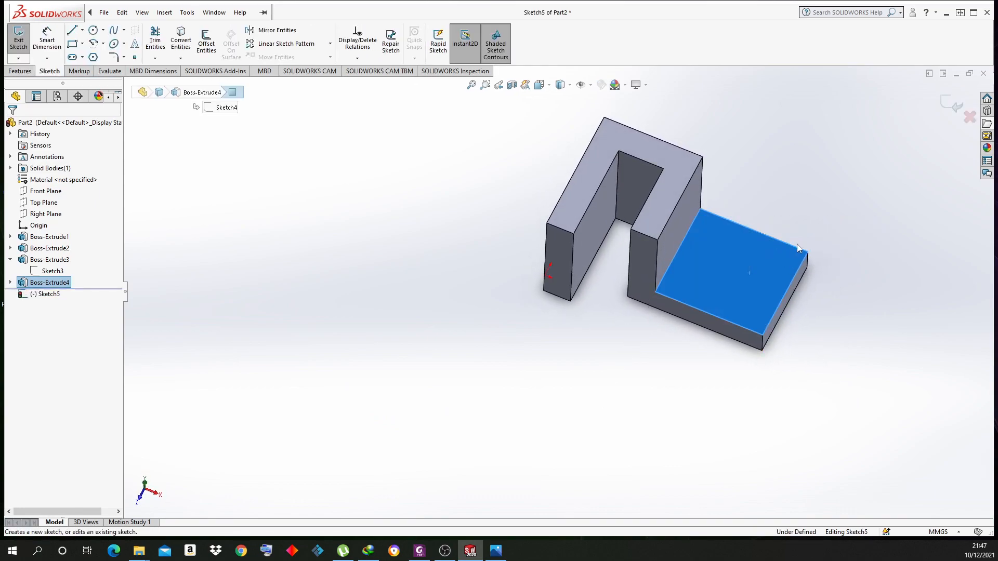
click(100, 34)
click(732, 267)
click(755, 278)
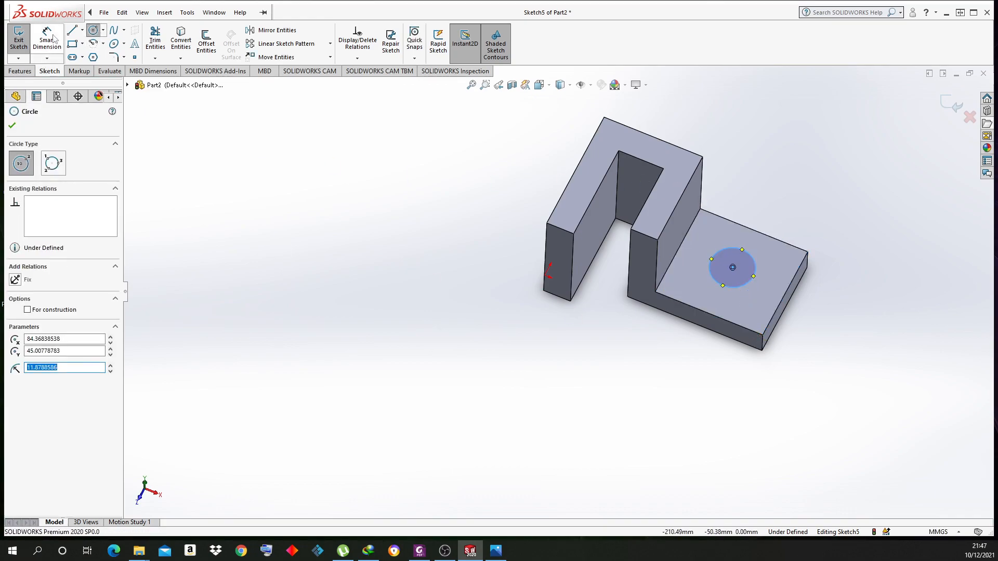
Set the circle's radius to 10 mm
right_click(250, 204)
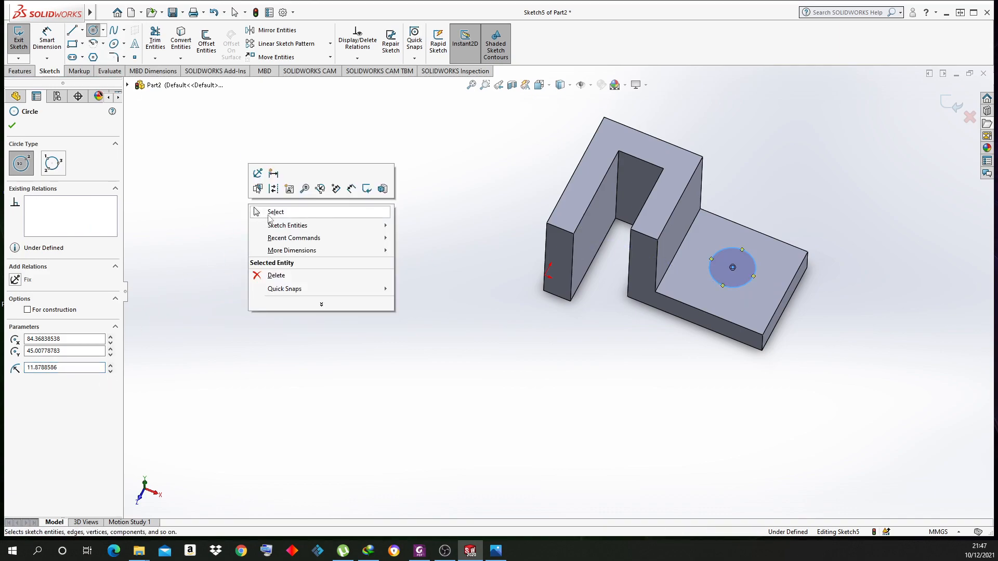
click(87, 279)
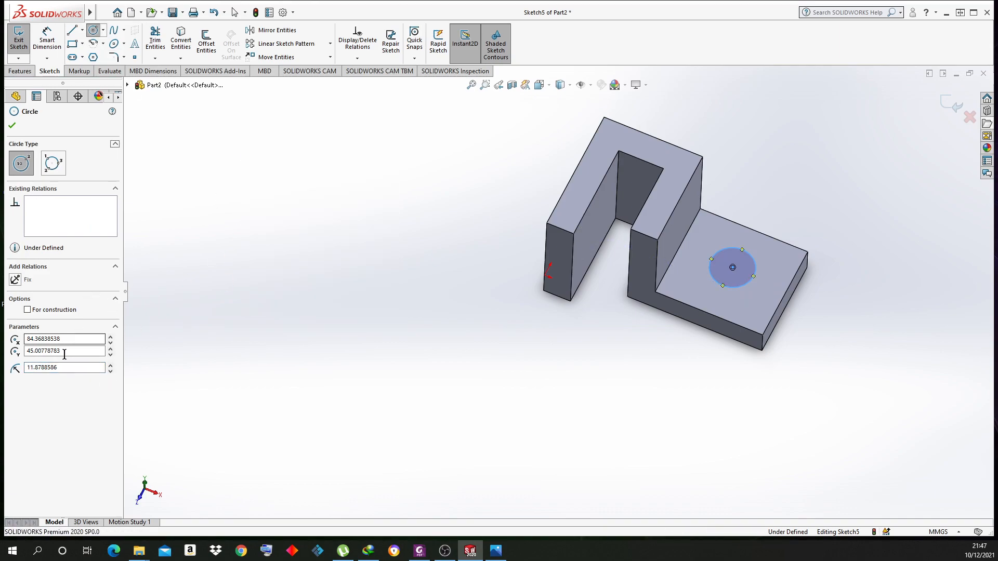
click(78, 339)
key(Tab)
key(Tab)
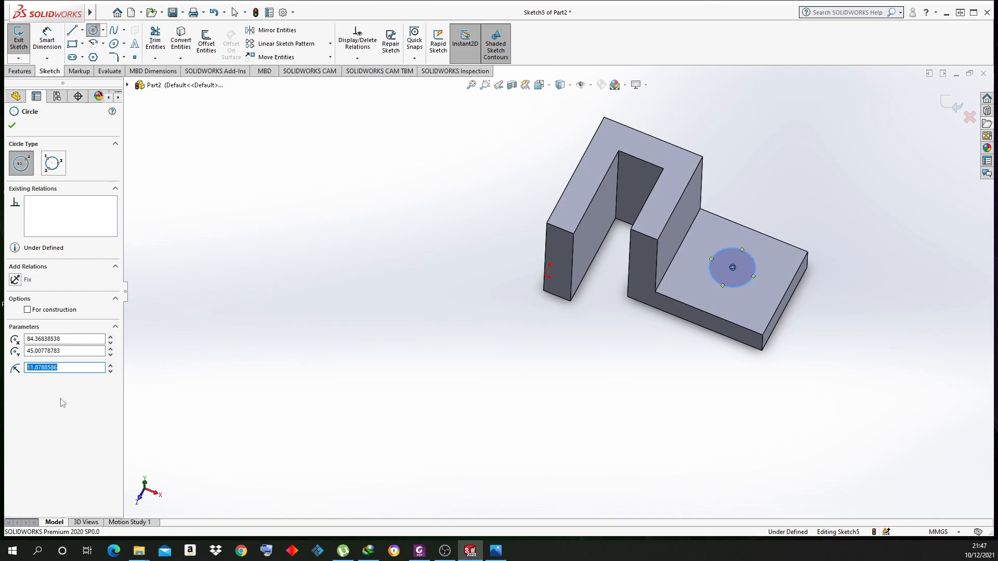
key(Return)
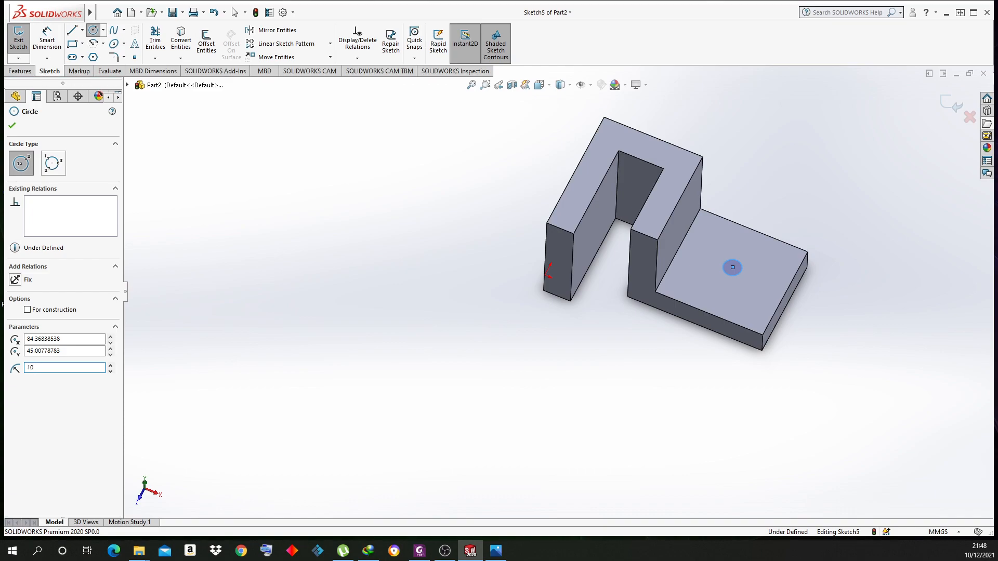
key(Return)
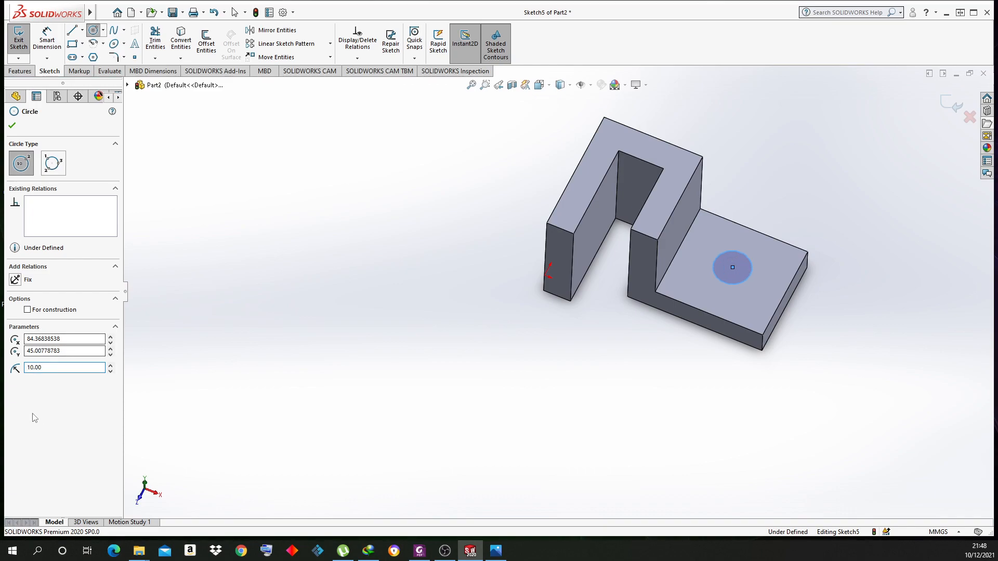
click(12, 126)
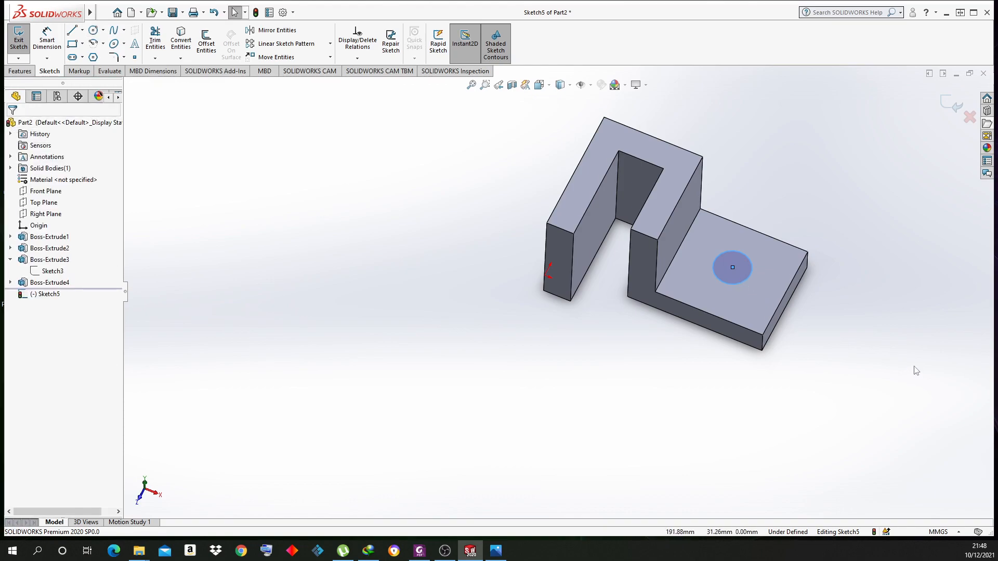
click(110, 71)
Measure the hole circle to confirm its 20 mm diameter
click(84, 37)
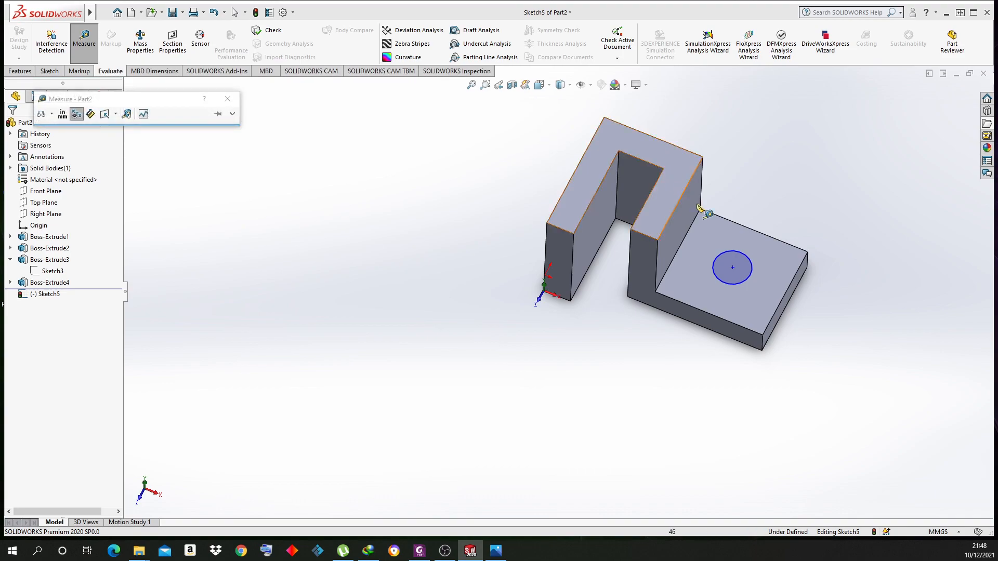
click(757, 285)
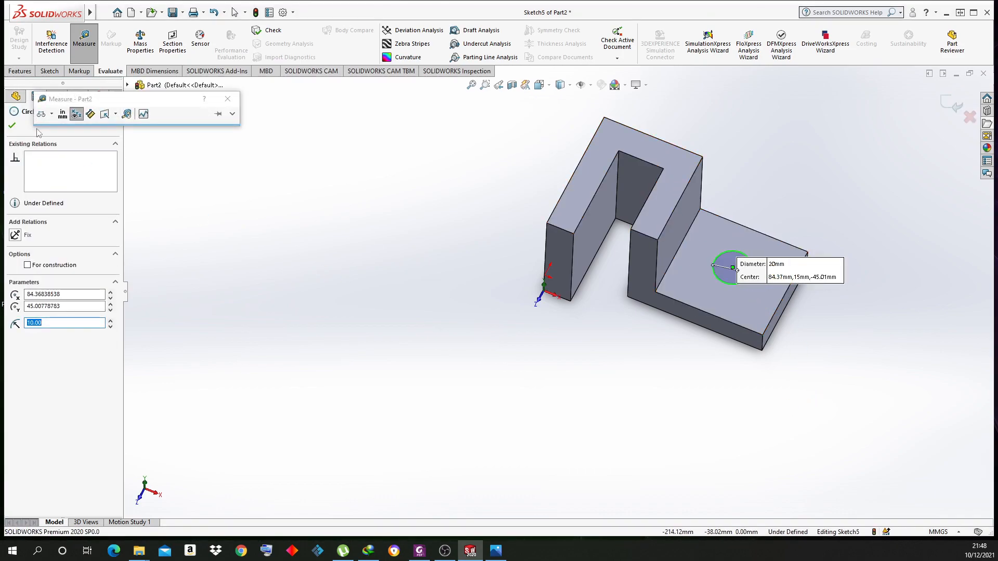
click(12, 125)
click(227, 99)
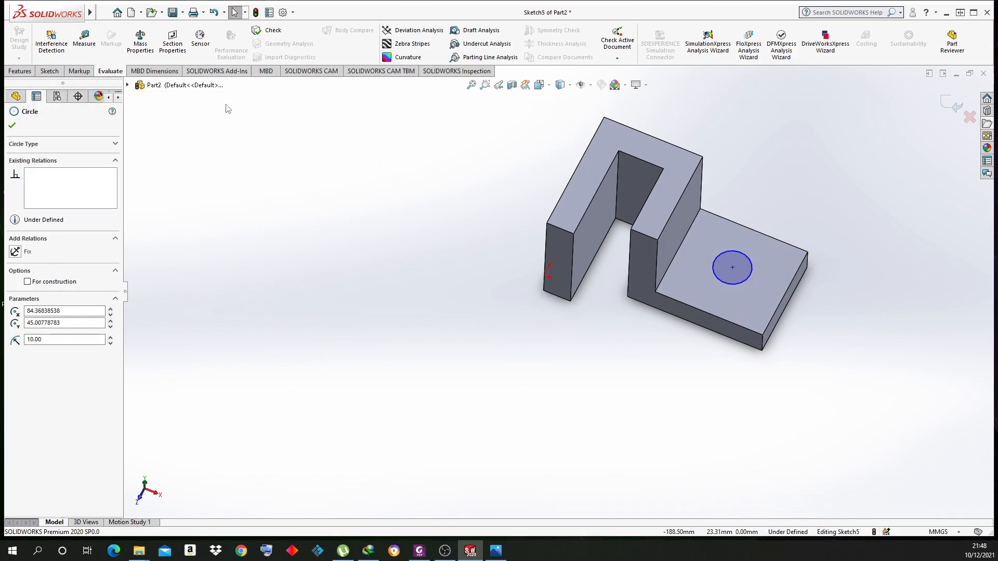
click(20, 70)
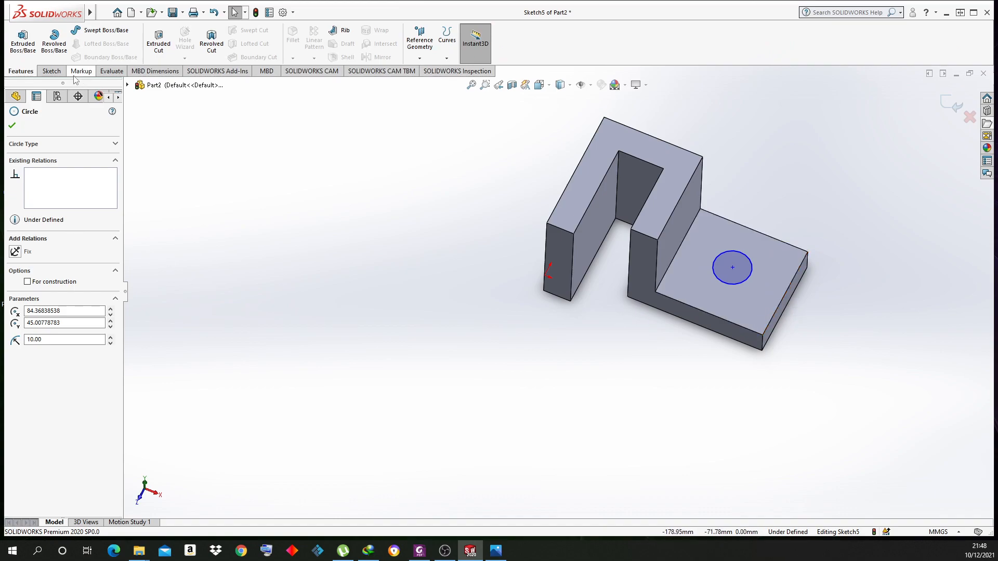
Dimension the hole centre 20 mm from the plate's right edge
click(58, 73)
click(46, 46)
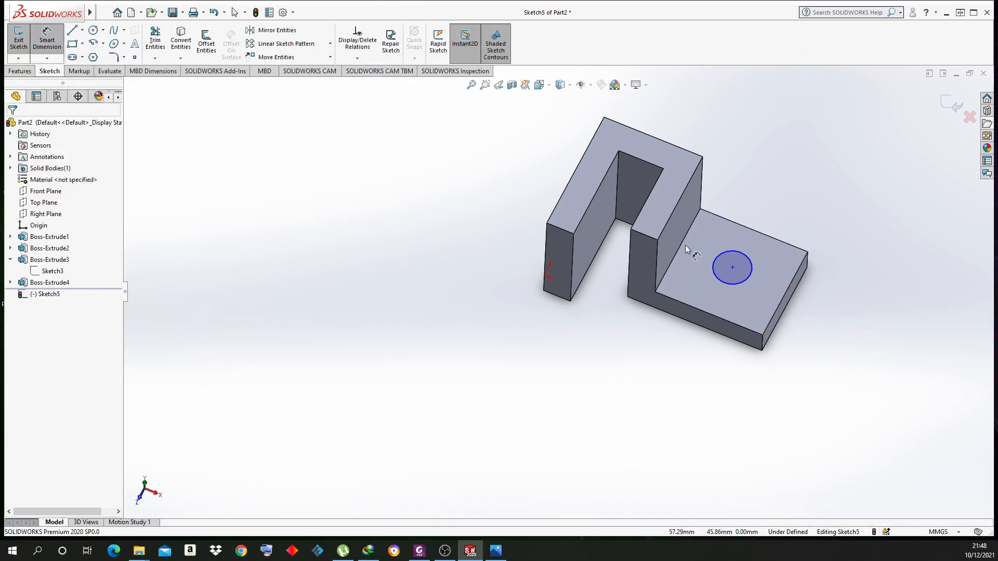
click(733, 268)
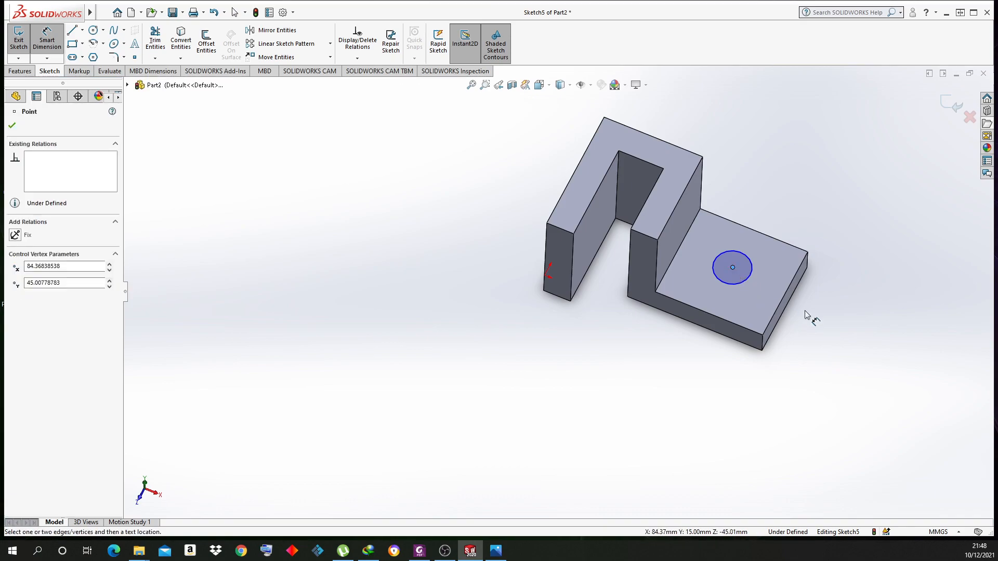
click(786, 294)
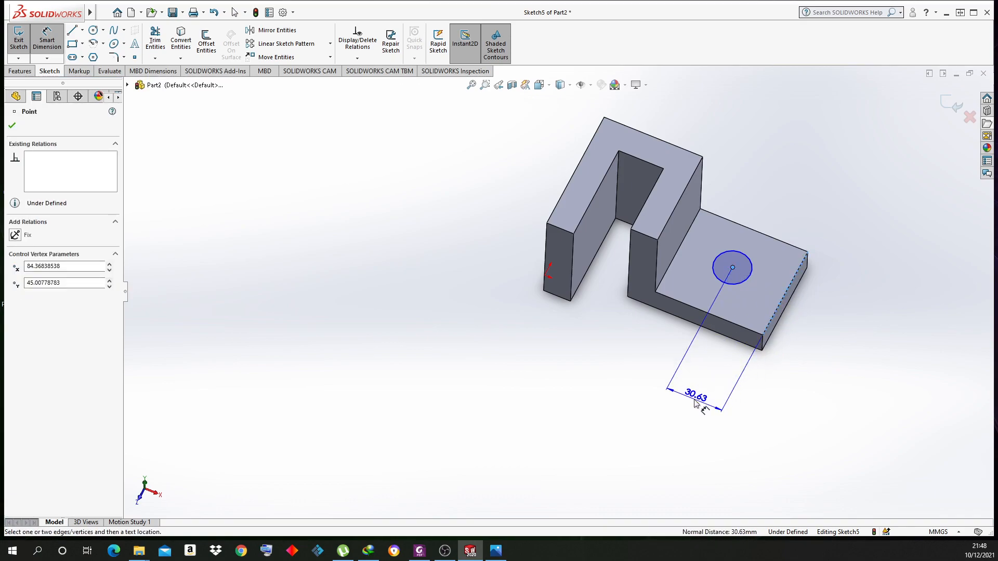
click(694, 404)
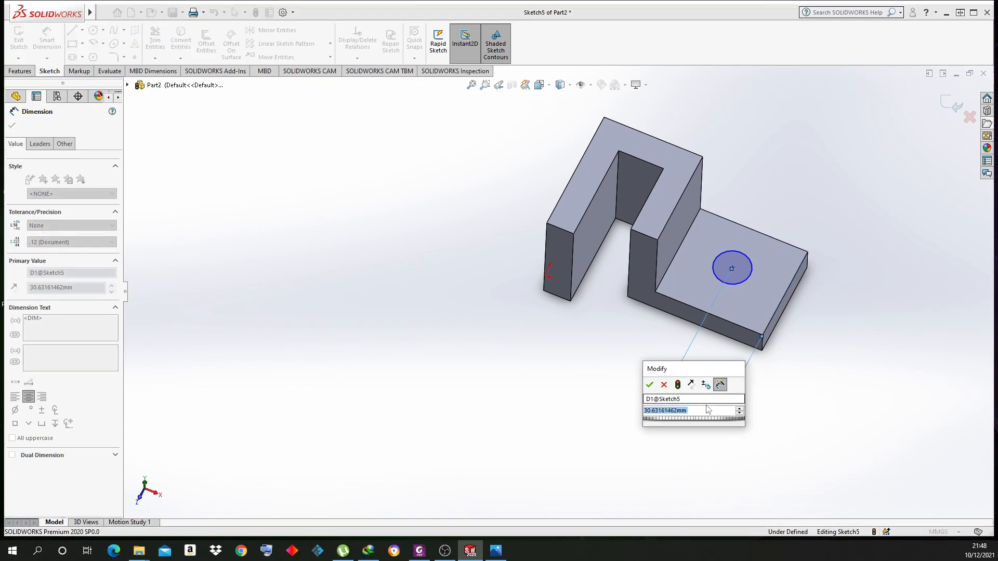
text(20)
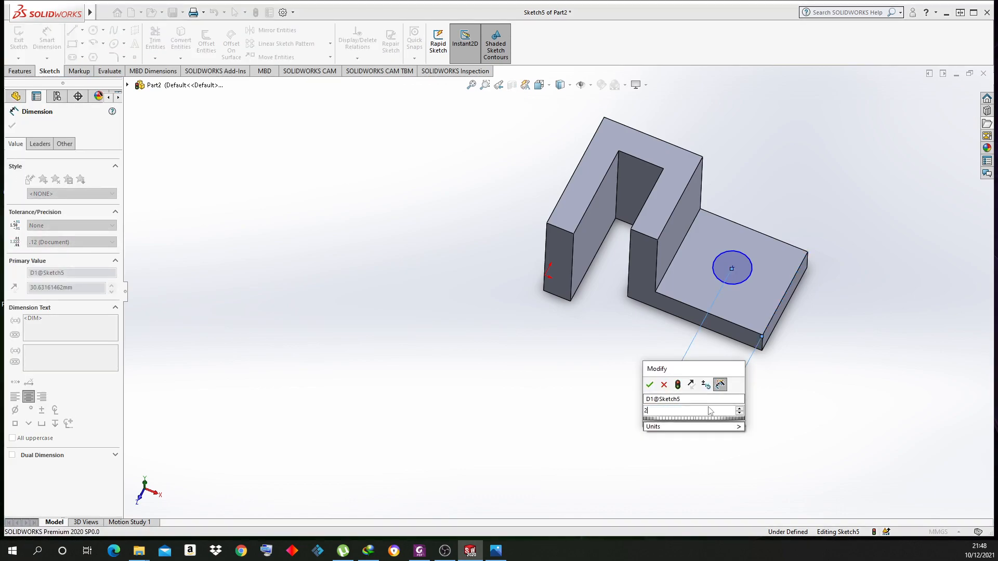
key(Return)
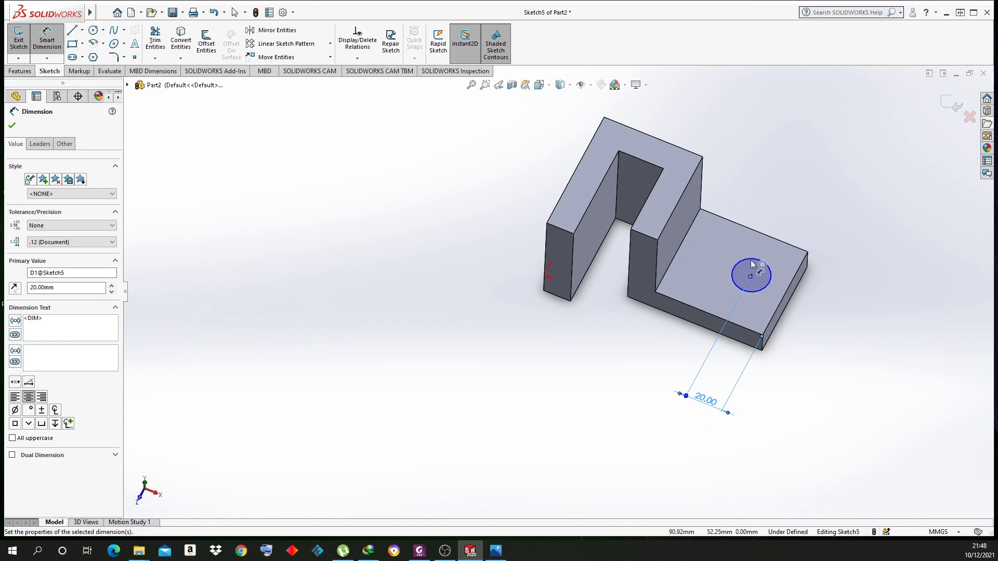
Dimension the hole centre 25 mm from the plate's back edge
click(752, 277)
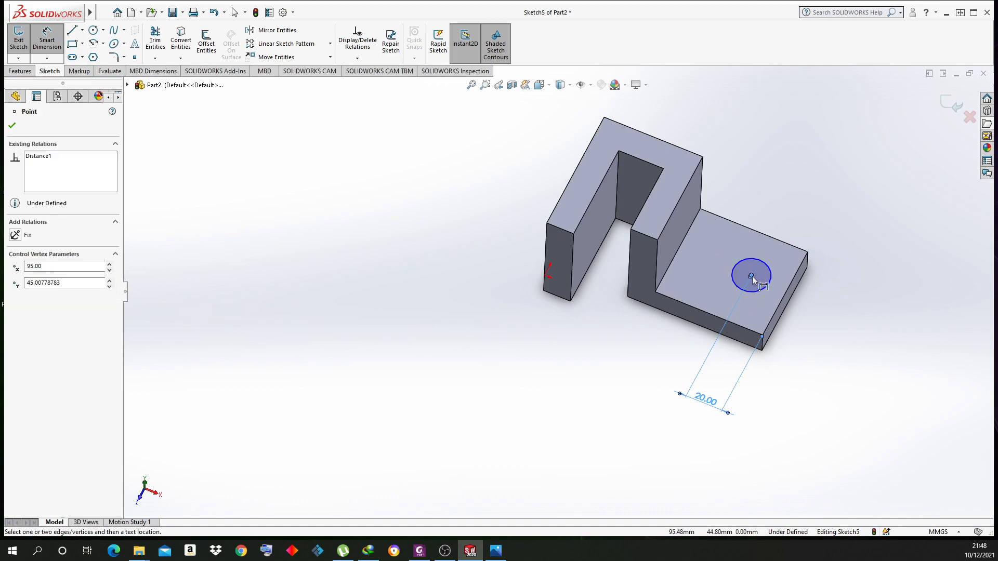
click(776, 244)
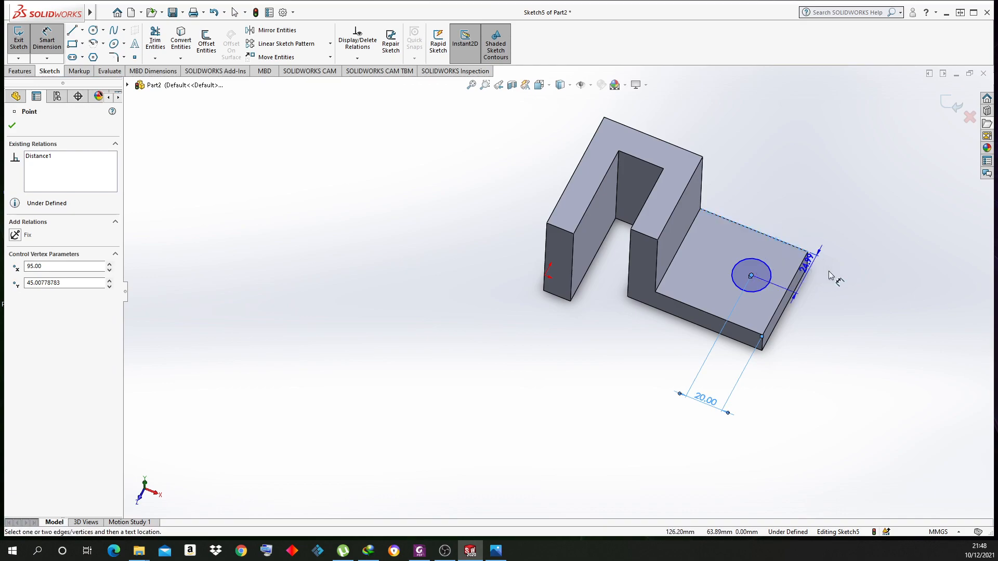
click(862, 307)
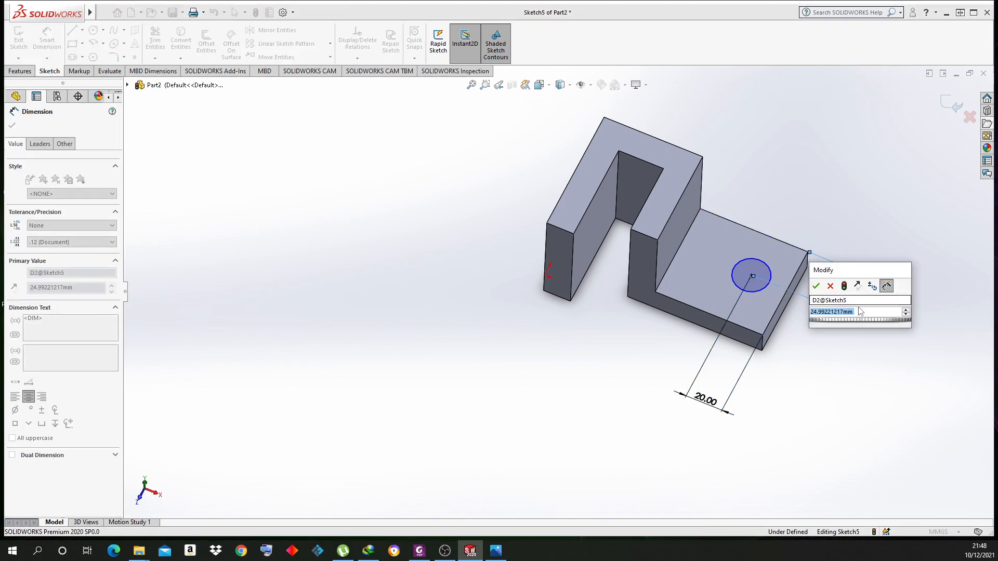
text(25)
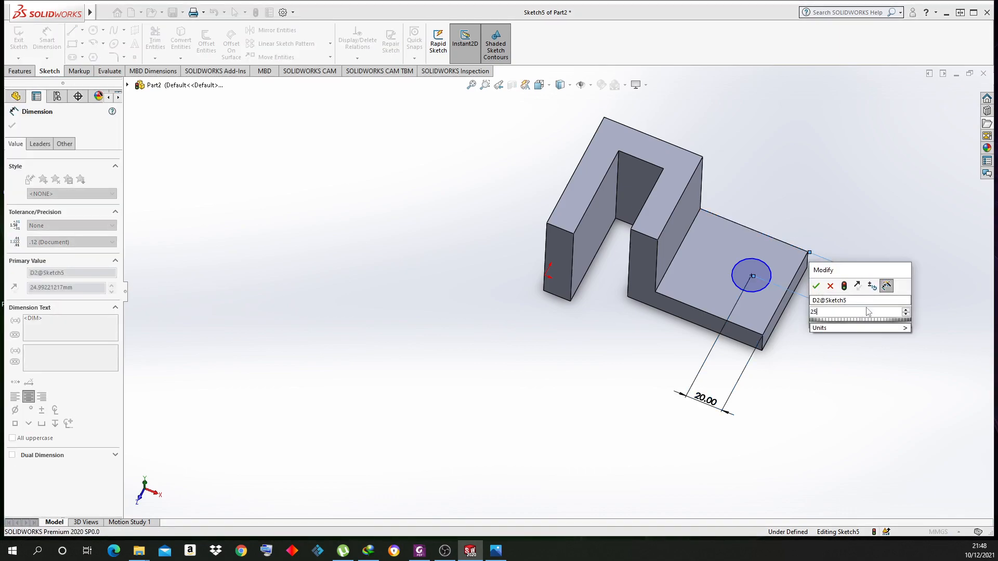
key(Return)
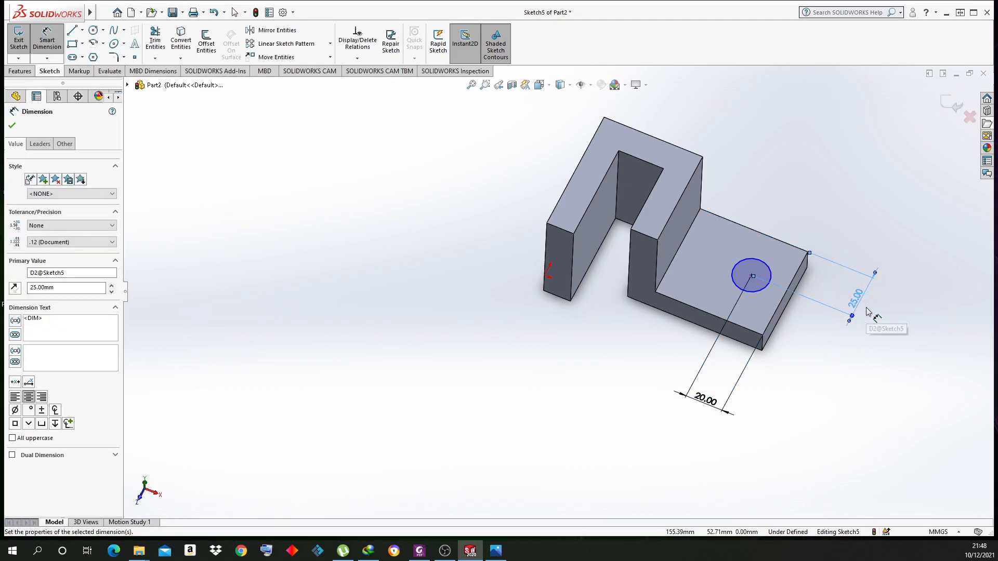
right_click(847, 214)
click(865, 245)
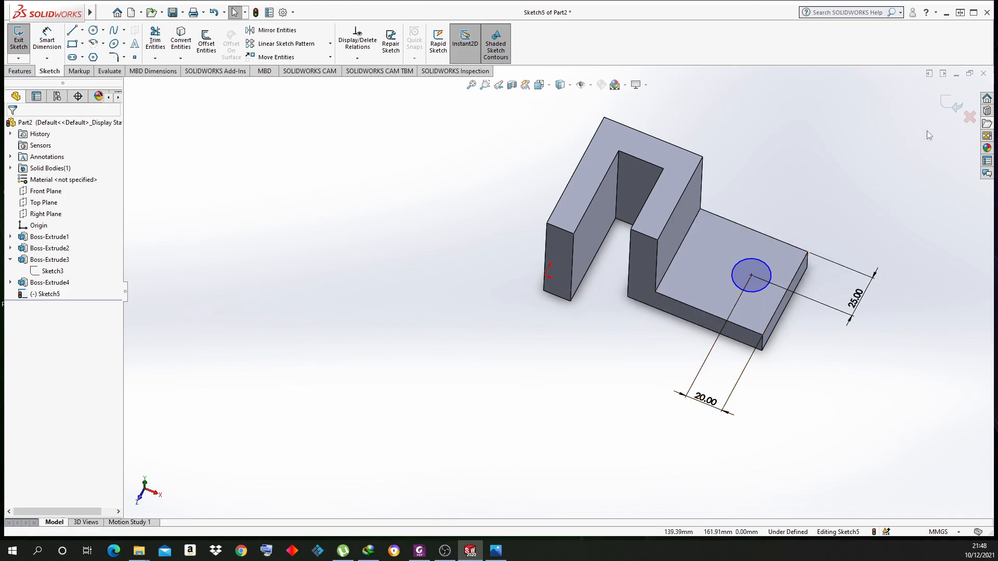
Start an Extruded Cut from the circle sketch and inspect its preview
click(20, 70)
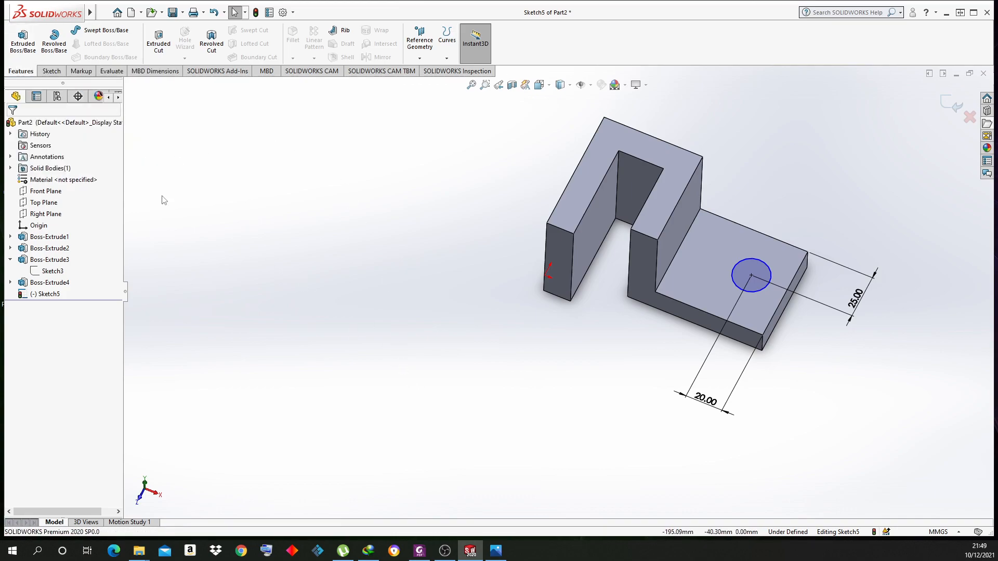
click(159, 41)
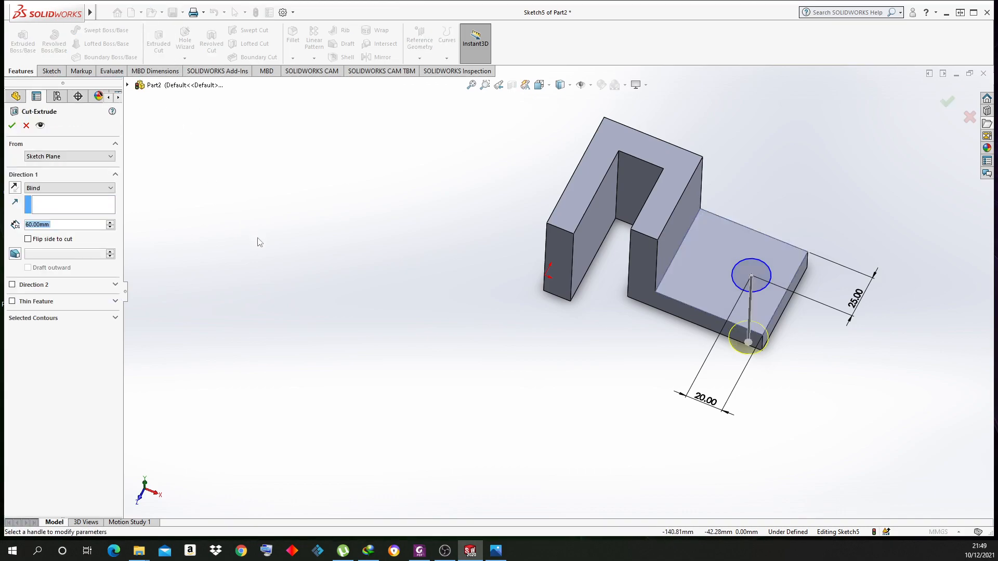
middle_drag(399, 416, 472, 216)
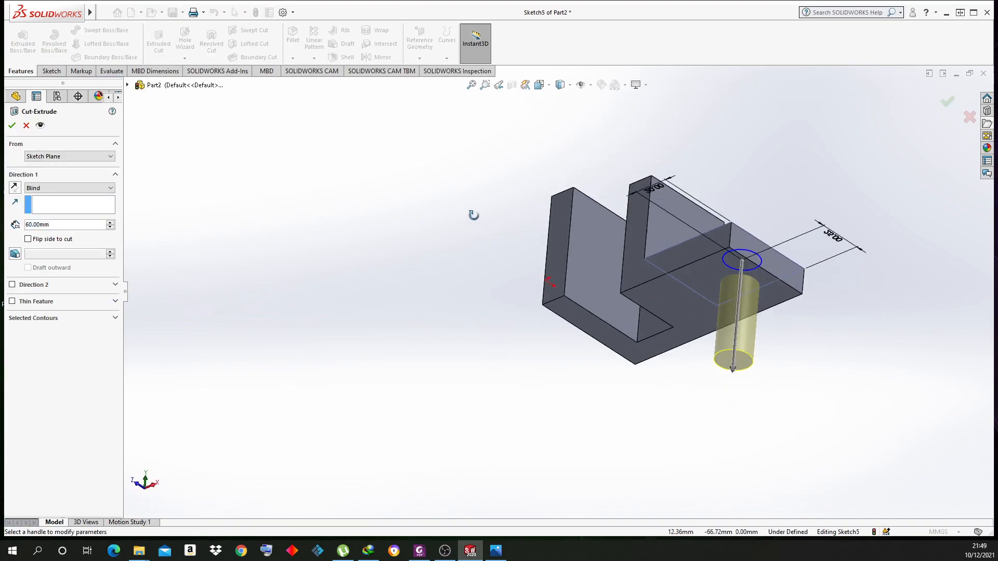
scroll(752, 389, up, 2)
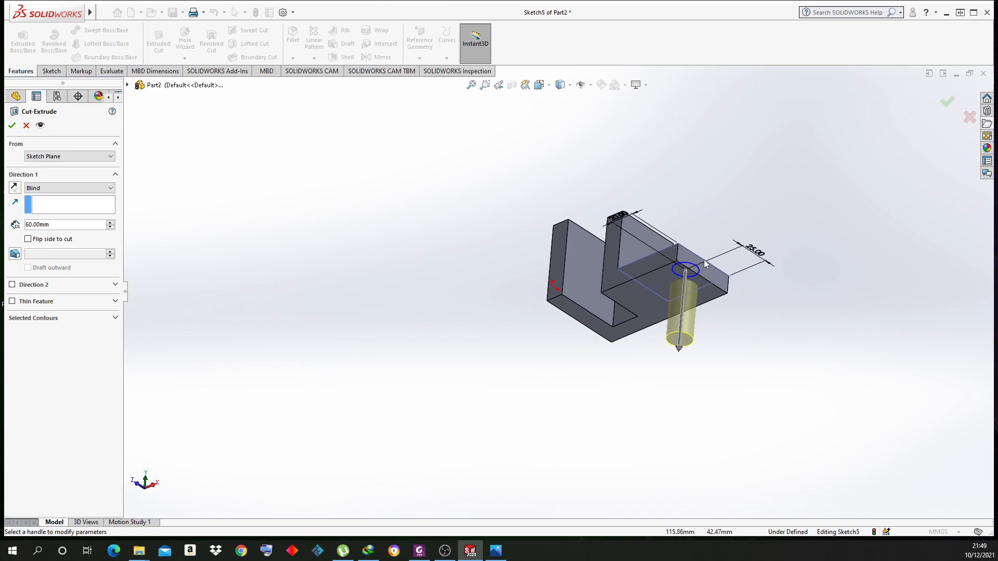
scroll(706, 260, down, 3)
middle_drag(642, 296, 633, 334)
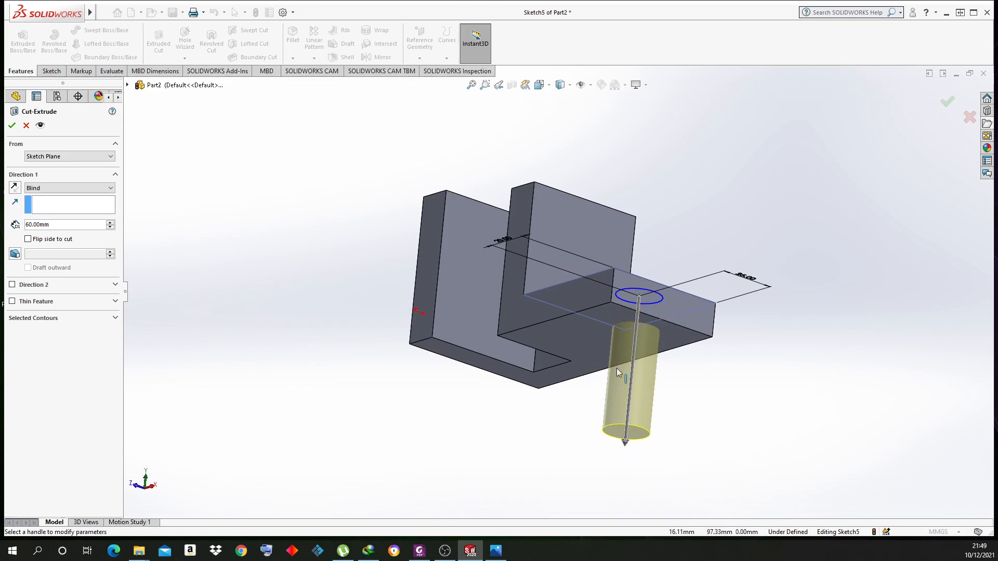
Set the cut's end condition to Up To Next so it stops at the plate's underside
click(82, 188)
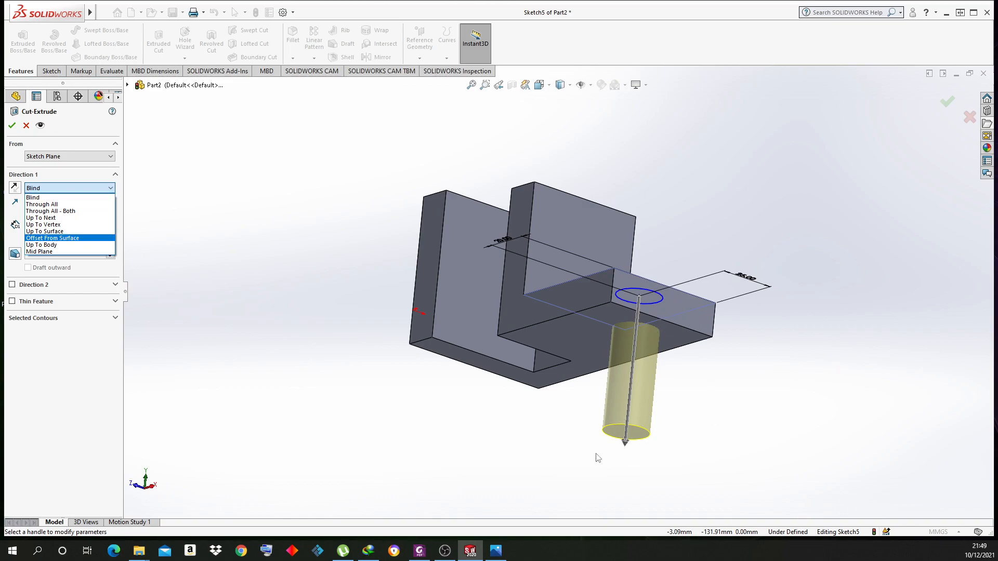
click(106, 359)
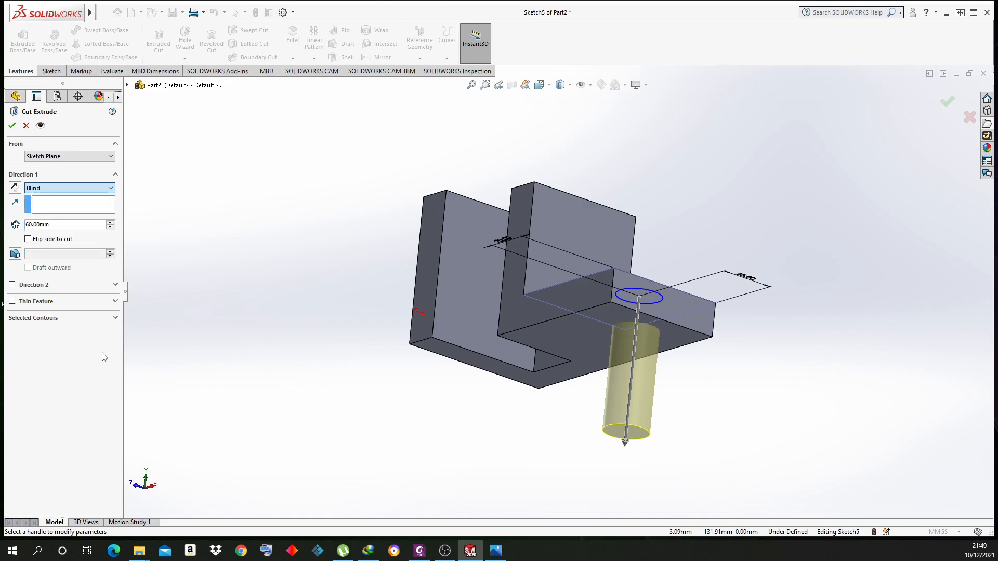
click(110, 222)
click(110, 227)
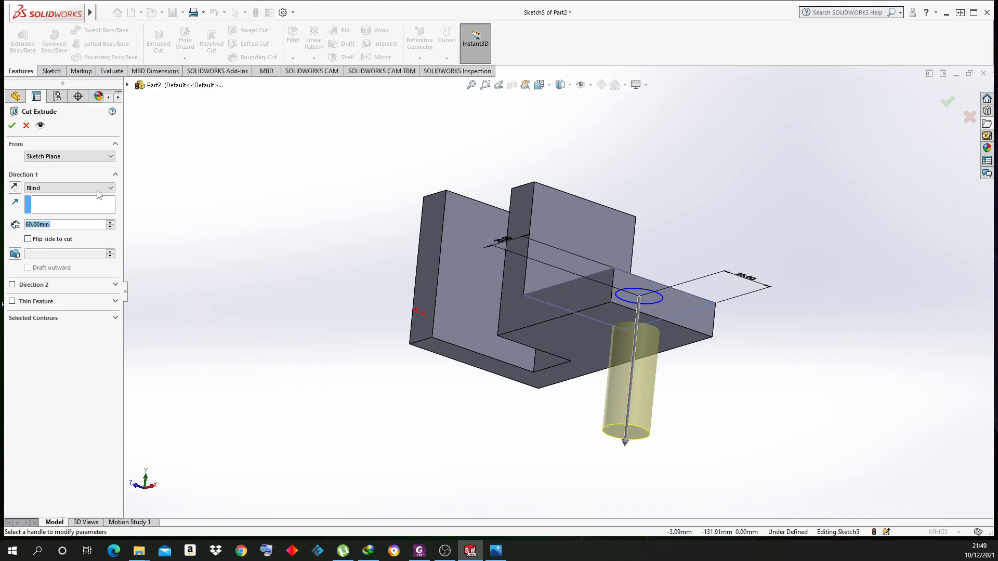
click(98, 188)
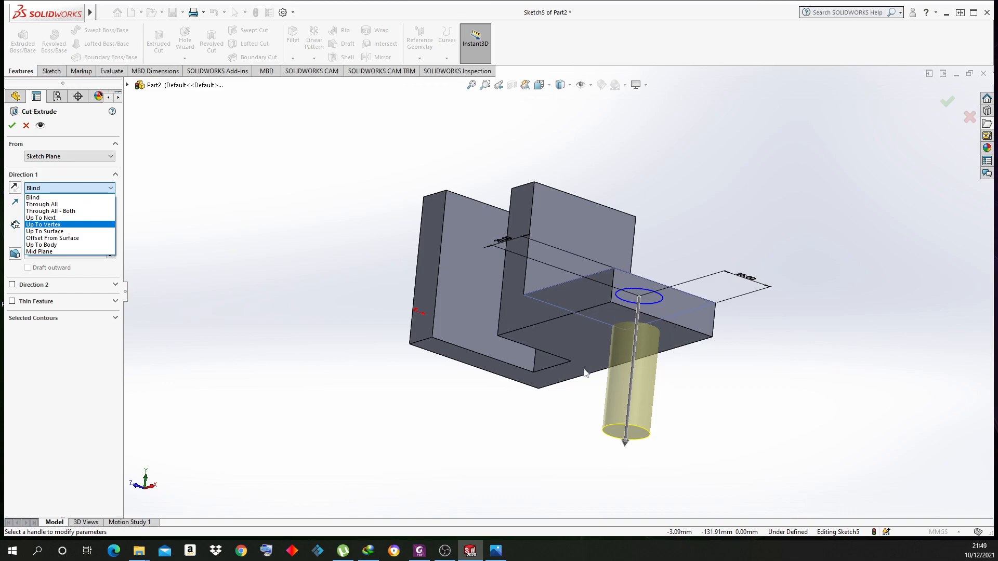
click(65, 218)
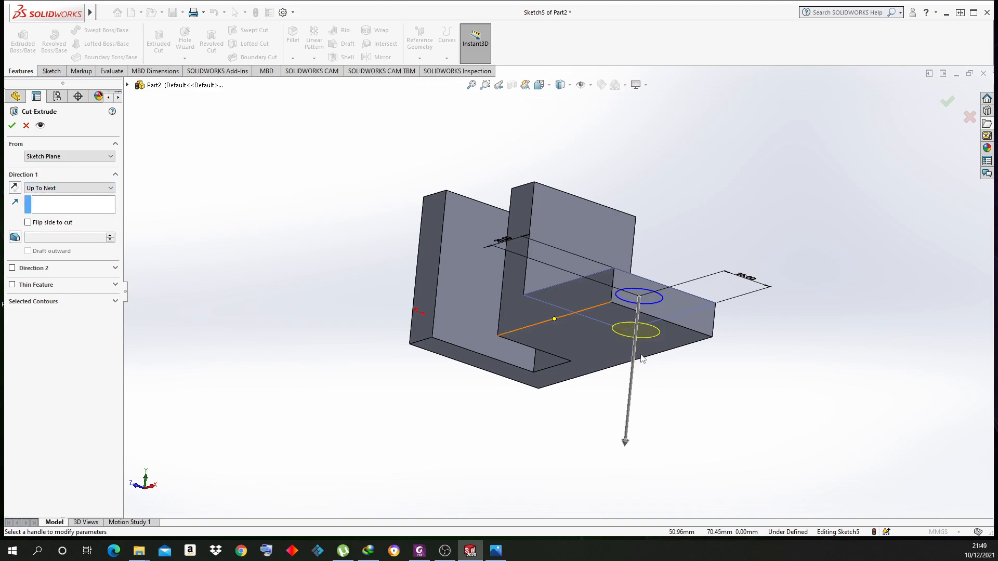
middle_drag(652, 344, 649, 368)
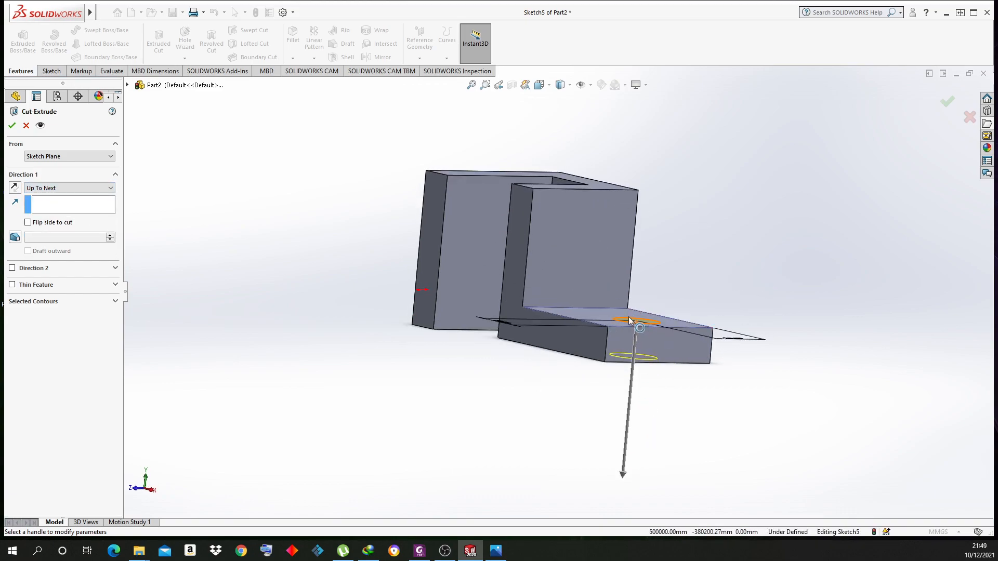
middle_drag(597, 322, 719, 379)
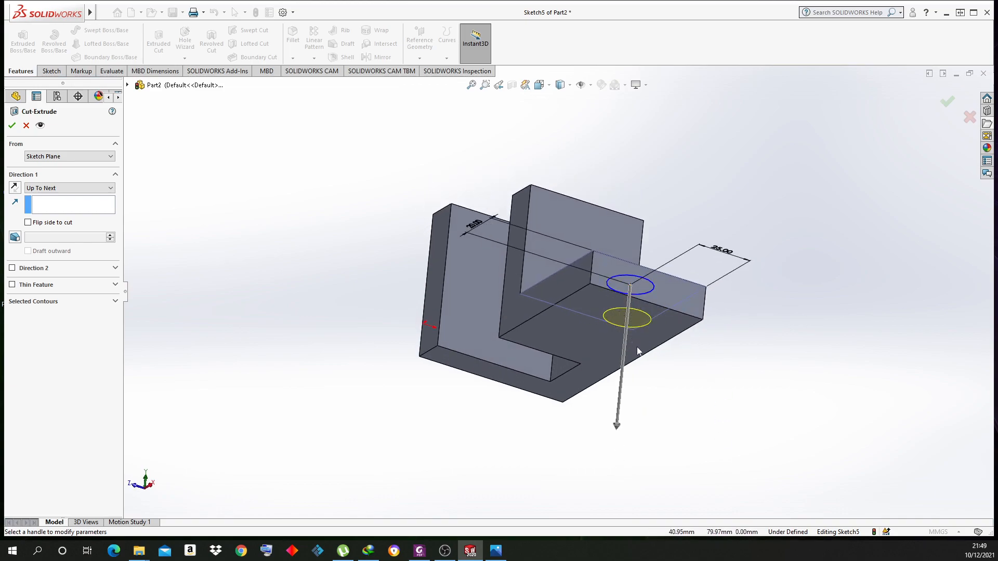
middle_drag(663, 339, 637, 347)
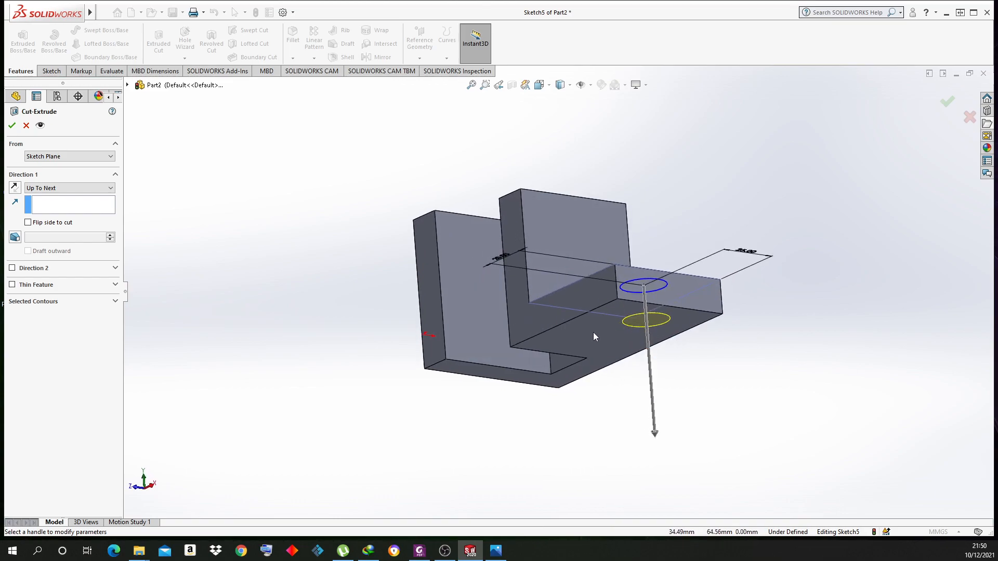
middle_drag(622, 338, 645, 383)
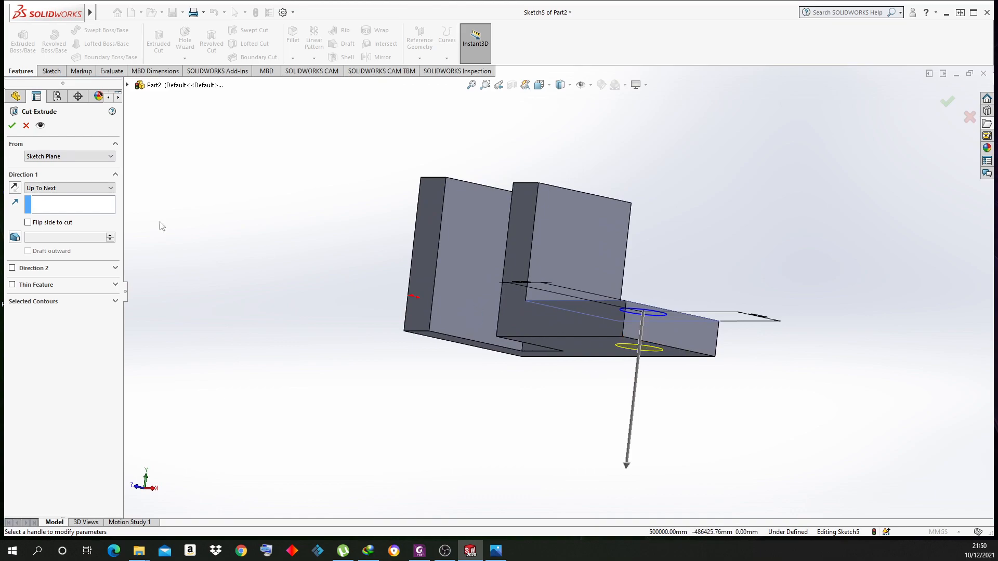
Confirm Cut-Extrude1 through the base plate and compare the part with the reference image
click(11, 125)
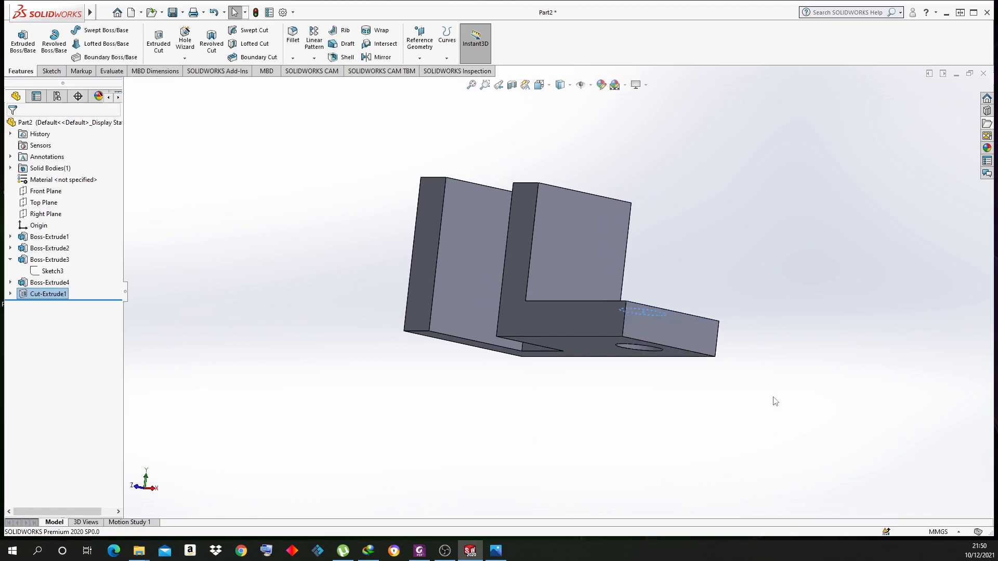
key(ctrl+7)
click(790, 398)
middle_drag(797, 374, 715, 290)
click(507, 551)
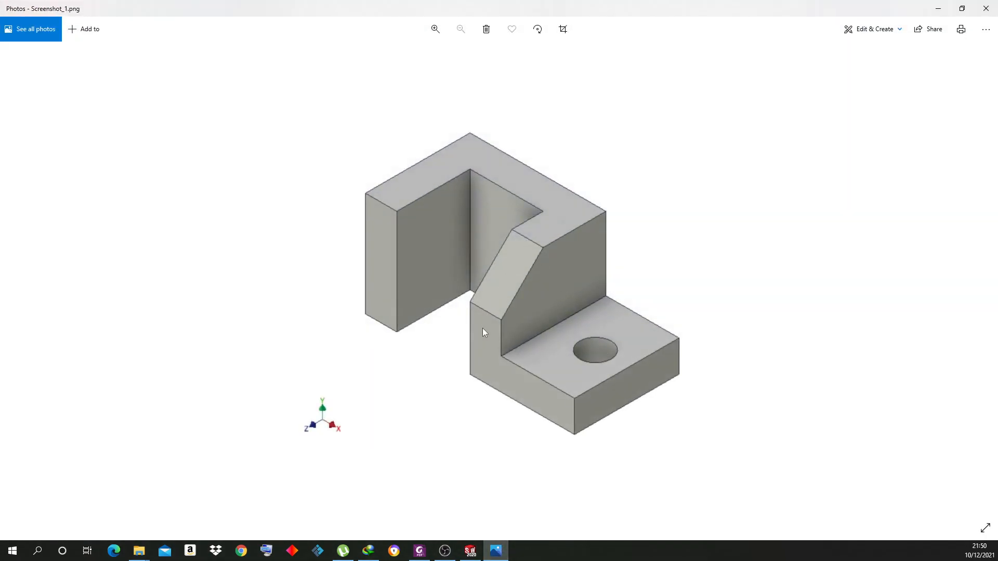
click(495, 551)
click(491, 179)
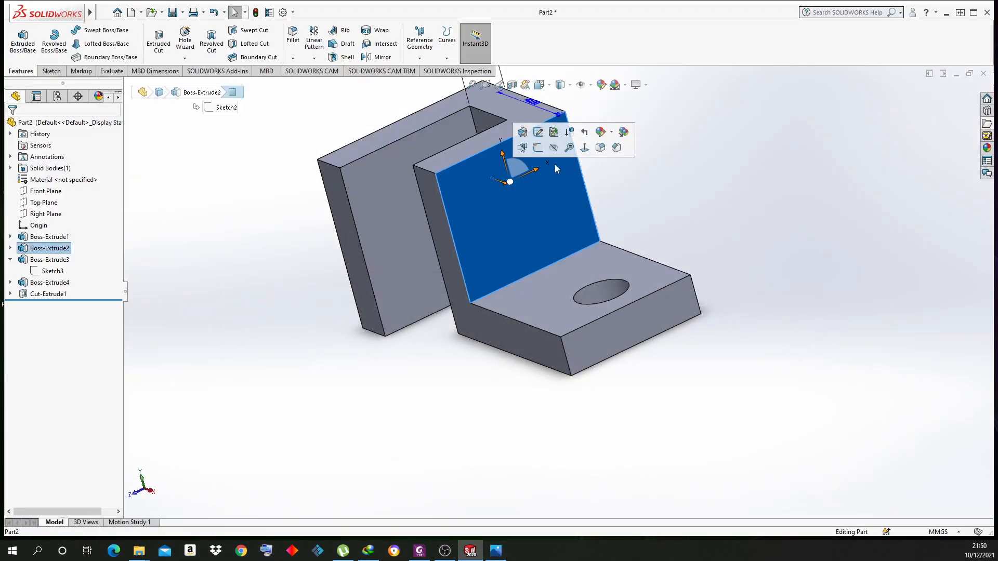
Open Sketch6 on the raised block's inner face, orient the view, and check the reference
click(538, 148)
mouse_move(510, 262)
middle_down()
mouse_move(434, 196)
mouse_move(453, 280)
middle_up()
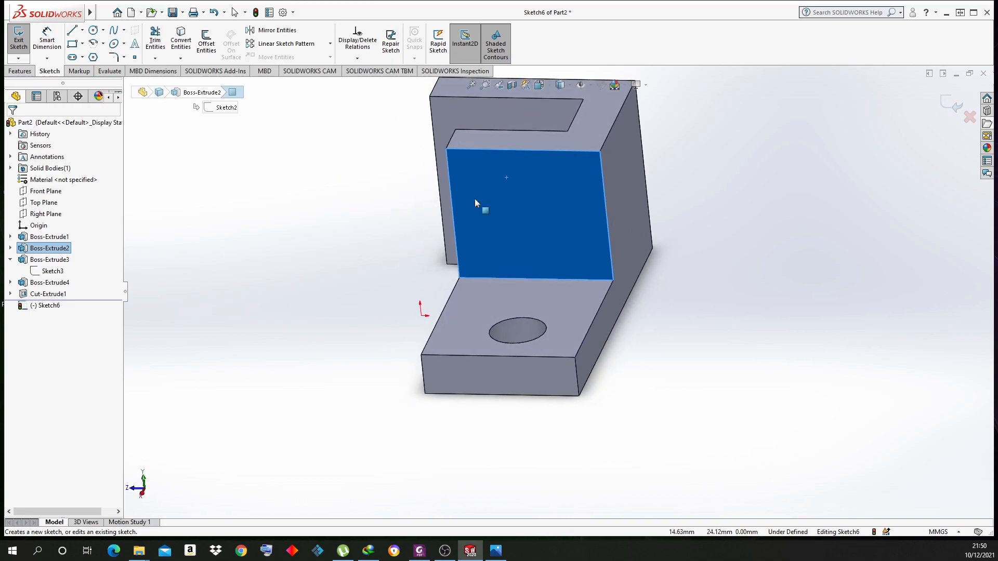
click(539, 84)
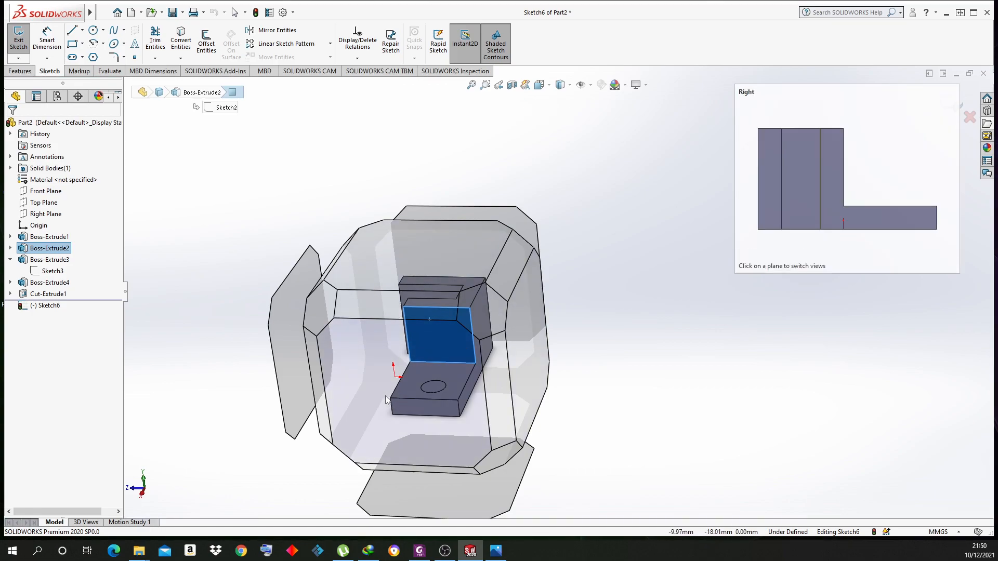
middle_drag(379, 363, 382, 347)
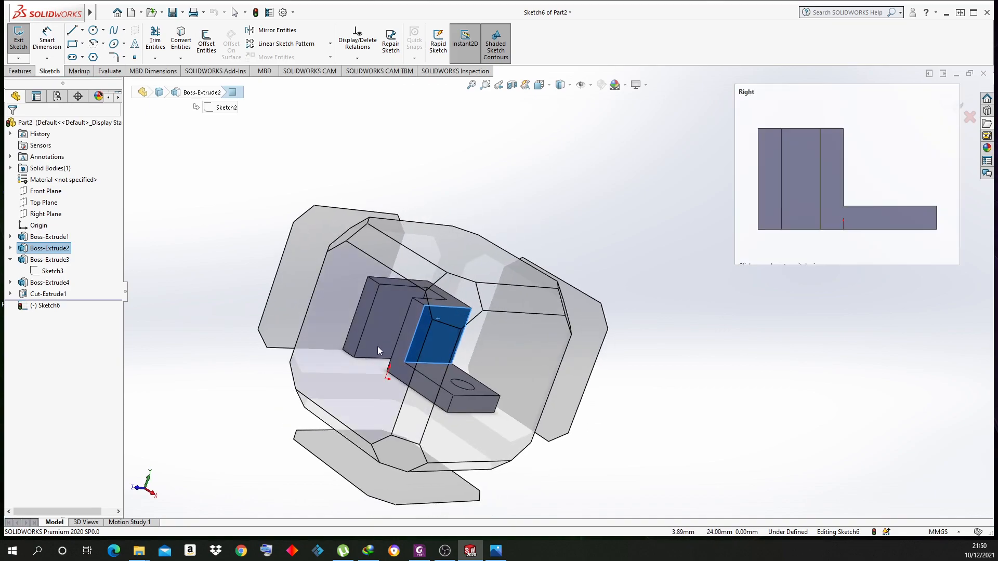
middle_drag(455, 373, 395, 435)
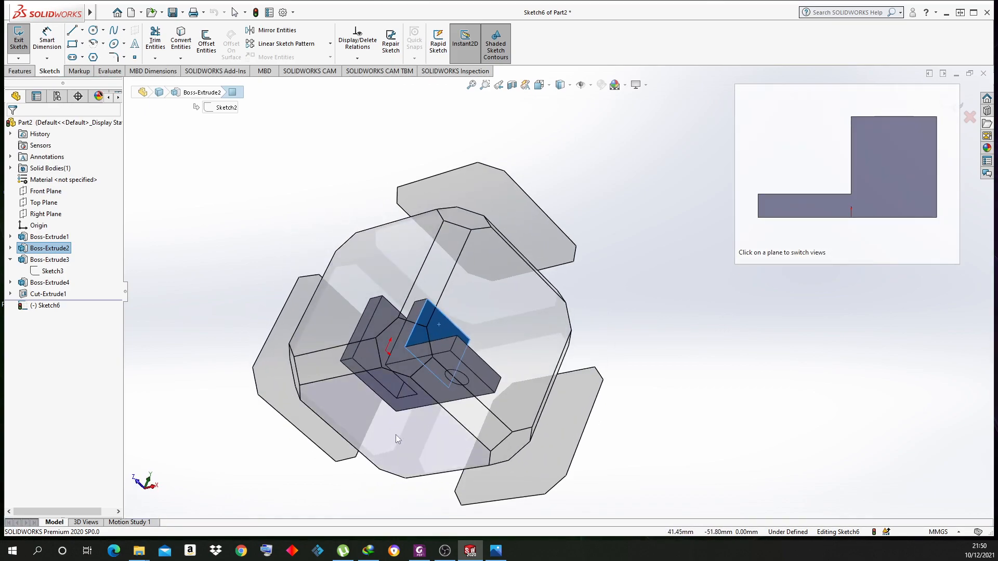
click(494, 320)
middle_drag(509, 396, 621, 298)
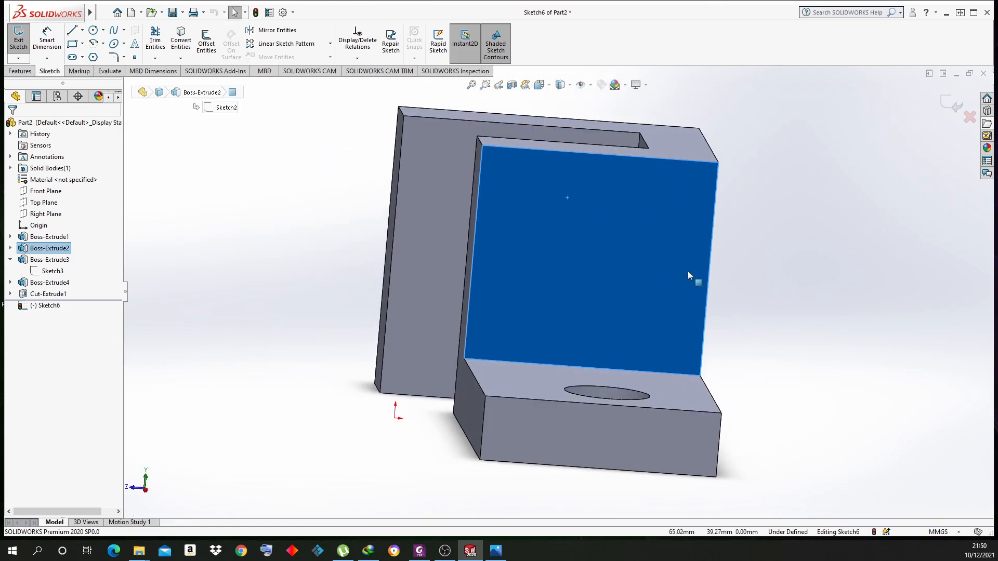
middle_drag(694, 266, 731, 281)
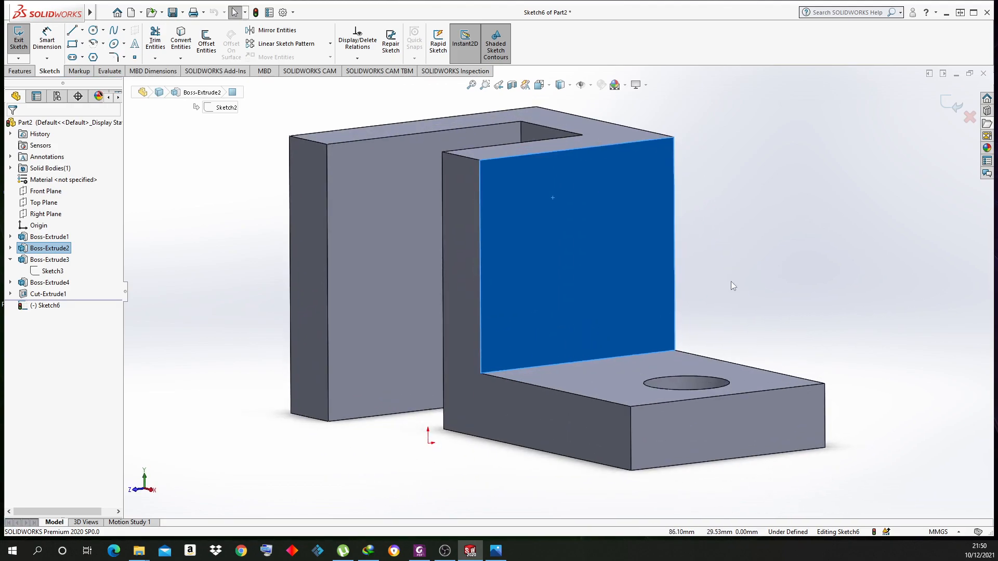
scroll(730, 281, up, 2)
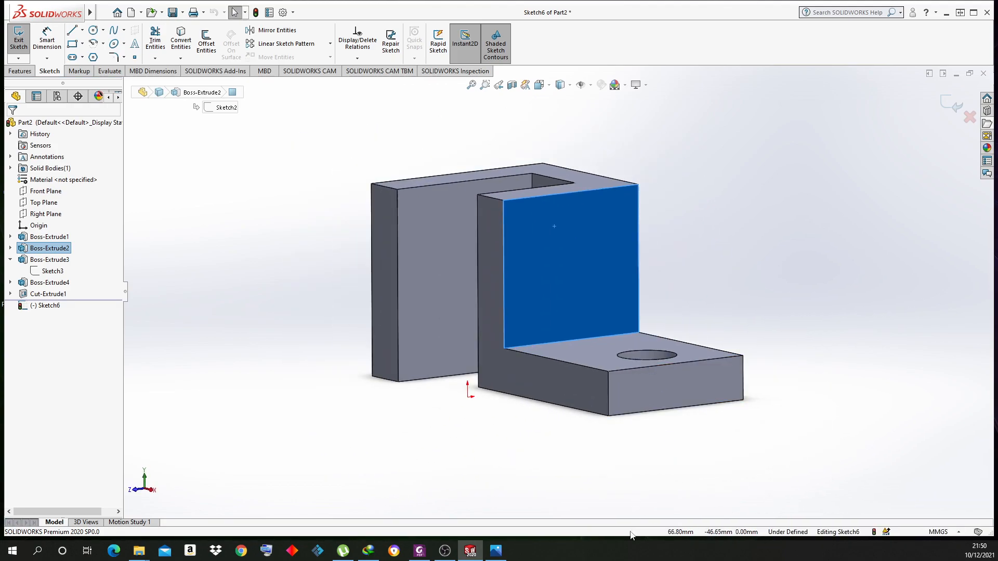
click(496, 550)
click(470, 551)
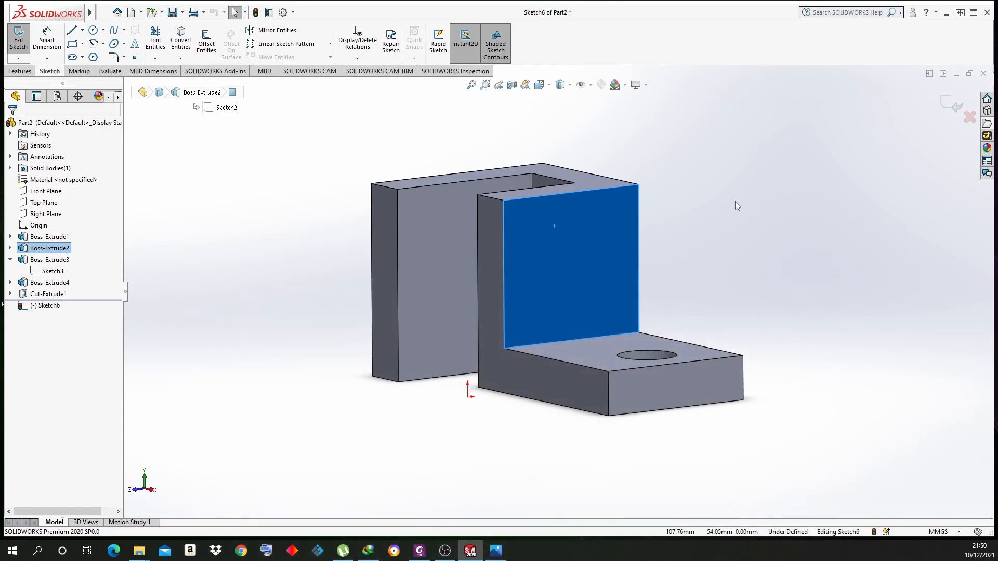
Draw a closed triangle with lines at the upright's top-left corner
click(73, 33)
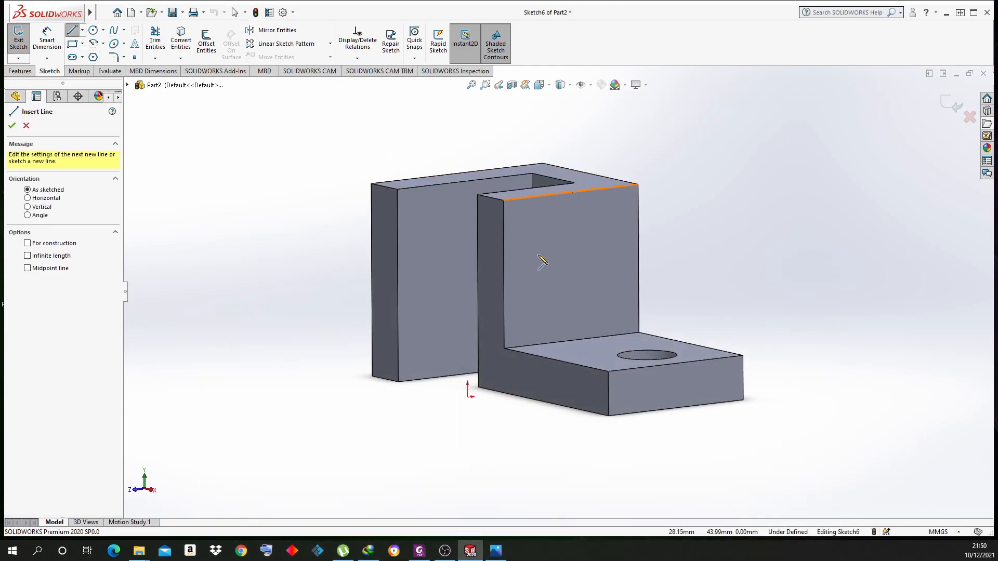
click(549, 195)
click(503, 262)
click(504, 200)
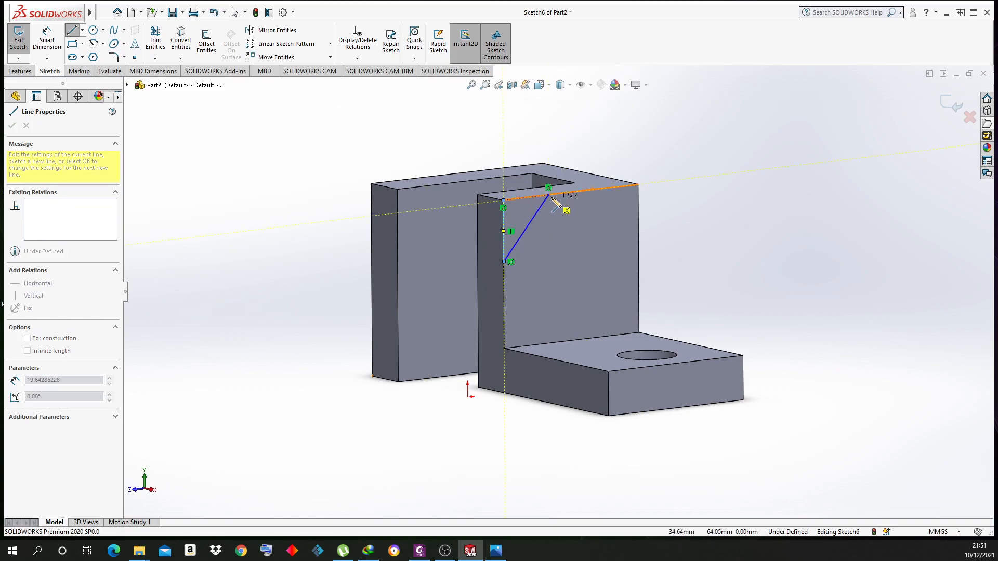
click(548, 196)
right_click(224, 99)
click(246, 144)
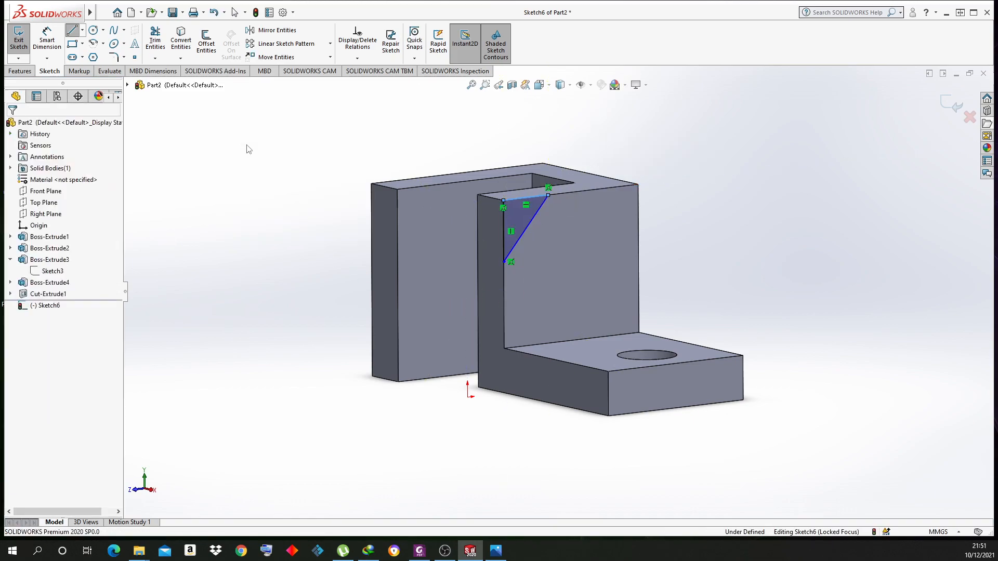
Dimension the triangle's vertical leg 15 mm and top leg 20 mm
click(46, 40)
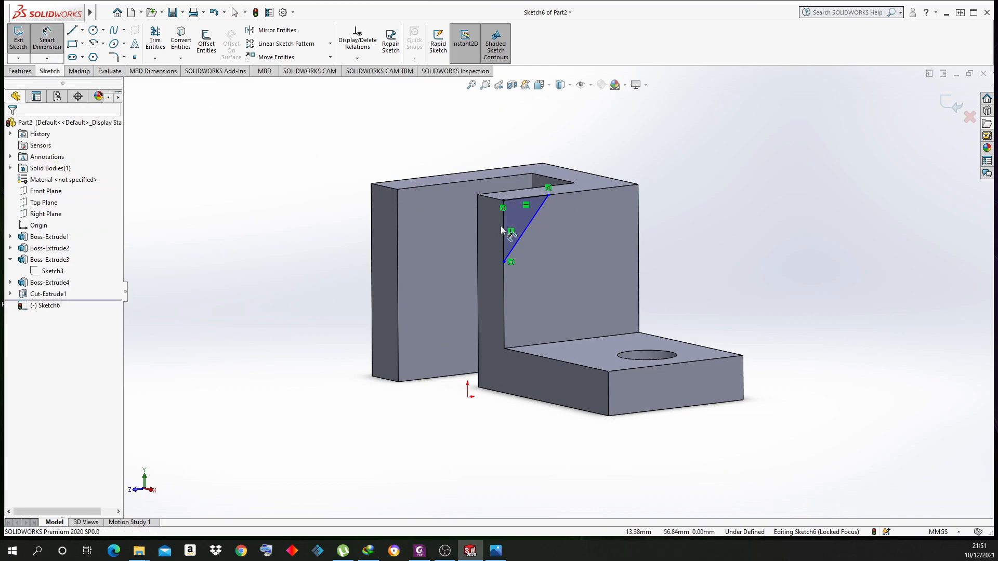
click(502, 228)
click(339, 239)
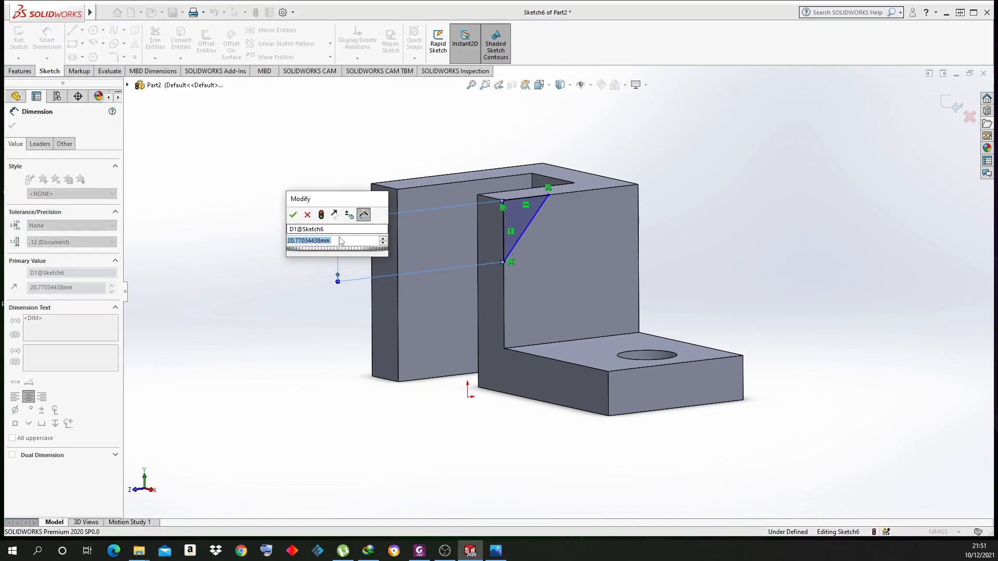
text(15)
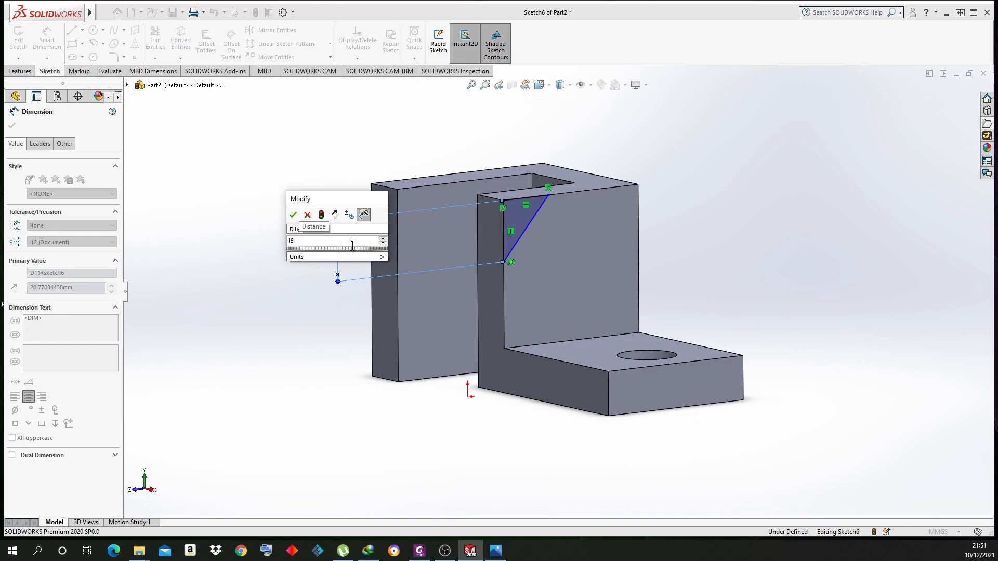
key(Return)
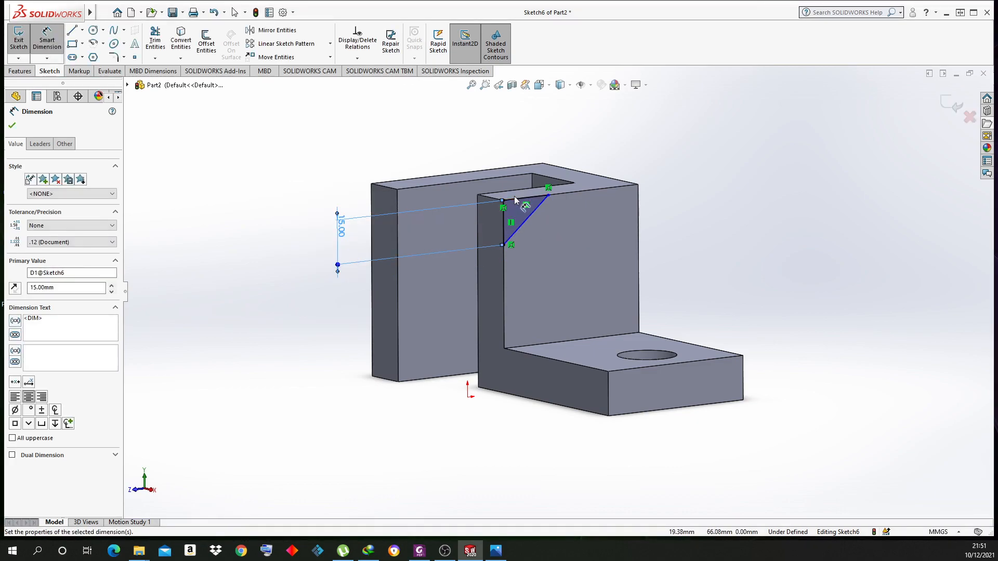
click(514, 197)
click(486, 125)
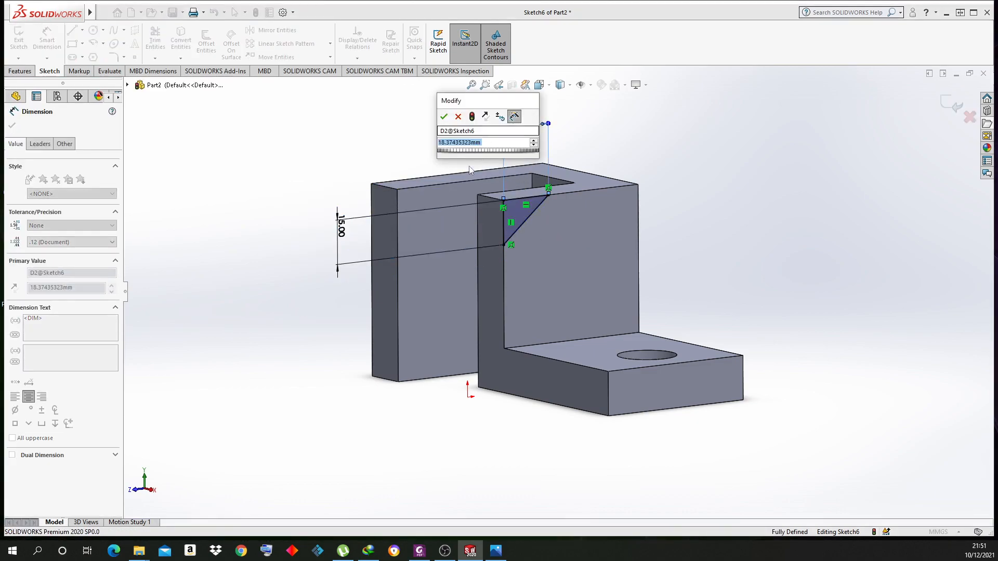
text(20)
key(Return)
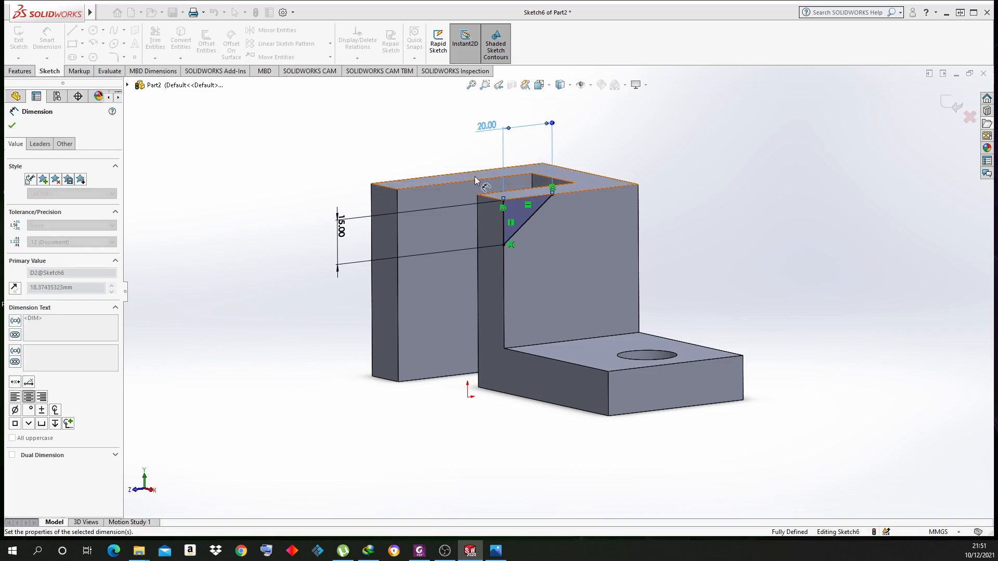
right_click(436, 150)
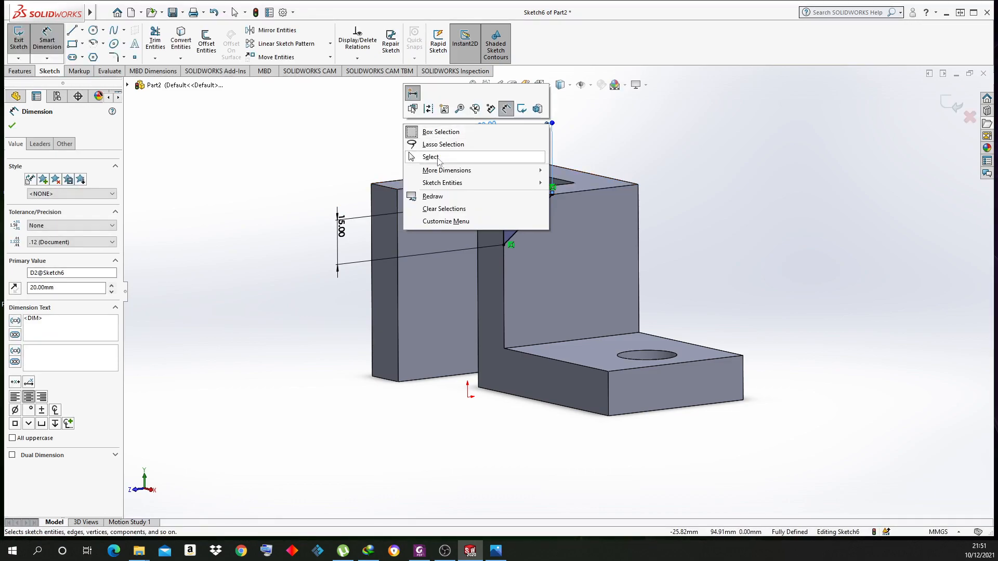
click(439, 158)
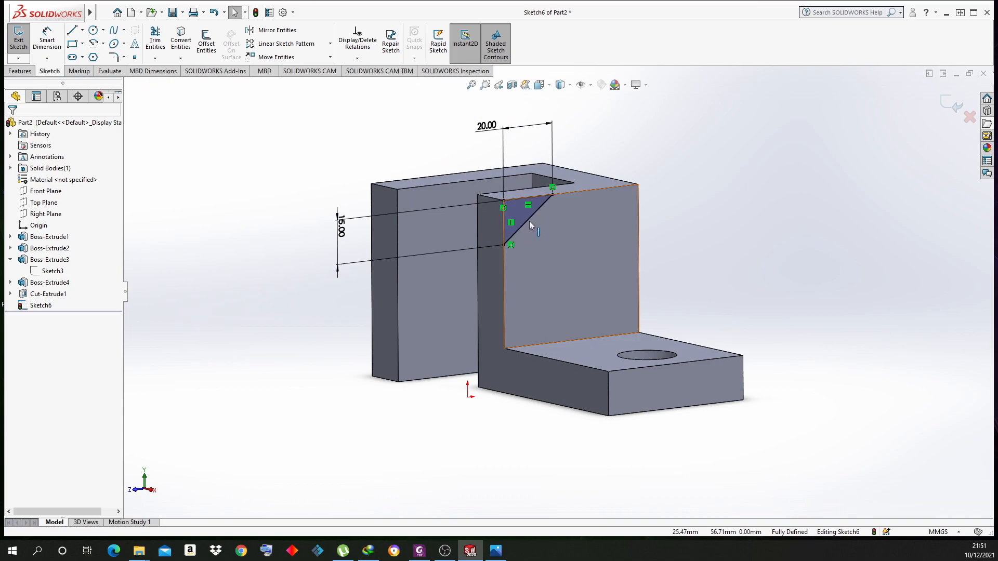
Exit the sketch and start an Extruded Cut, trying Up To Next before returning to Blind
click(953, 105)
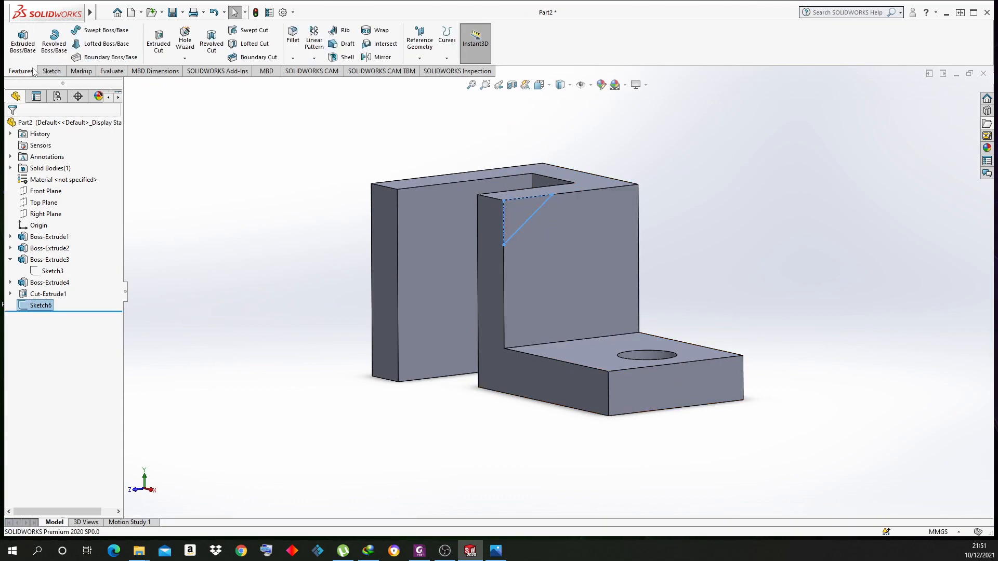
click(158, 52)
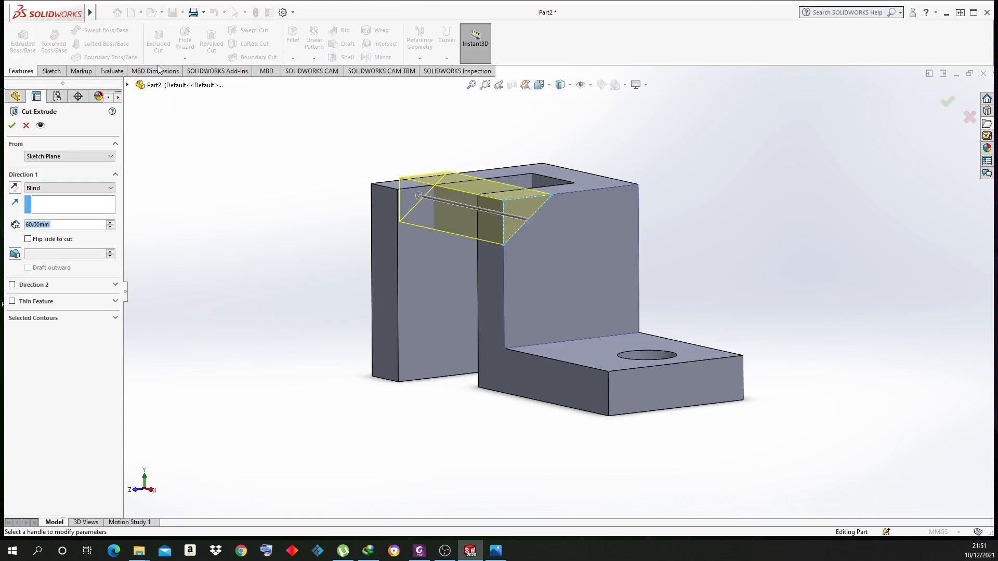
middle_drag(329, 253, 538, 275)
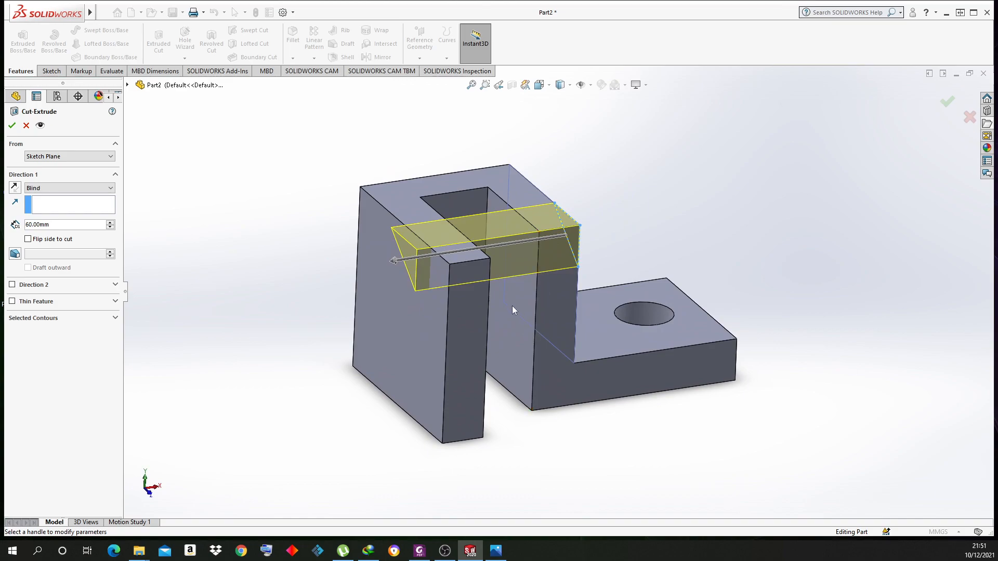
click(44, 191)
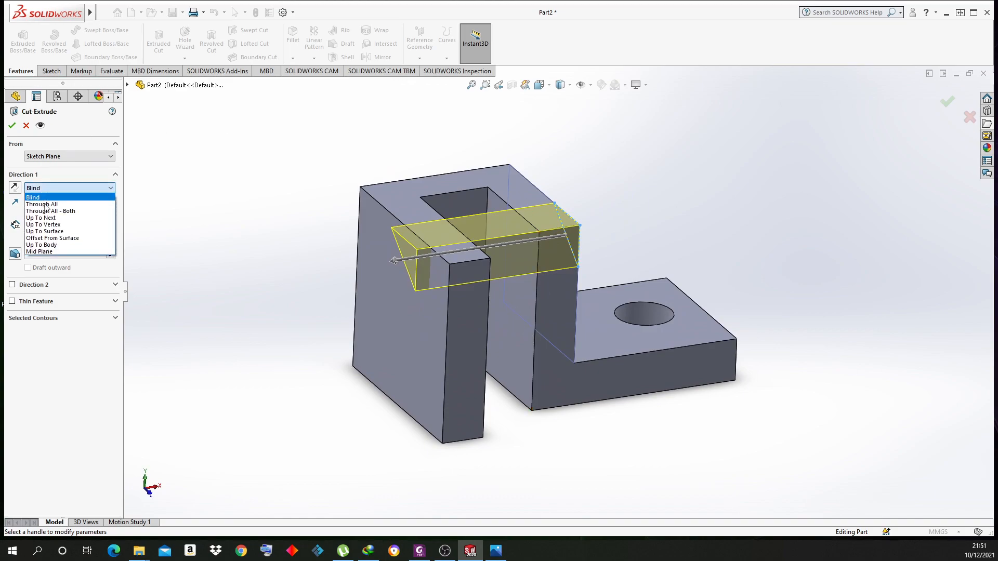
click(46, 218)
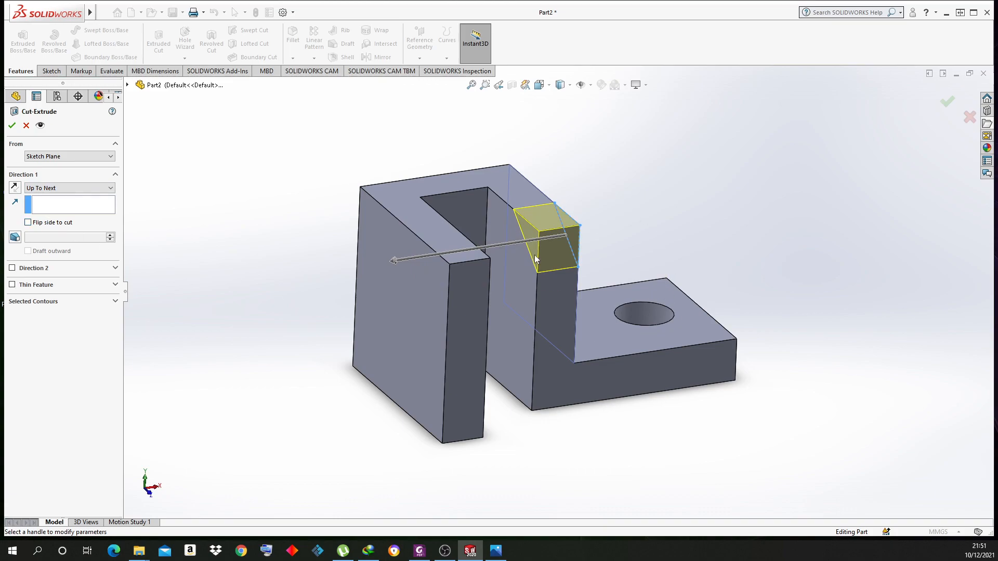
middle_drag(533, 241, 638, 247)
middle_drag(584, 263, 571, 291)
click(39, 188)
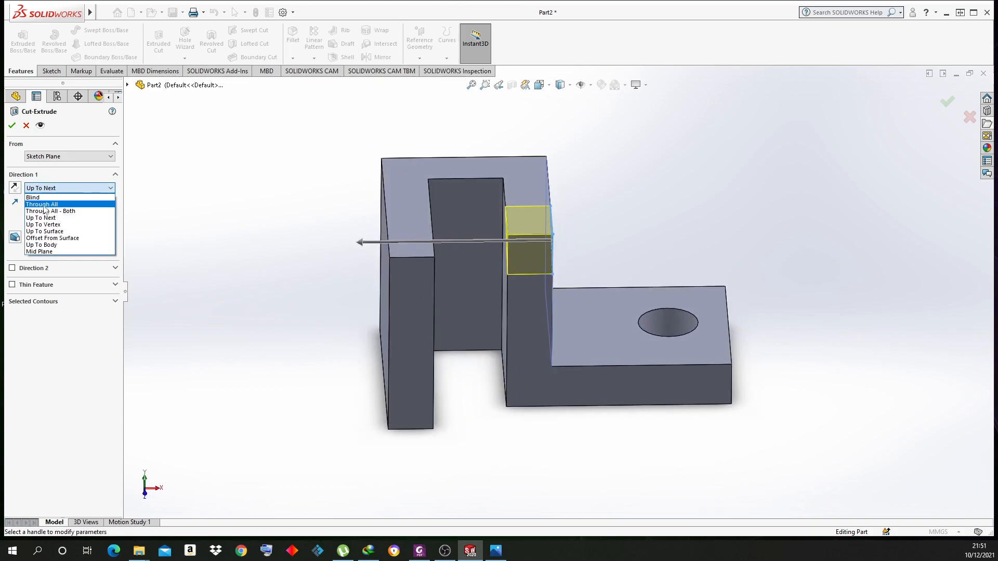
click(32, 198)
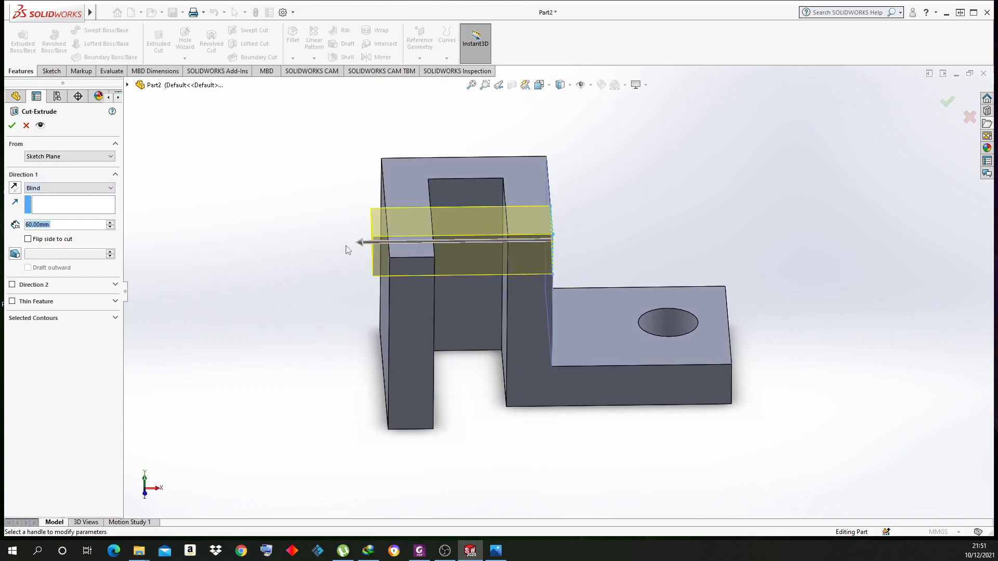
Set the cut depth to 21 mm, confirm Cut-Extrude2, and view the reference image
click(364, 246)
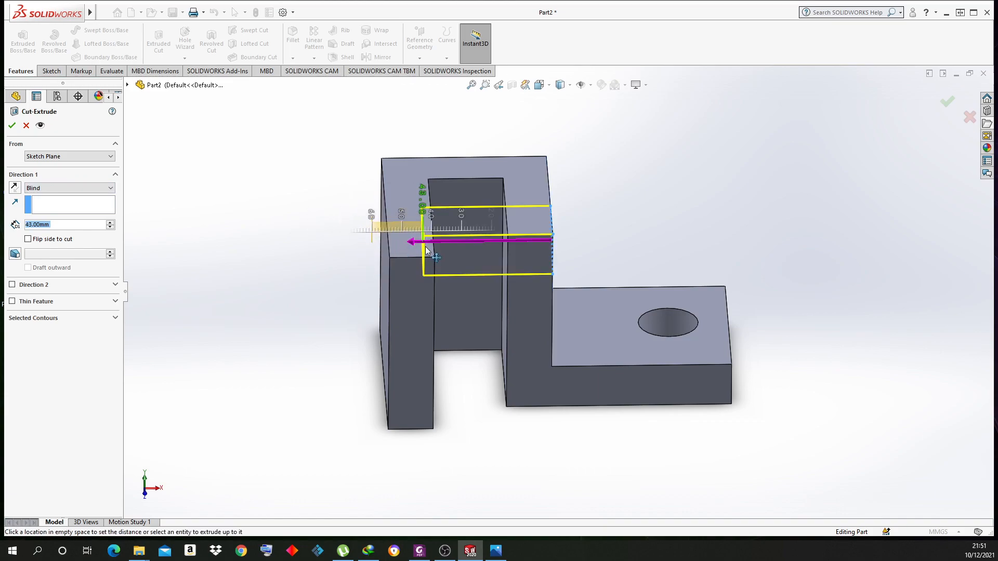
click(491, 264)
mouse_move(508, 266)
middle_down()
mouse_move(597, 201)
mouse_move(584, 192)
mouse_move(577, 117)
mouse_move(606, 197)
mouse_move(593, 151)
mouse_move(572, 218)
mouse_move(475, 125)
mouse_move(606, 228)
mouse_move(566, 212)
mouse_move(575, 94)
mouse_move(572, 148)
mouse_move(545, 213)
mouse_move(617, 209)
mouse_move(626, 292)
mouse_move(568, 296)
mouse_move(514, 218)
mouse_move(510, 348)
mouse_move(634, 268)
middle_up()
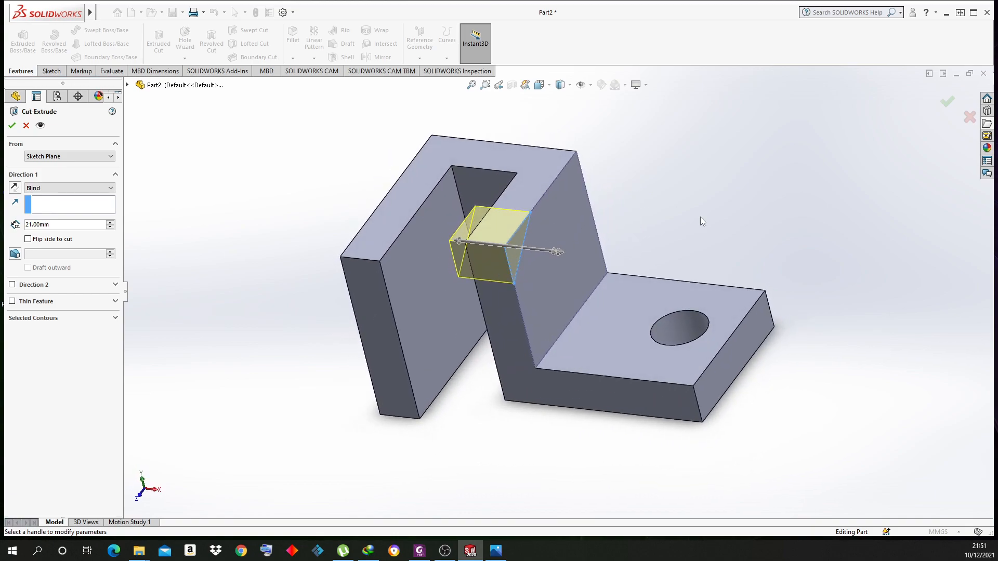
click(946, 102)
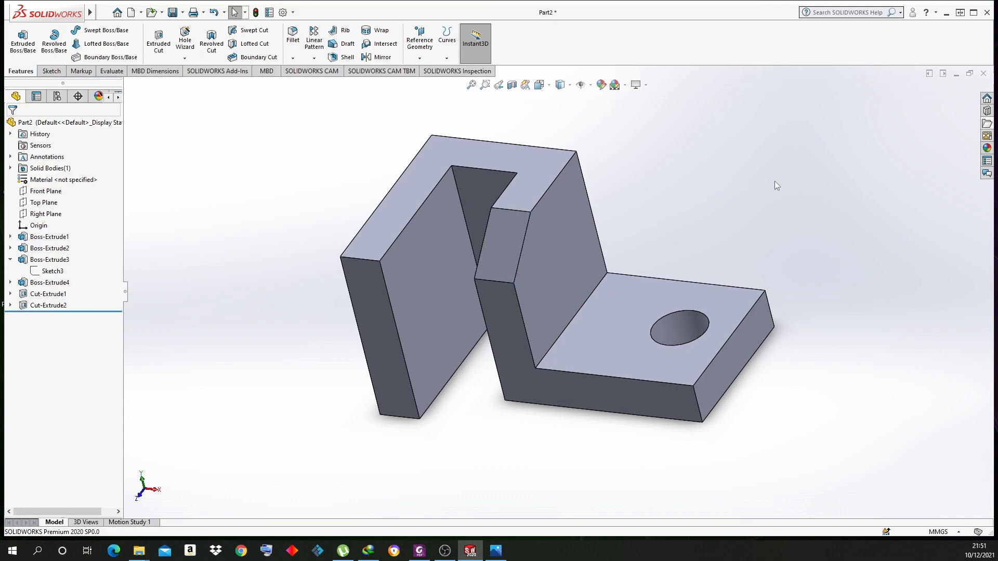
middle_drag(709, 196, 706, 313)
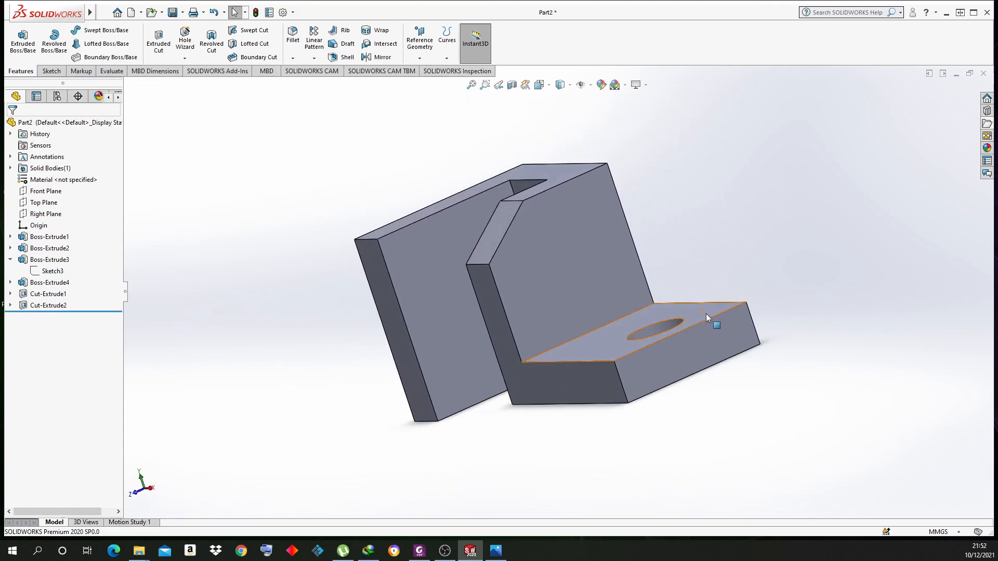
click(495, 551)
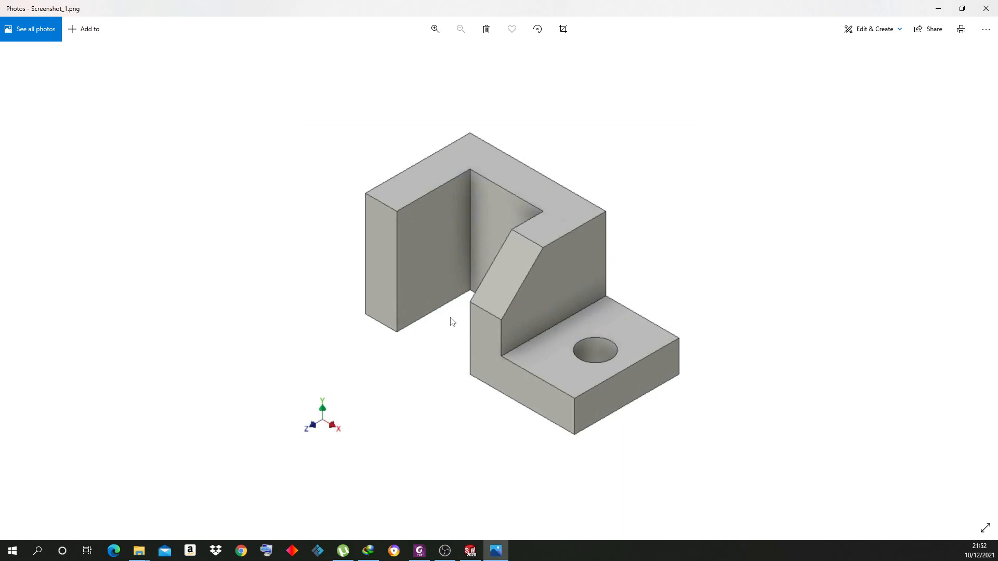
Hide the reference photo and orbit the bracket to compare its sloped upright, slot and hole
click(939, 9)
middle_drag(610, 468, 572, 442)
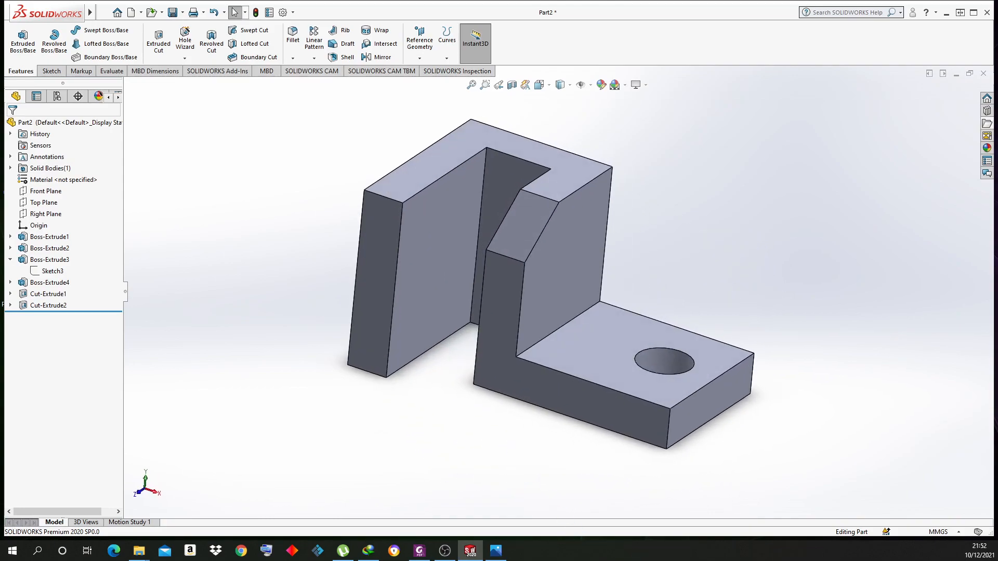
middle_drag(755, 318, 757, 264)
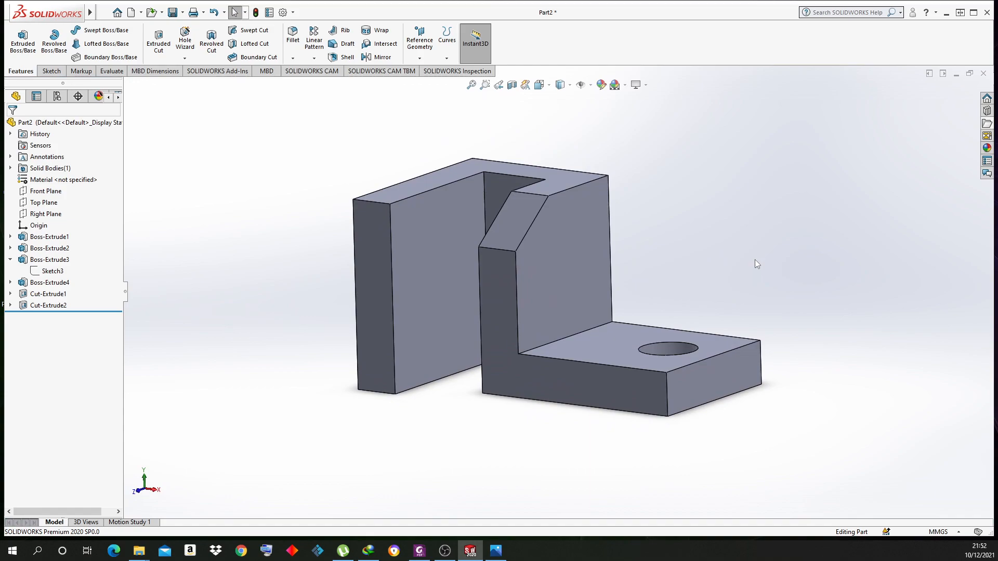
middle_drag(754, 260, 731, 279)
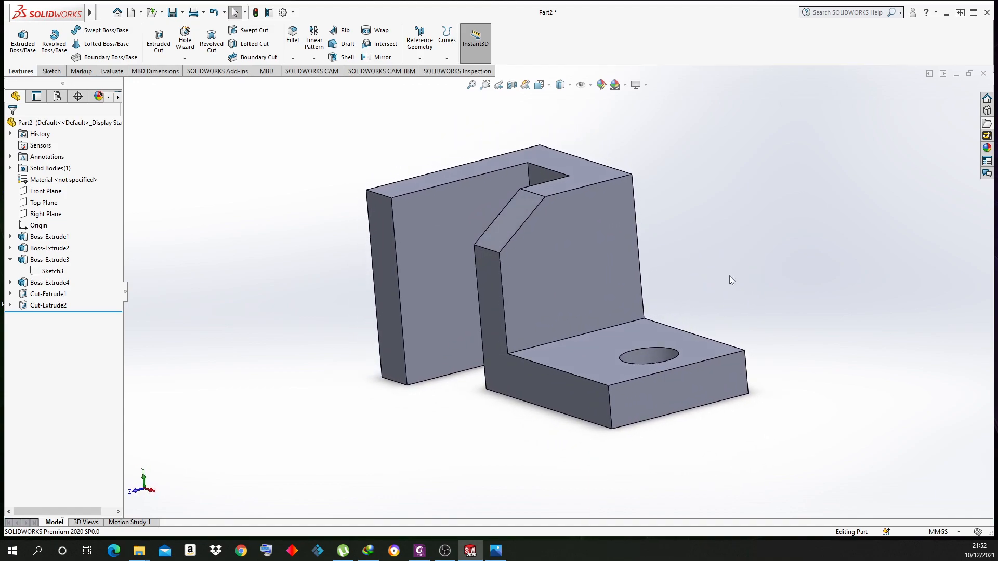